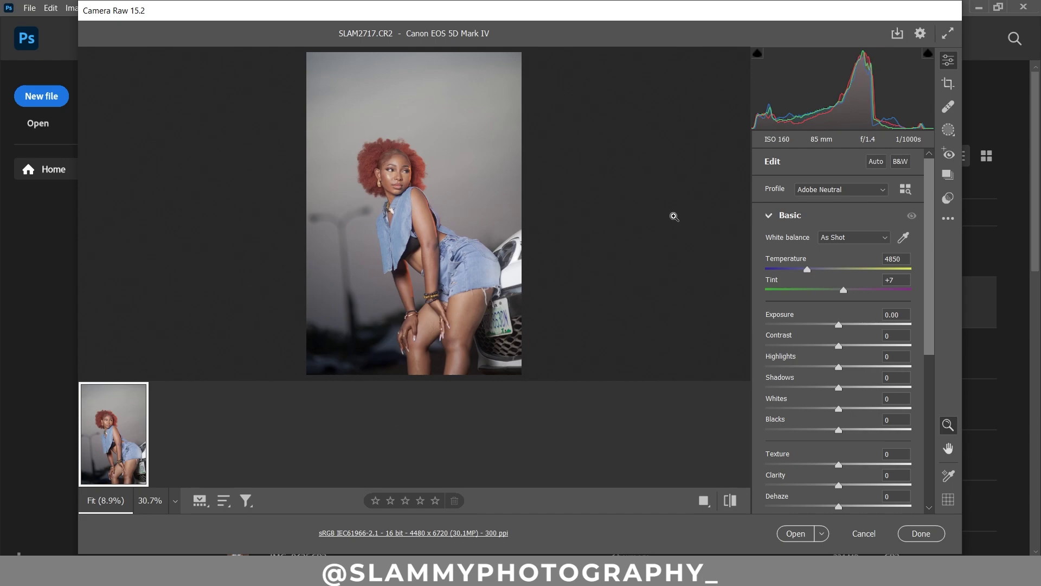
# Apply the Landscape profile from the Camera Matching group to the raw portrait.
pyautogui.click(769, 215)
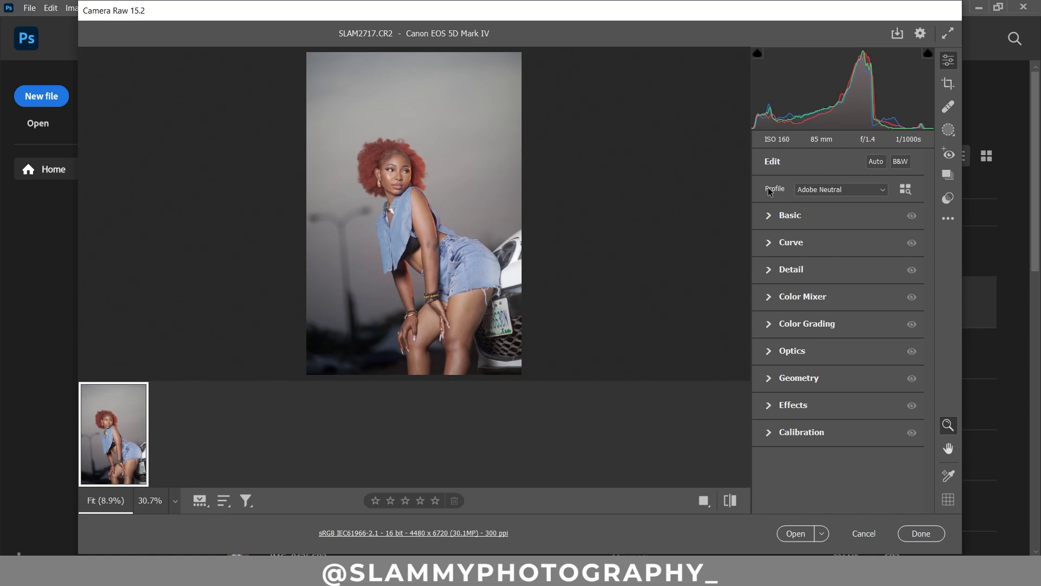
pyautogui.click(906, 190)
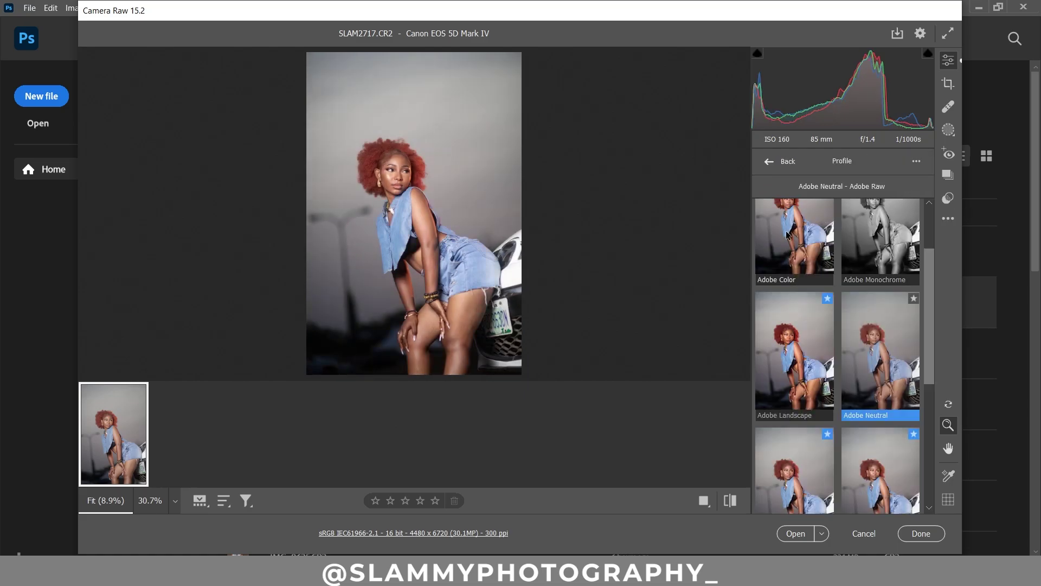
pyautogui.scroll(2, 787, 234)
pyautogui.click(760, 240)
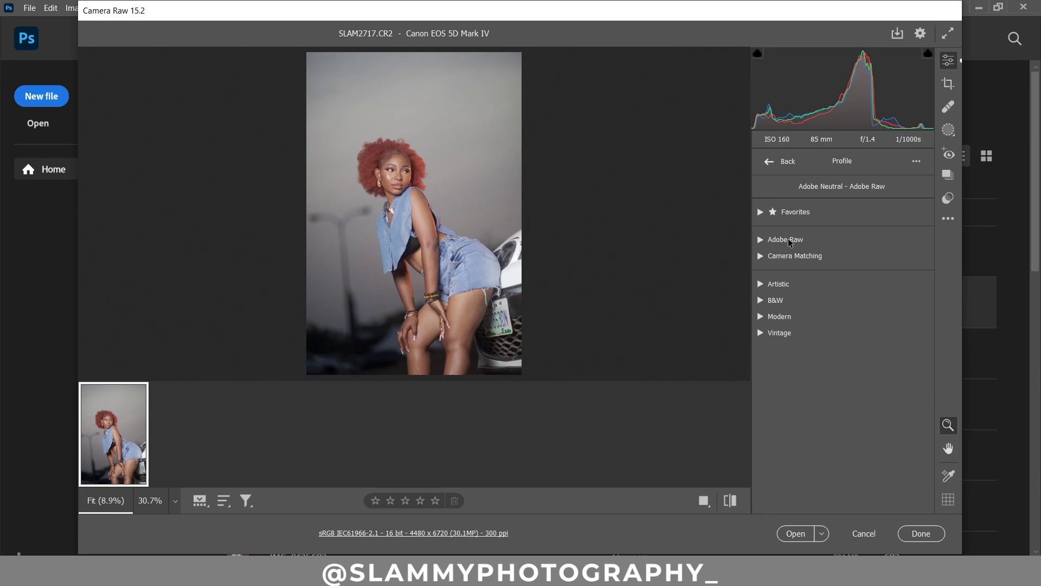
pyautogui.click(760, 256)
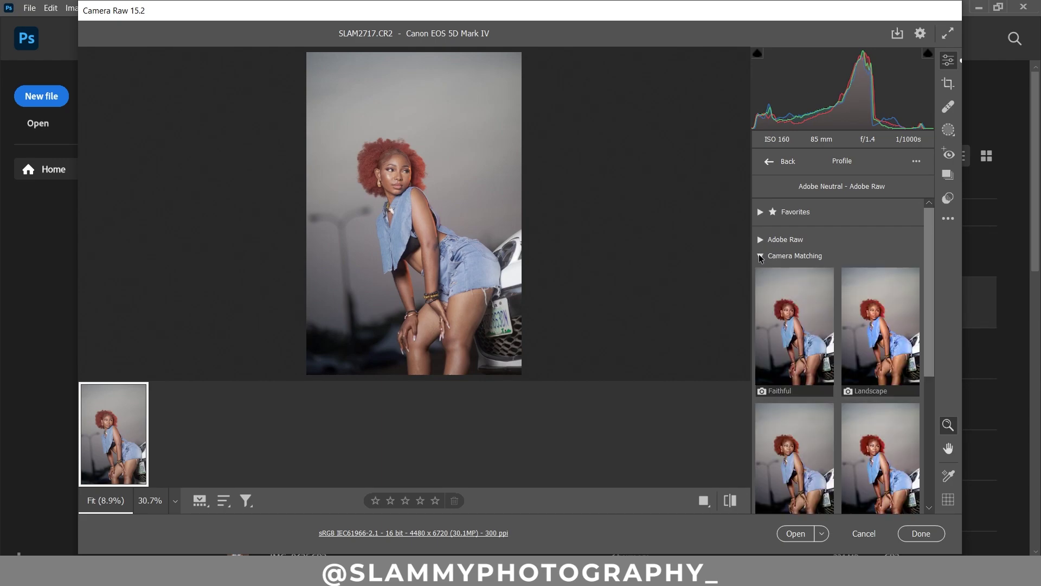
pyautogui.click(887, 354)
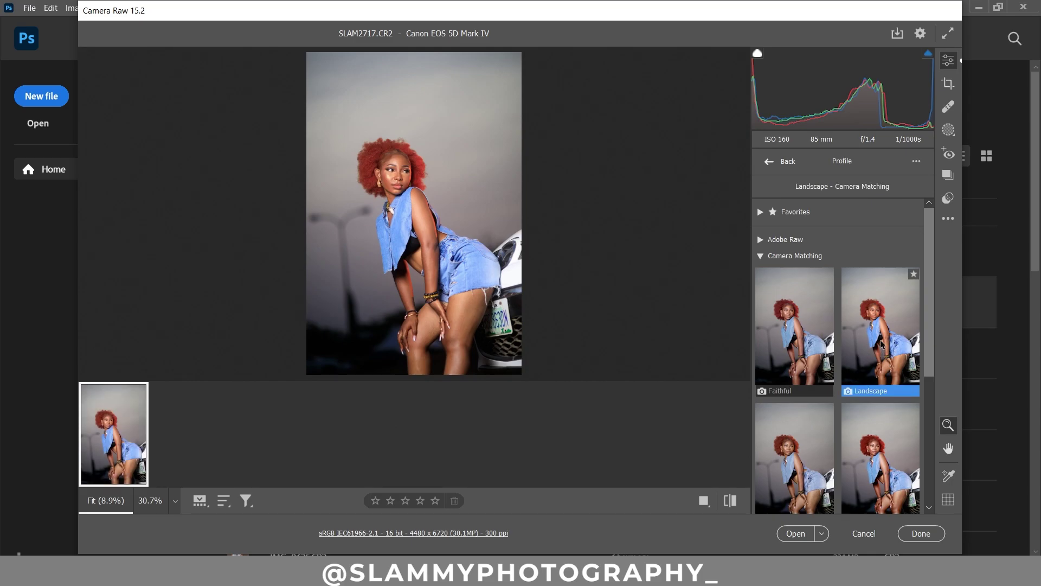
# Compare the portrait before and after the profile change in the different comparison layouts, ending in the single view.
pyautogui.click(703, 500)
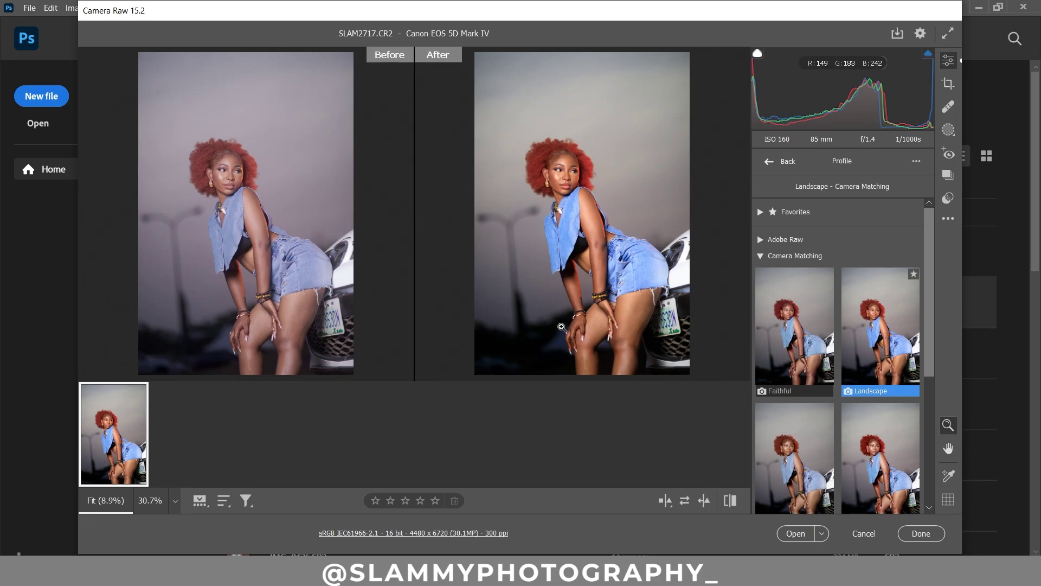
pyautogui.click(666, 501)
pyautogui.click(665, 501)
pyautogui.click(667, 502)
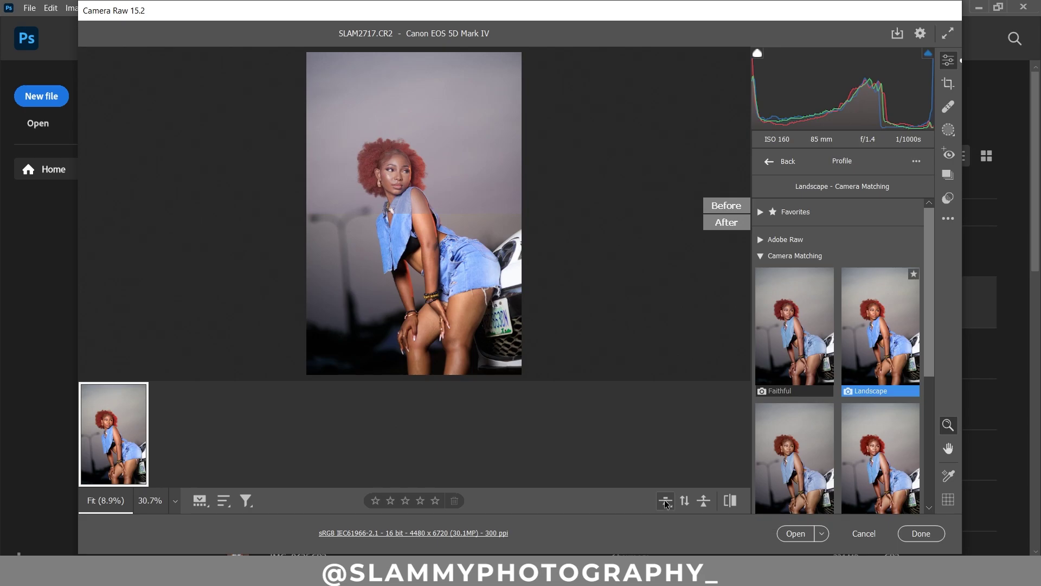
pyautogui.click(666, 501)
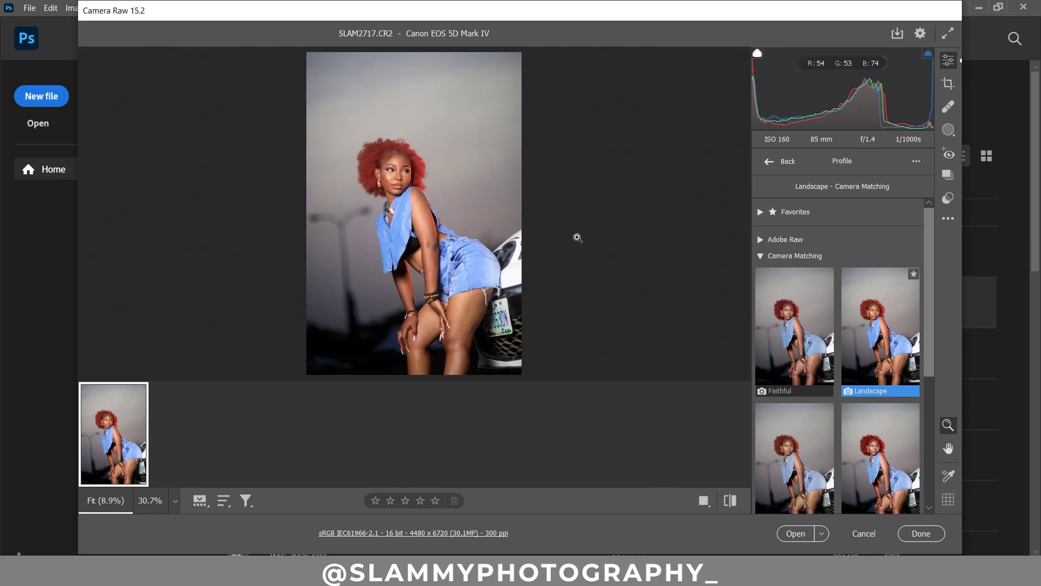
# Leave the profile browser, apply the automatic tone adjustments and expand the Basic settings.
pyautogui.click(772, 162)
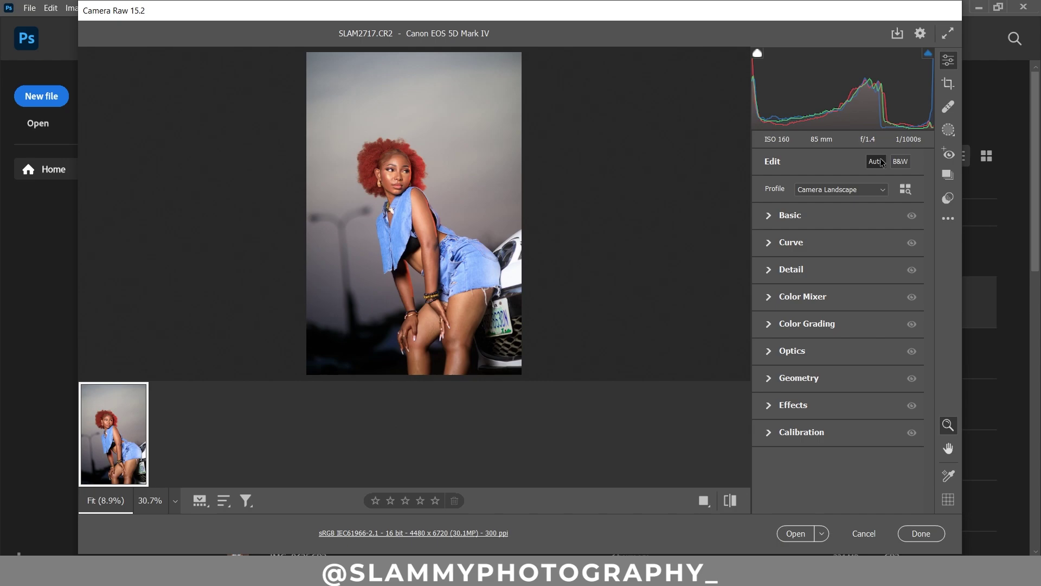
pyautogui.click(876, 162)
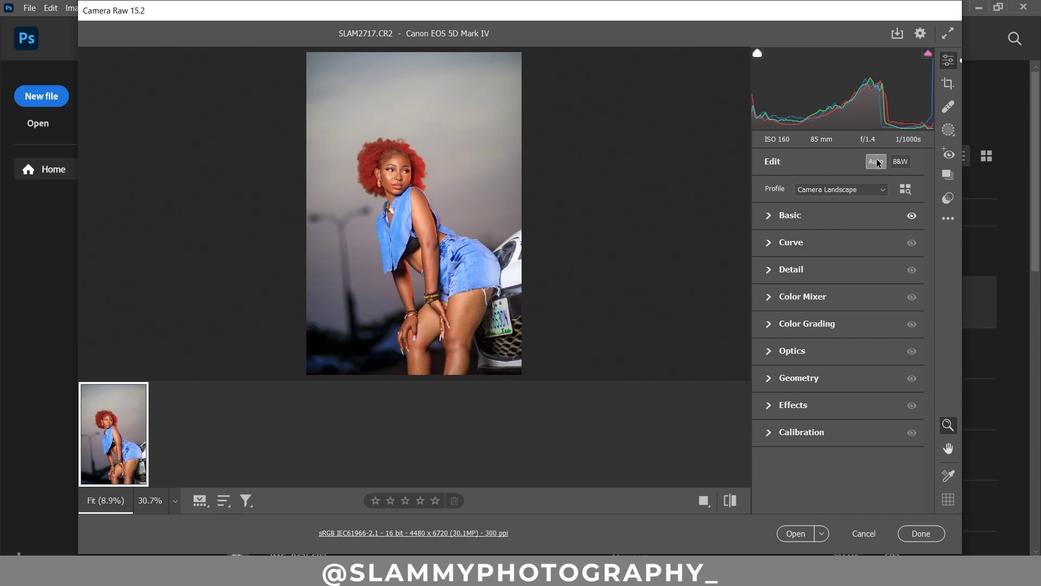
pyautogui.click(768, 216)
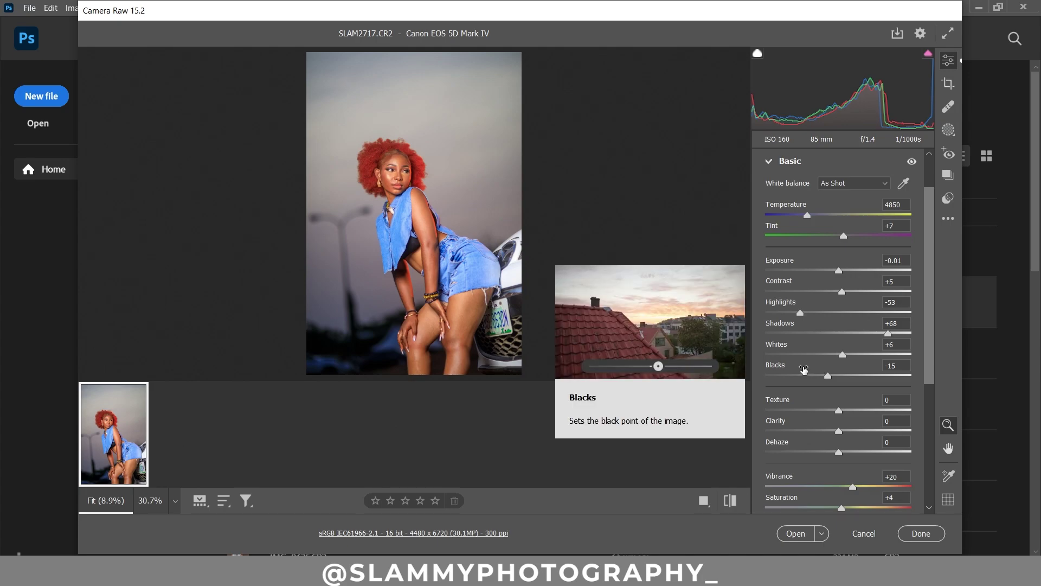
# Refine the Basic adjustments: Blacks -31, Shadows +61, Exposure +0.07, Vibrance +13 and Saturation +3.
pyautogui.moveTo(806, 369); pyautogui.dragTo(789, 369)
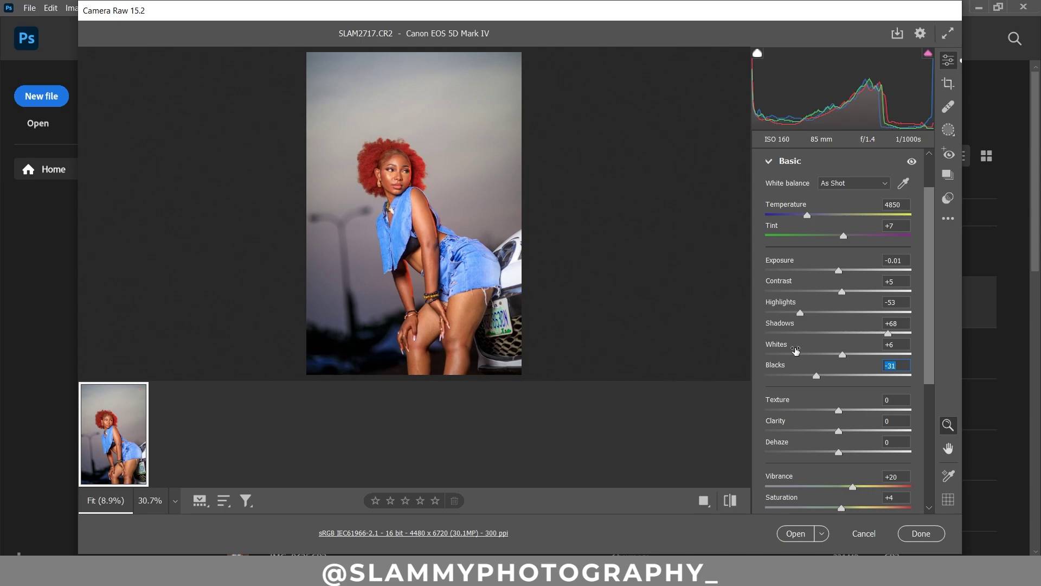
pyautogui.moveTo(807, 327); pyautogui.dragTo(800, 332)
pyautogui.moveTo(795, 260); pyautogui.dragTo(797, 261)
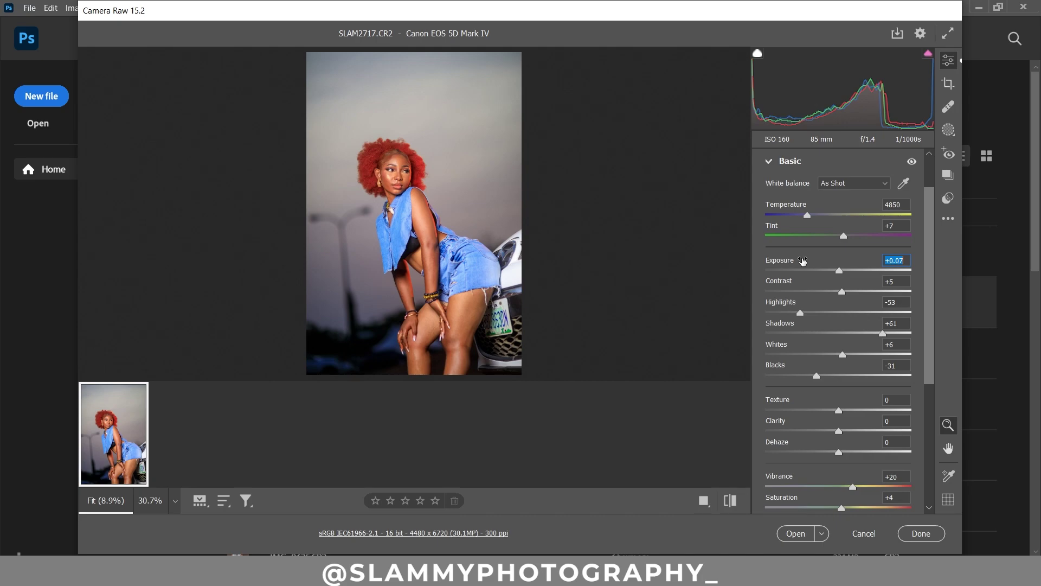
pyautogui.scroll(2, 838, 249)
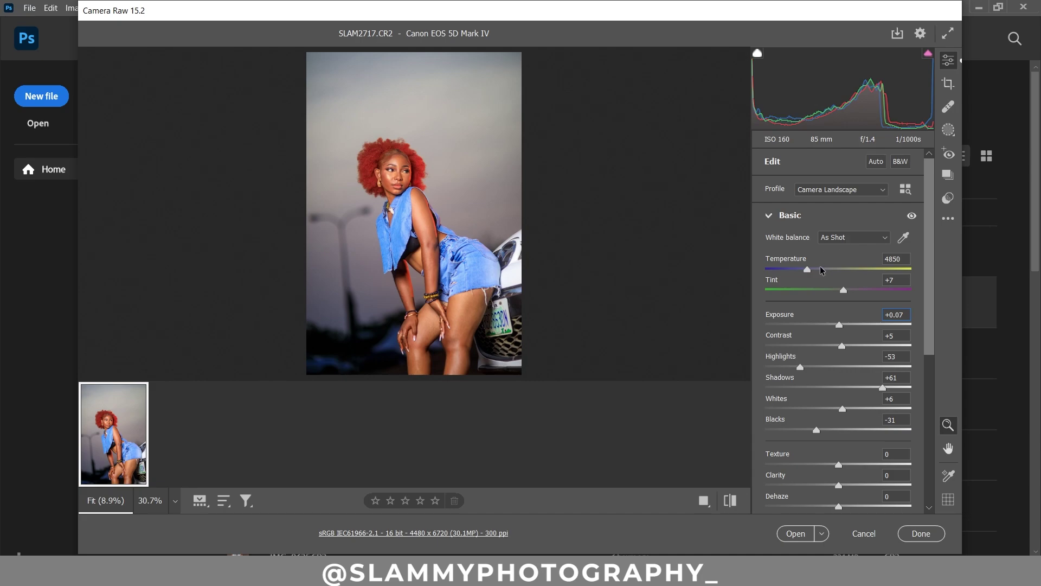
pyautogui.scroll(-5, 839, 358)
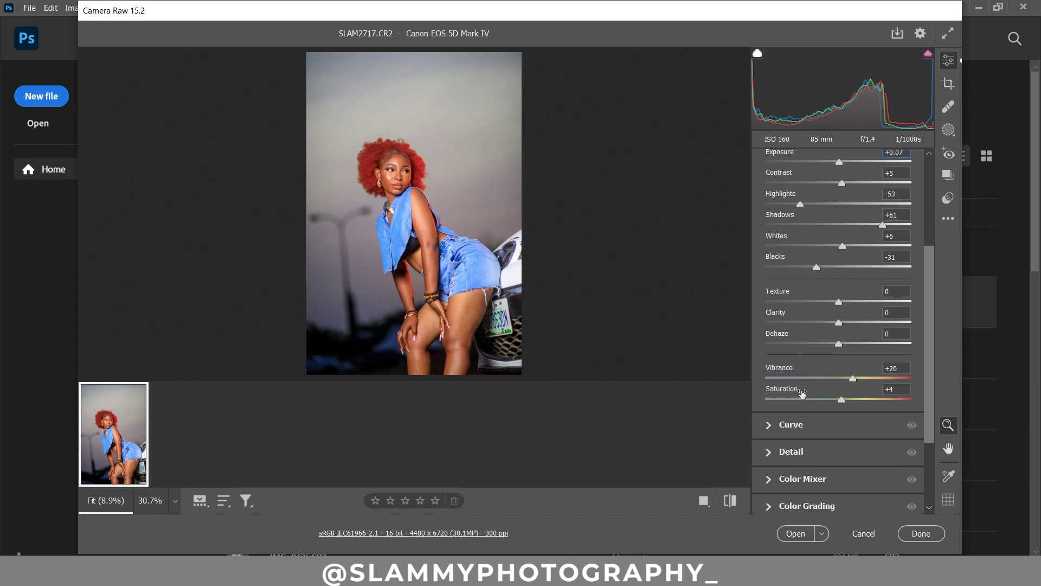
pyautogui.moveTo(804, 371); pyautogui.dragTo(799, 393)
# Compare the tone and colour adjustments with the original photo, cycling through the before/after layouts back to the single view.
pyautogui.click(704, 500)
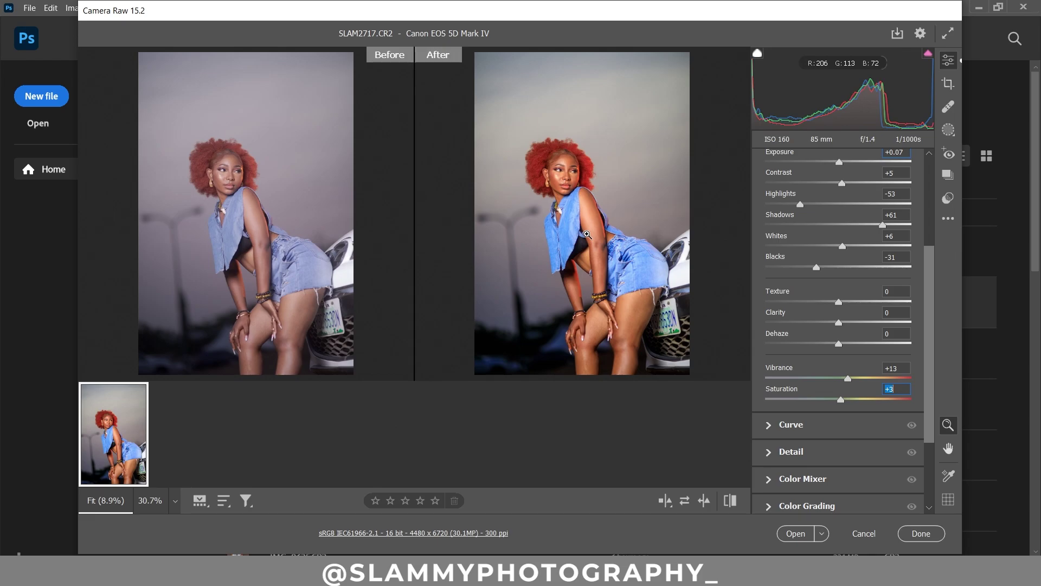
pyautogui.click(666, 503)
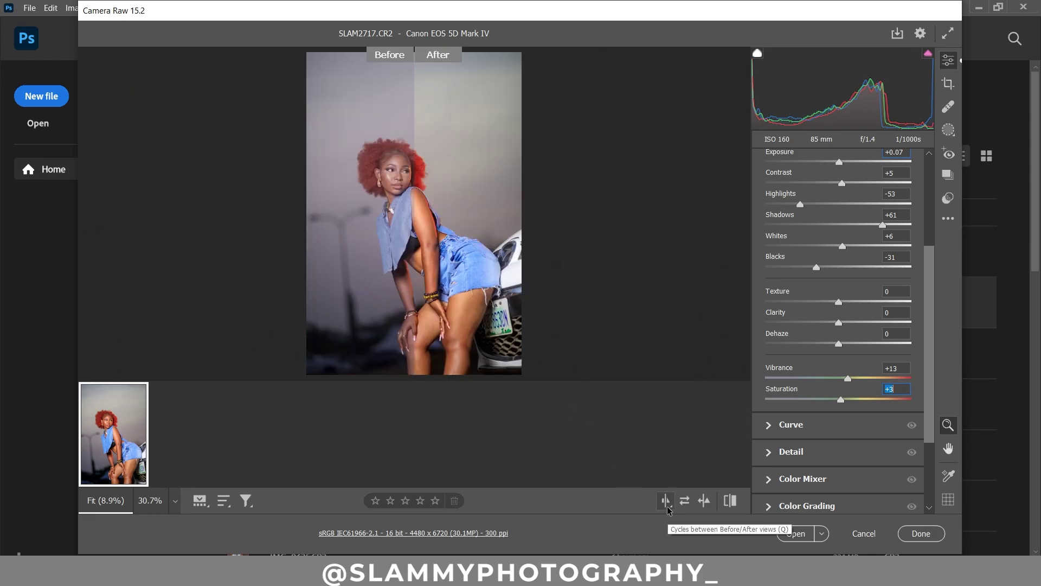
pyautogui.click(666, 502)
pyautogui.click(667, 502)
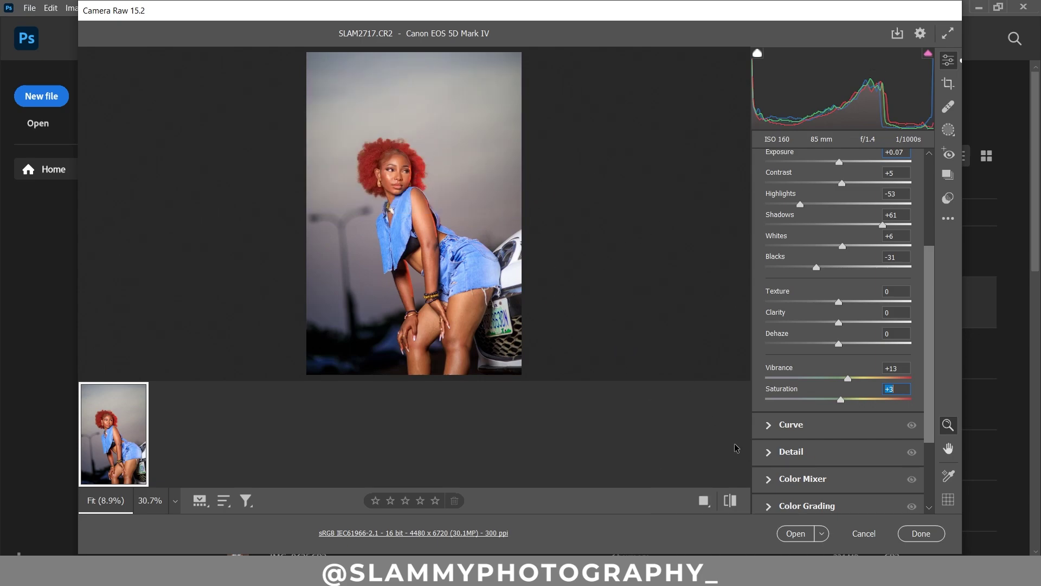
# Open the adjusted raw photo in Photoshop and crop it to 4:5, trimming more from above the woman than below.
pyautogui.click(793, 534)
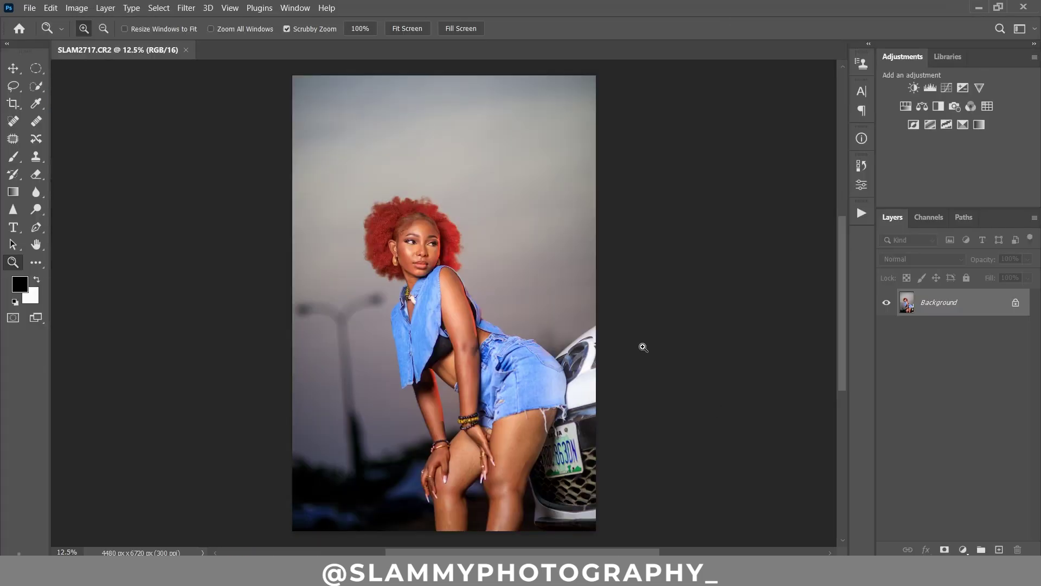
pyautogui.click(13, 103)
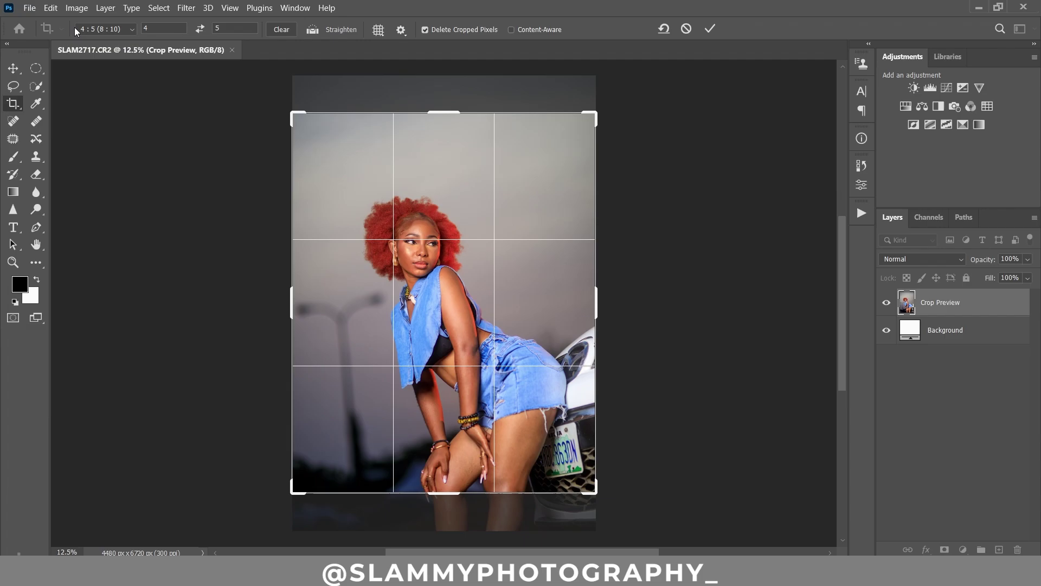
pyautogui.moveTo(443, 190); pyautogui.dragTo(439, 157)
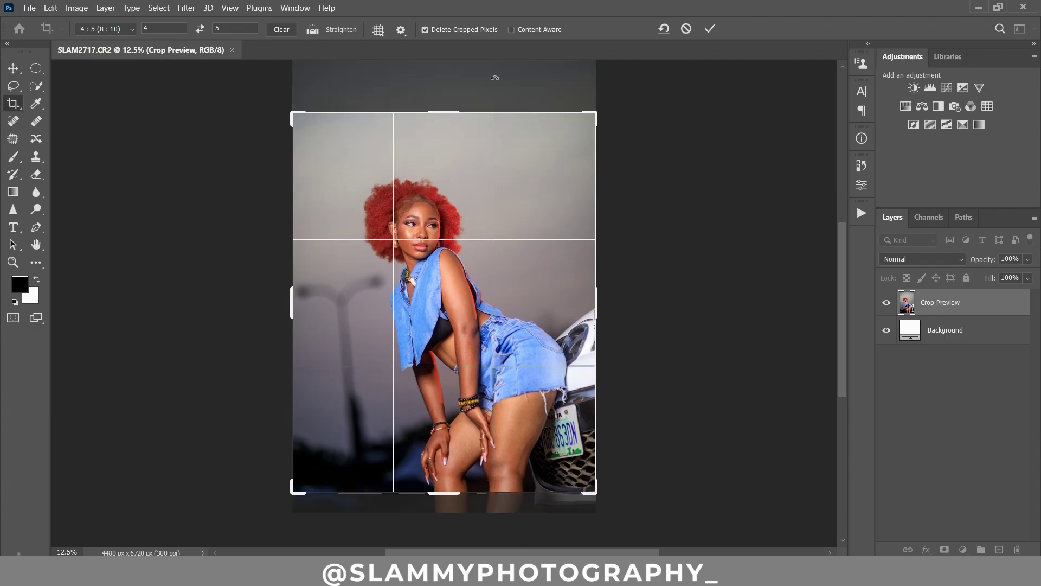
pyautogui.click(710, 29)
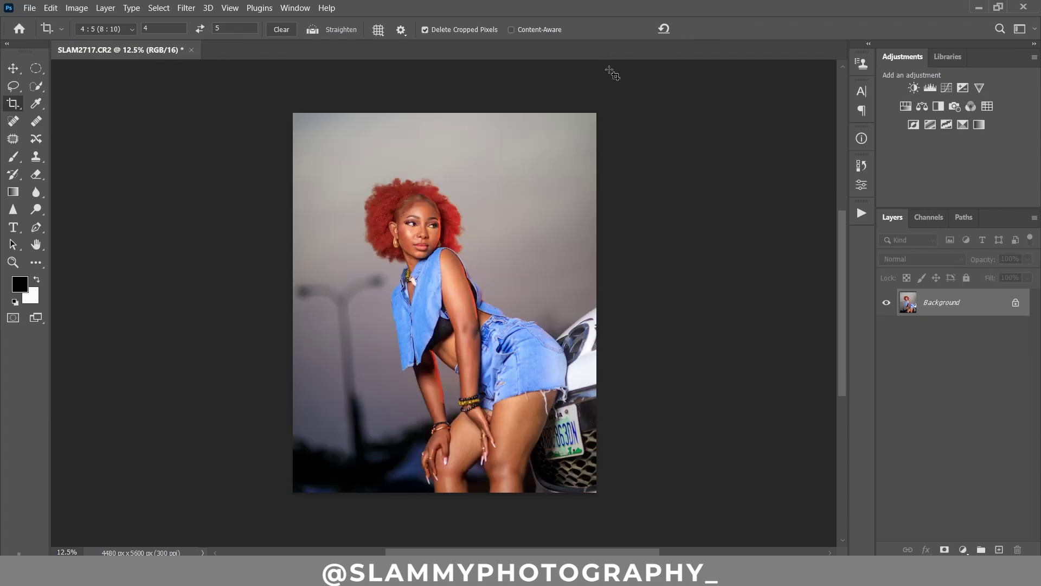
# Remove the small blemish on the woman's chin with the Spot Healing Brush.
pyautogui.click(228, 8)
pyautogui.click(279, 127)
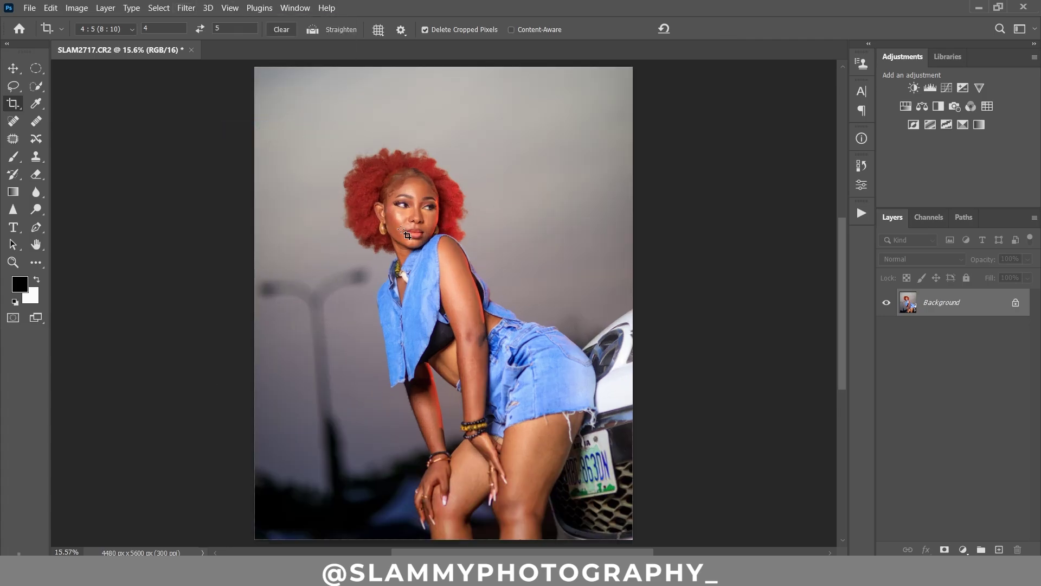
pyautogui.click(12, 263)
pyautogui.moveTo(404, 191); pyautogui.dragTo(463, 258)
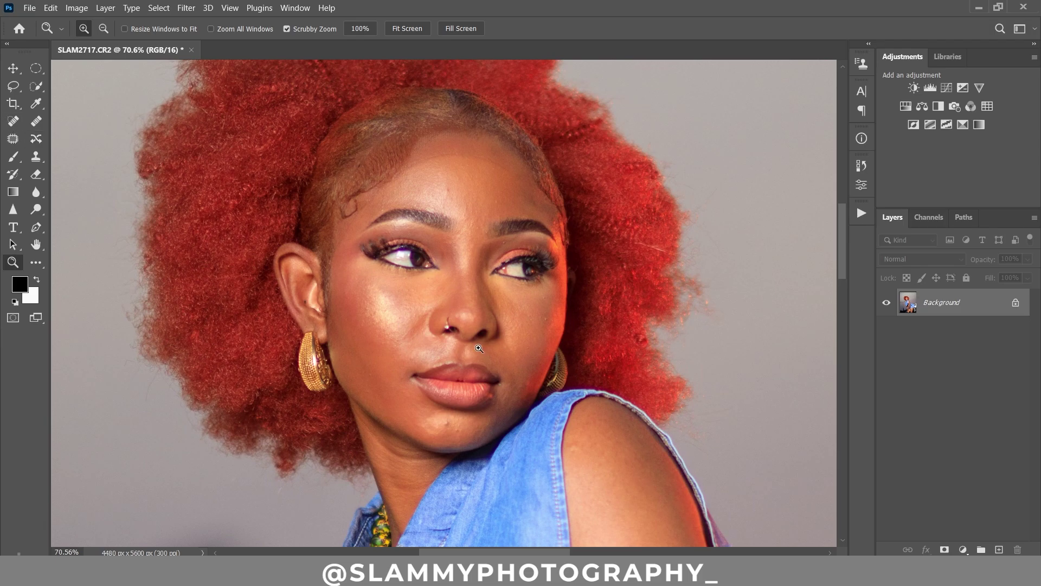
pyautogui.click(13, 121)
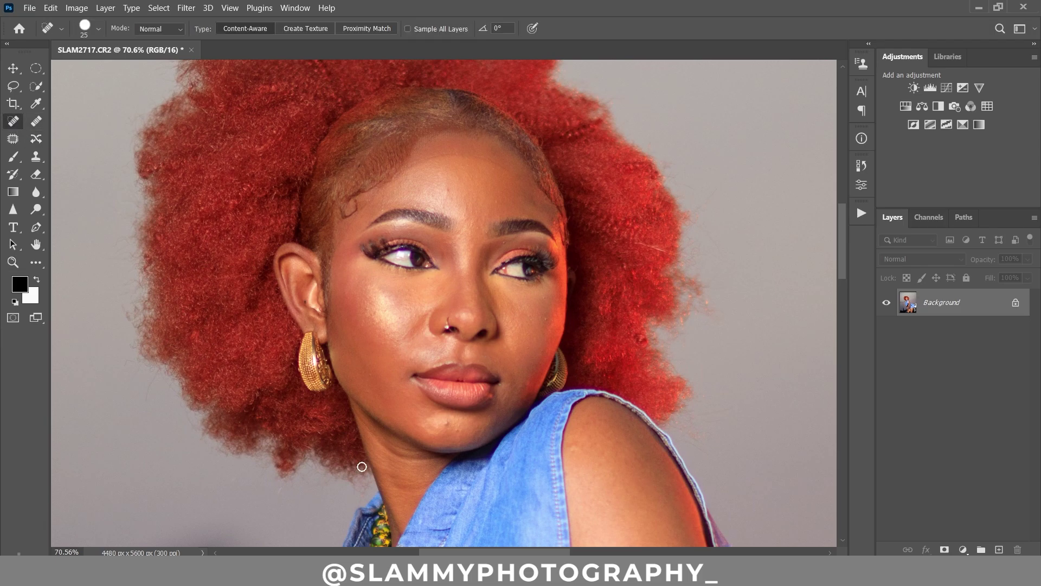
pyautogui.click(445, 424)
# Run the autoFix FS action from the autoFX set on the whole photo.
pyautogui.click(229, 8)
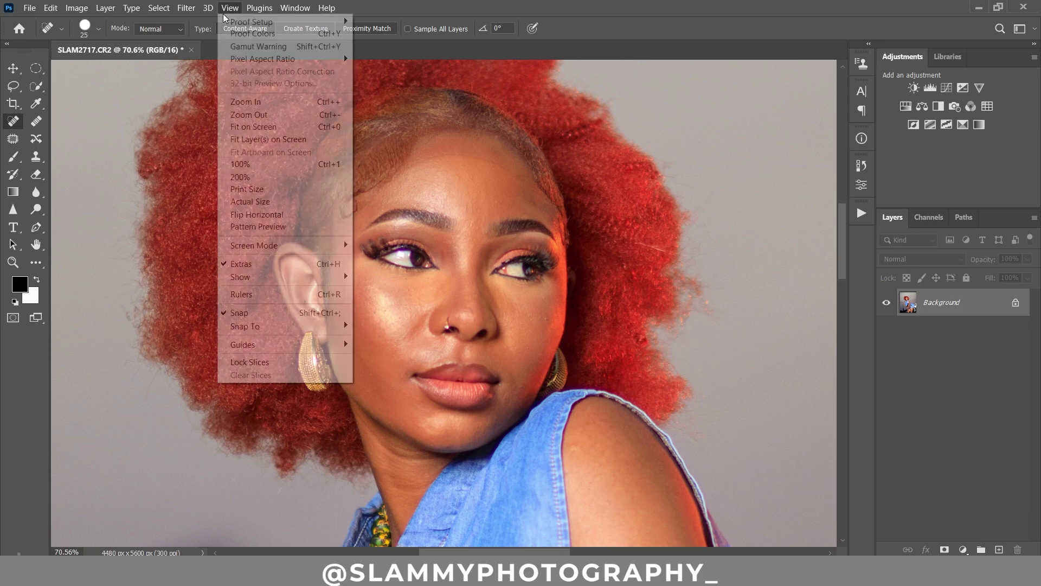
pyautogui.click(262, 126)
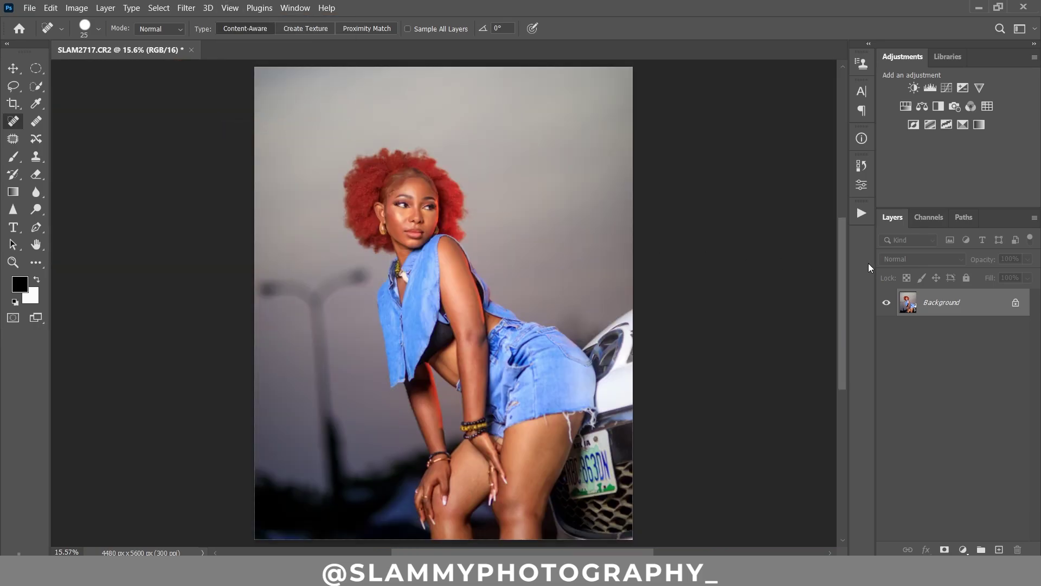
pyautogui.click(862, 213)
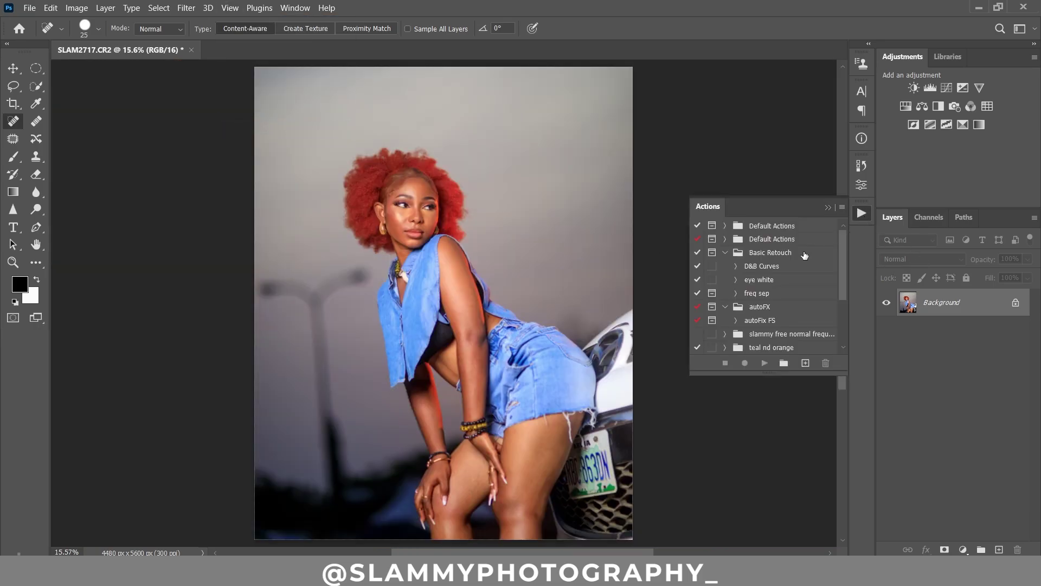
pyautogui.click(759, 322)
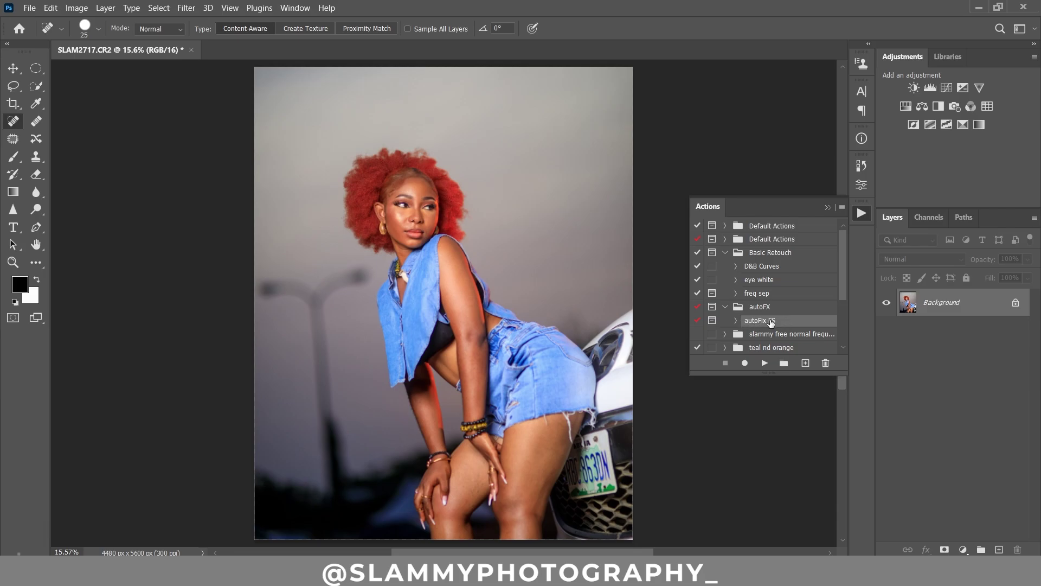
pyautogui.click(764, 362)
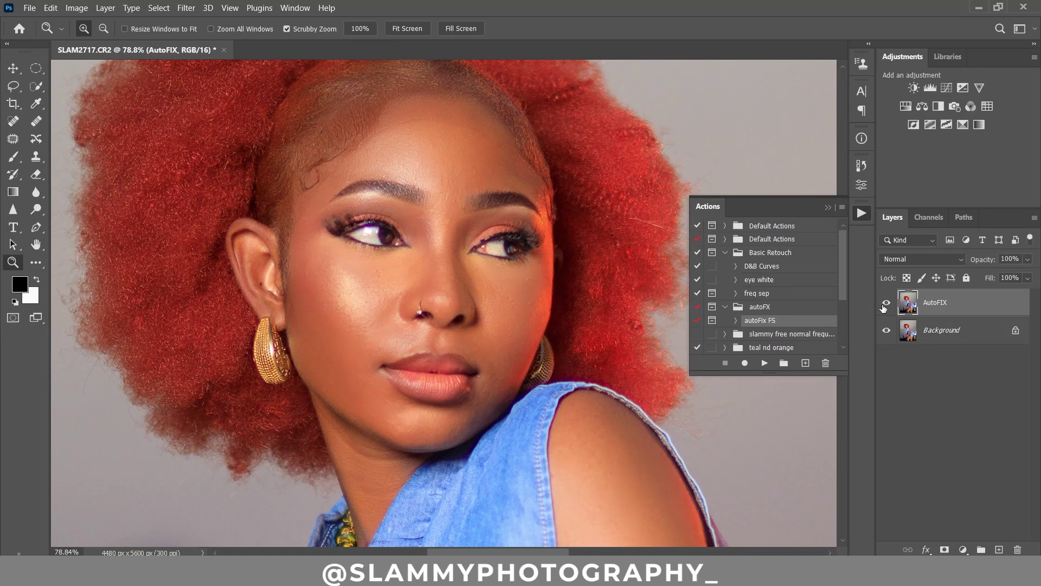
# Examine the skin retouching on the face up close, comparing it with the AutoFIX layer hidden and shown.
pyautogui.moveTo(472, 244); pyautogui.dragTo(493, 257)
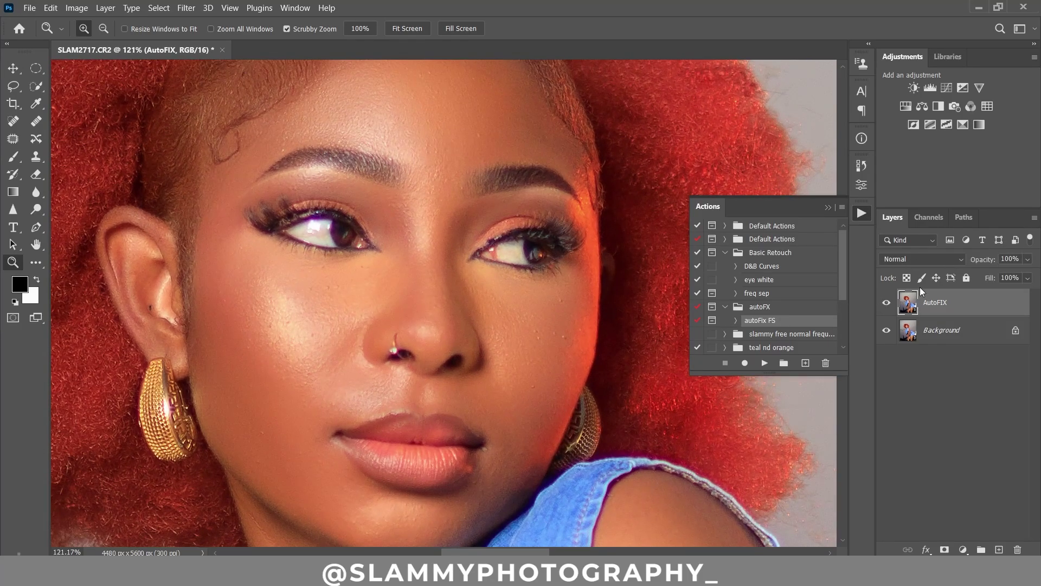
pyautogui.click(887, 303)
pyautogui.click(887, 305)
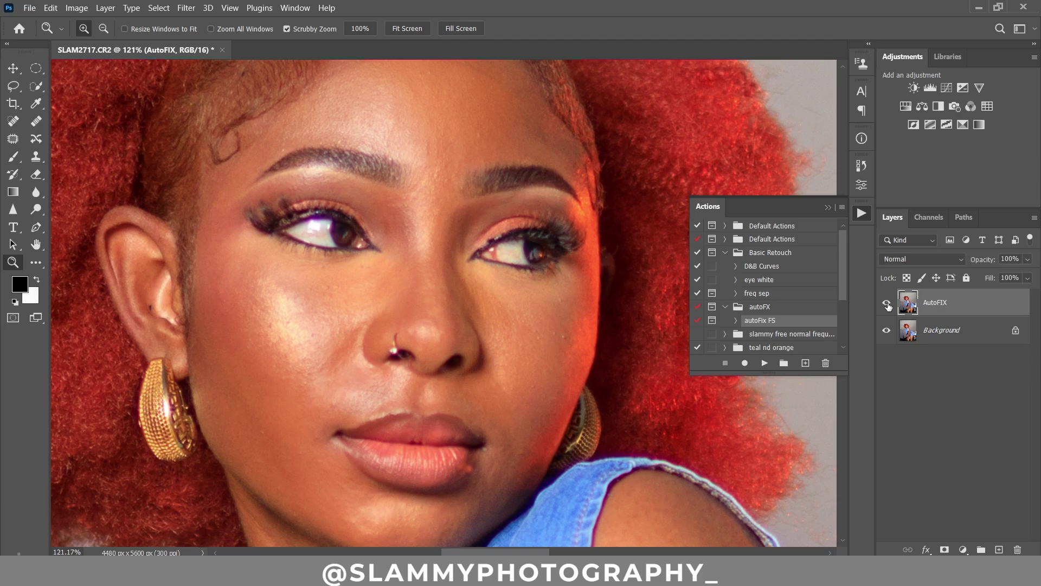
pyautogui.click(229, 7)
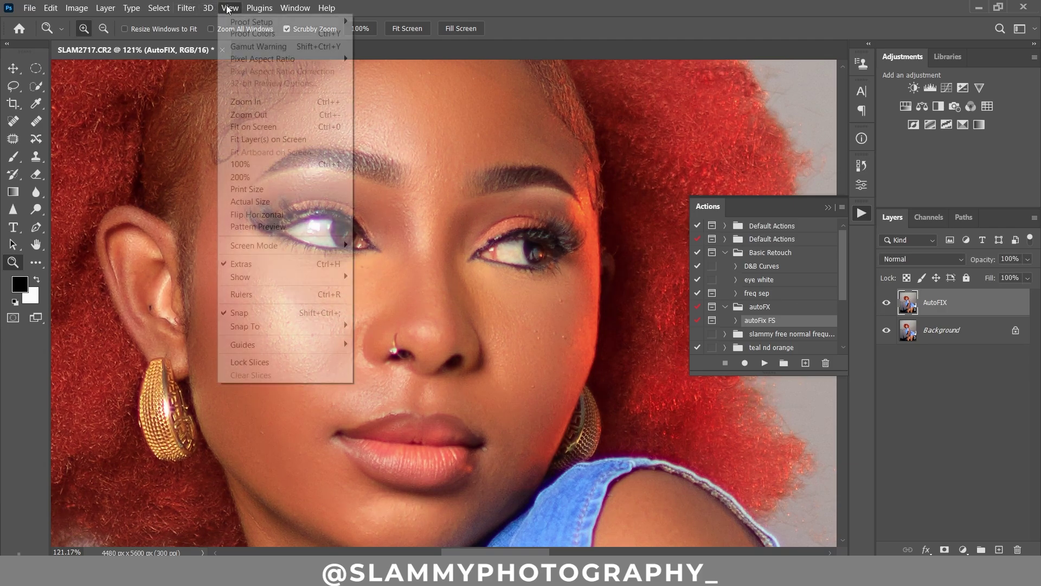
pyautogui.click(281, 128)
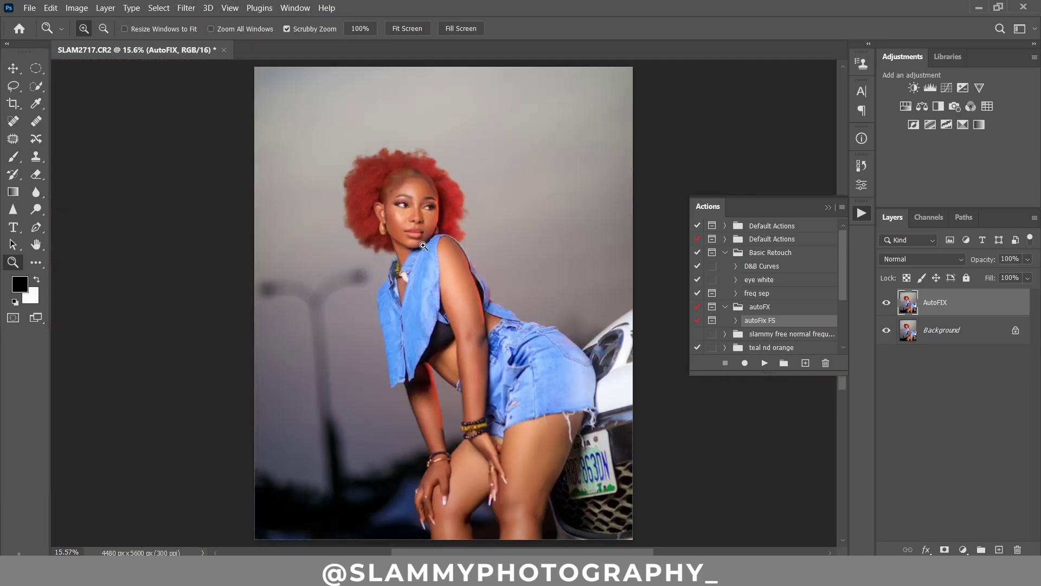
pyautogui.moveTo(425, 213); pyautogui.dragTo(479, 255)
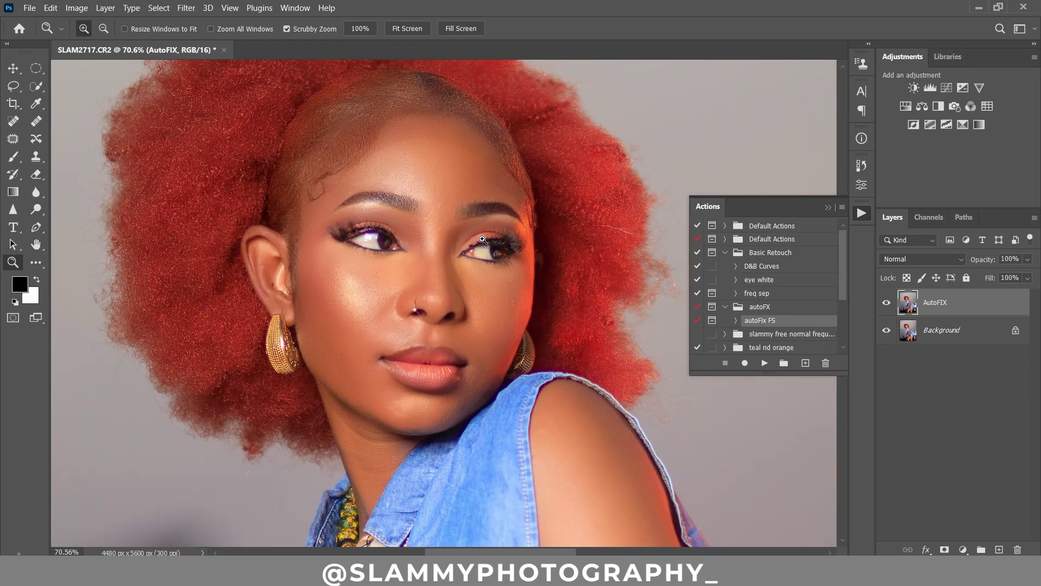
# Compare the skin around the eyes and cheeks at closer range with the AutoFIX layer hidden and shown.
pyautogui.click(885, 304)
pyautogui.click(885, 305)
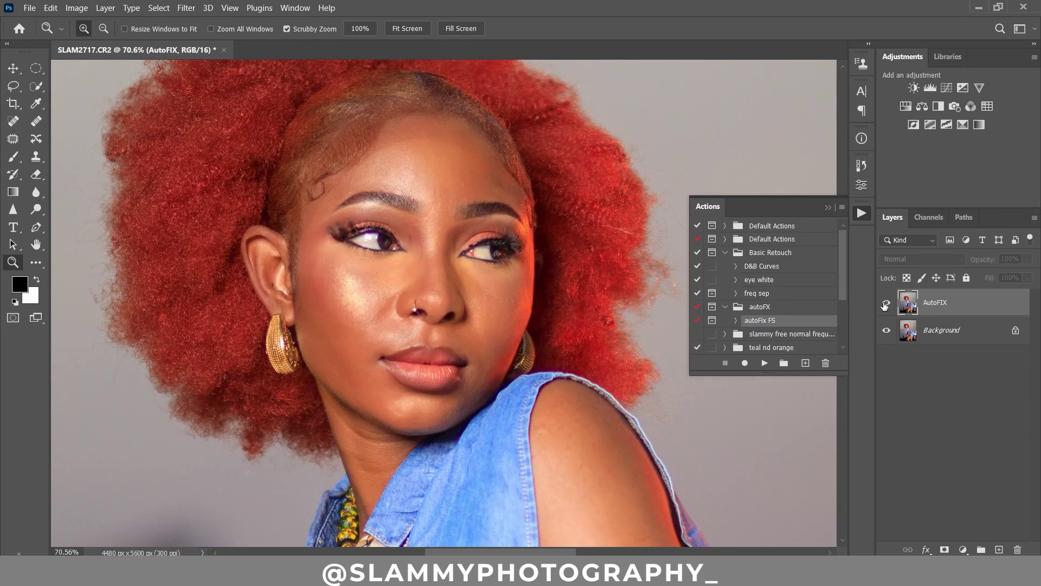
pyautogui.moveTo(494, 260); pyautogui.dragTo(512, 272)
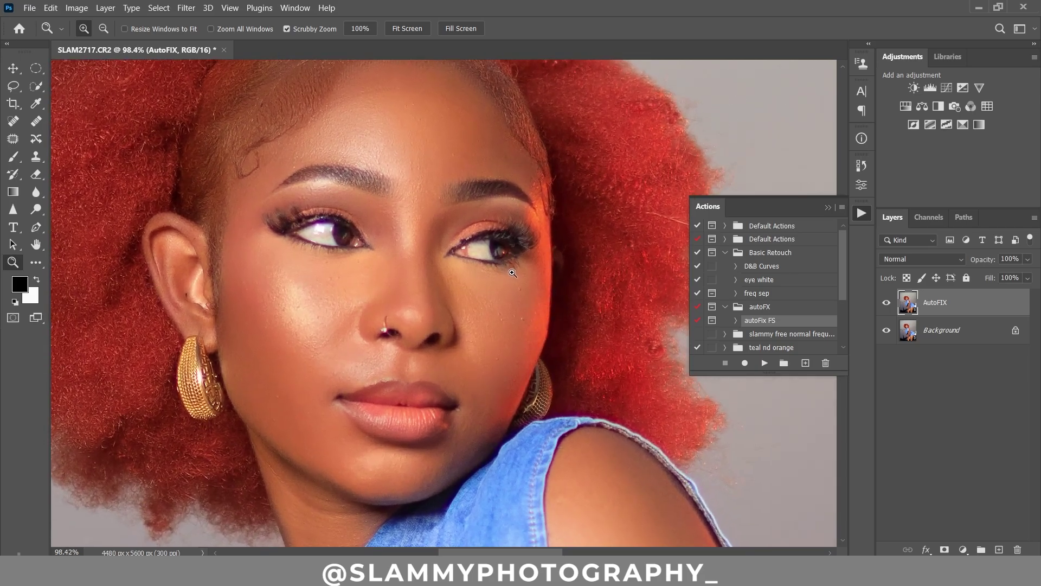
pyautogui.click(886, 305)
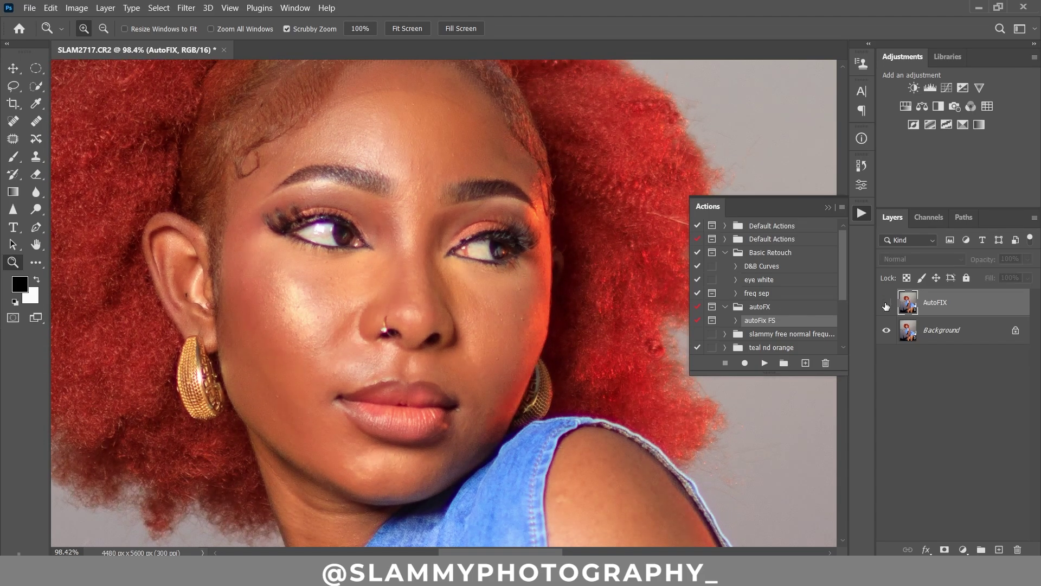
pyautogui.click(886, 305)
# Flatten the AutoFIX retouching layer into the Background.
pyautogui.click(230, 8)
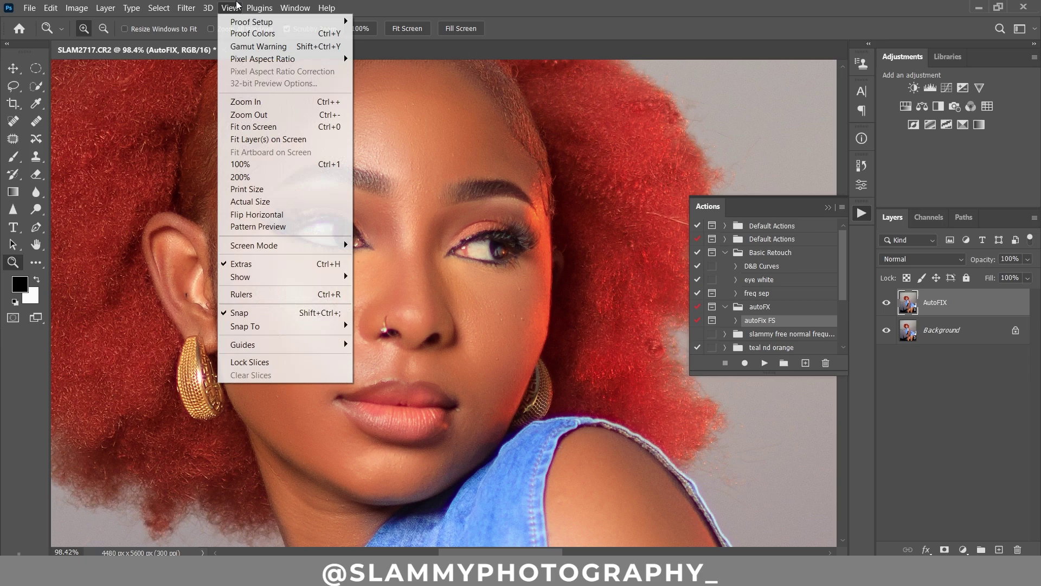
pyautogui.click(255, 126)
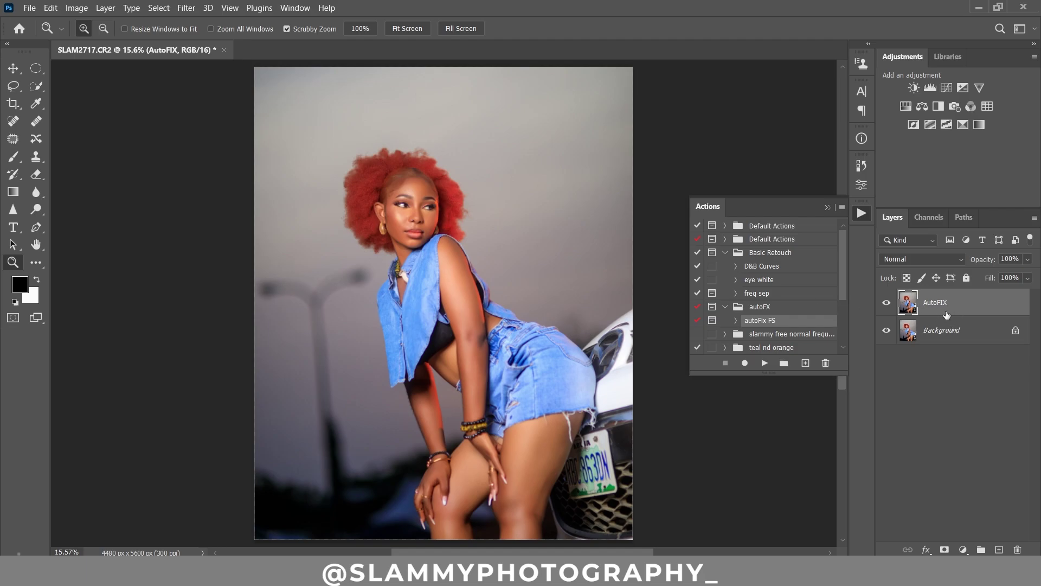
pyautogui.rightClick(970, 301)
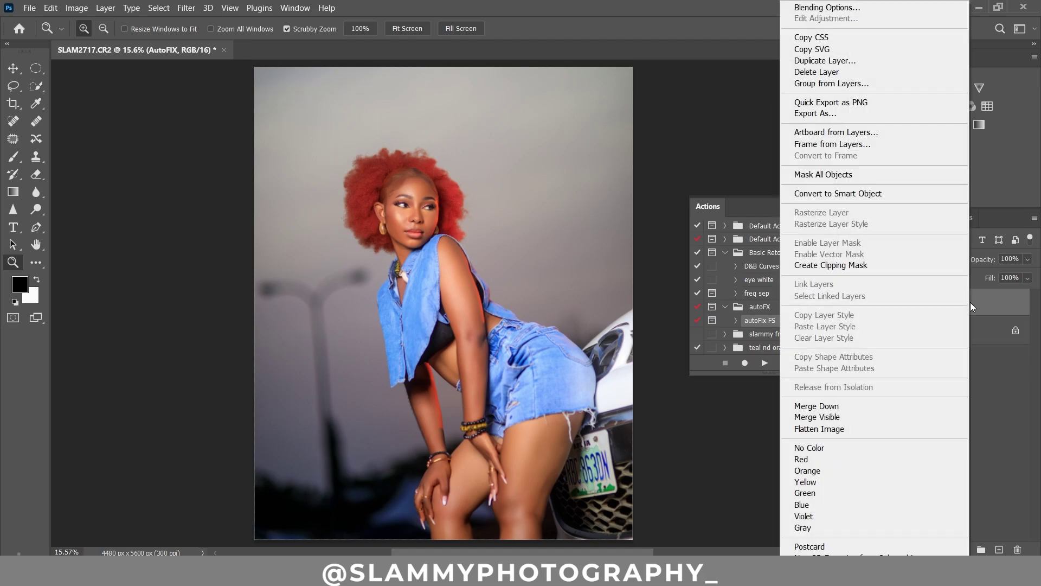
pyautogui.click(872, 428)
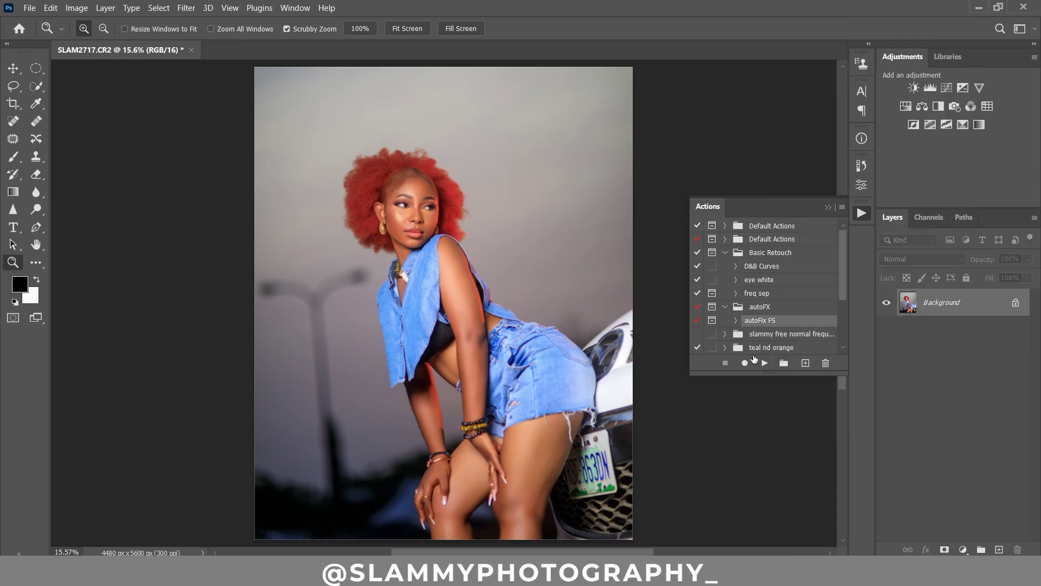
# Run the autoFix FS action again on the flattened photo and compare the face with the new AutoFIX layer hidden and shown.
pyautogui.click(764, 362)
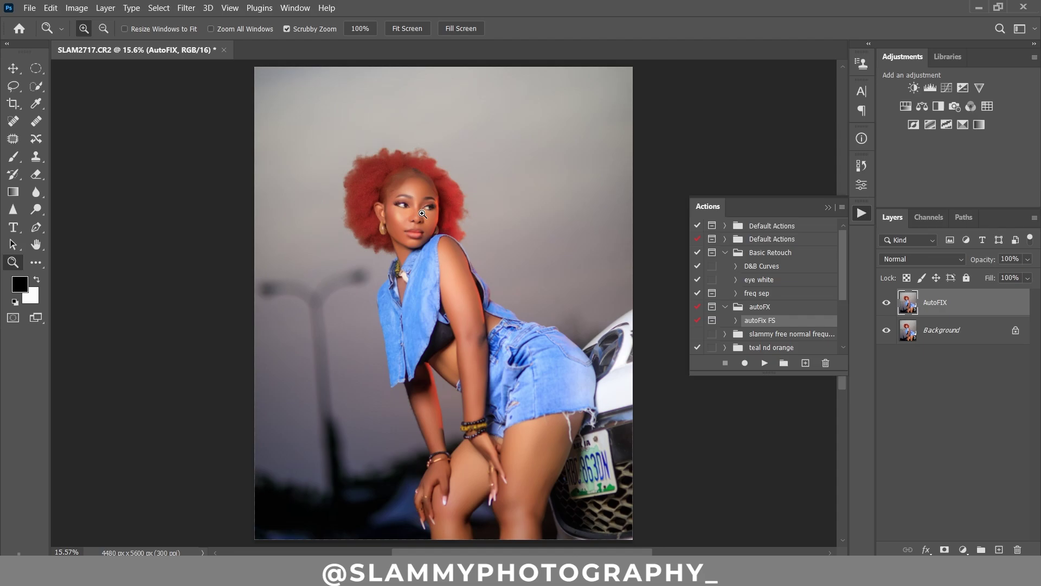
pyautogui.moveTo(416, 204); pyautogui.dragTo(481, 275)
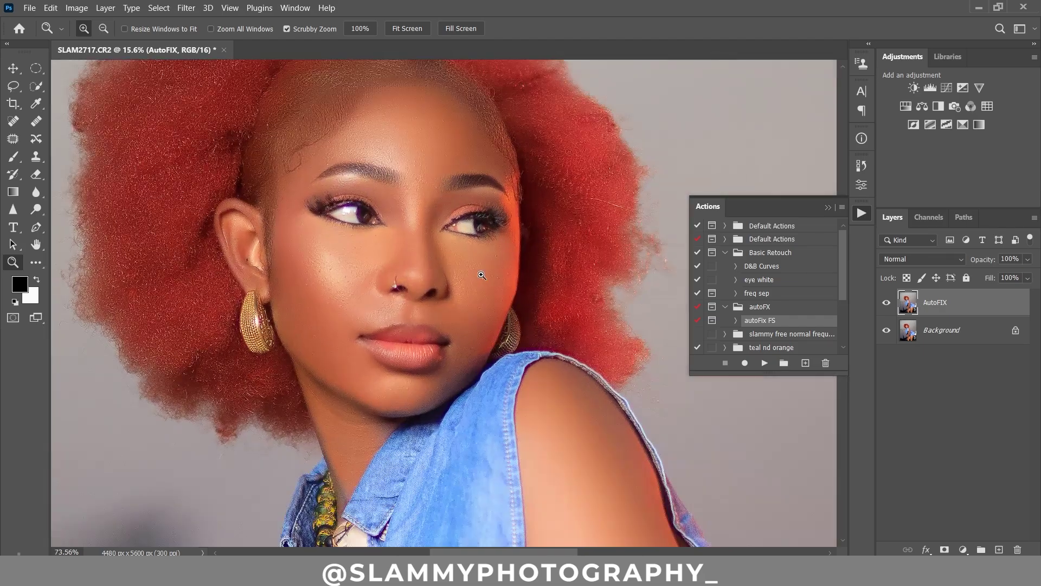
pyautogui.click(887, 303)
pyautogui.click(887, 303)
# Add an inverted black mask to the AutoFIX layer and brush the smoothing back onto the face in white at 42% flow.
pyautogui.click(944, 549)
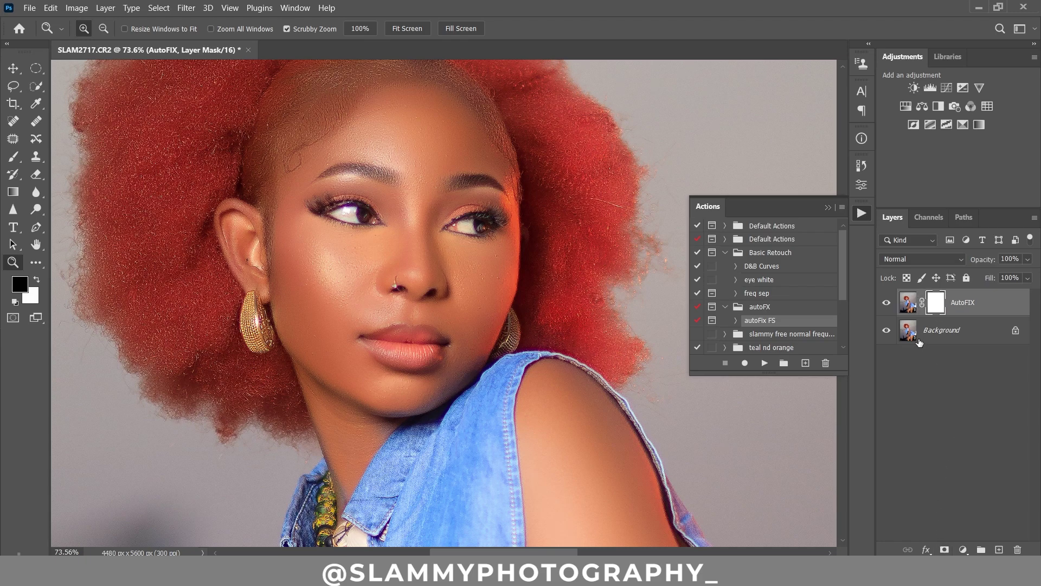
pyautogui.hotkey('ctrl', 'i')
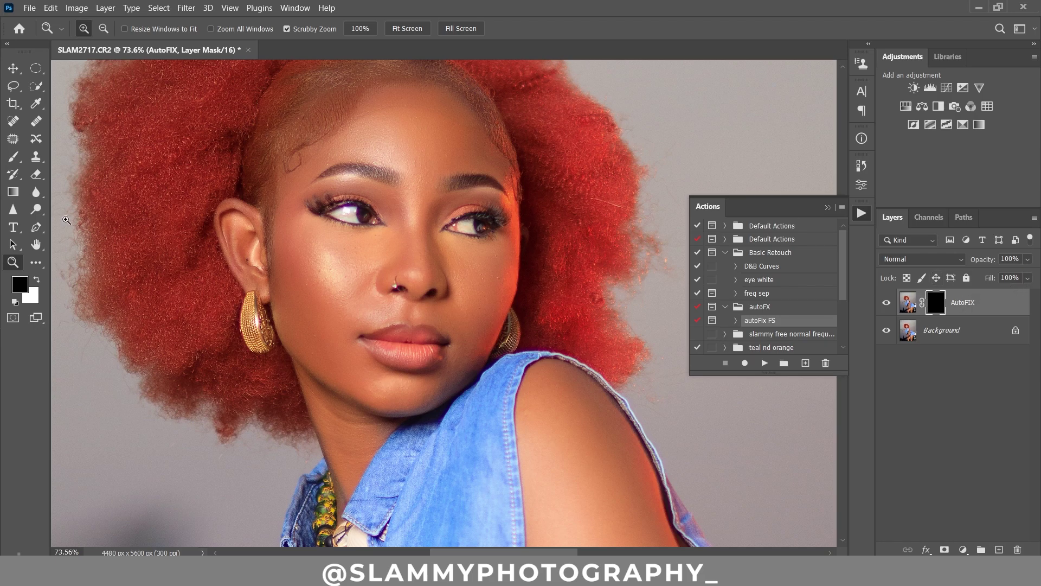
pyautogui.click(13, 156)
pyautogui.click(37, 279)
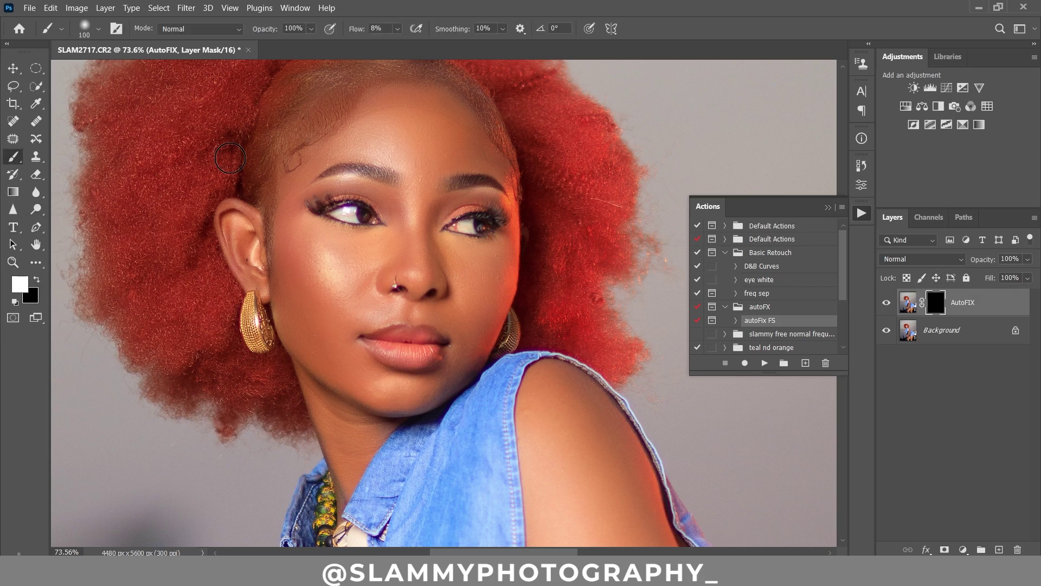
pyautogui.click(377, 30)
pyautogui.write('42')
pyautogui.moveTo(326, 257)
pyautogui.mouseDown()
pyautogui.moveTo(335, 288)
pyautogui.moveTo(331, 251)
pyautogui.moveTo(344, 308)
pyautogui.moveTo(337, 247)
pyautogui.moveTo(351, 246)
pyautogui.moveTo(331, 320)
pyautogui.moveTo(480, 293)
pyautogui.moveTo(459, 259)
pyautogui.moveTo(486, 248)
pyautogui.moveTo(489, 270)
pyautogui.moveTo(479, 212)
pyautogui.moveTo(416, 137)
pyautogui.moveTo(374, 146)
pyautogui.moveTo(374, 134)
pyautogui.moveTo(458, 105)
pyautogui.moveTo(353, 396)
pyautogui.moveTo(347, 445)
pyautogui.moveTo(349, 381)
pyautogui.moveTo(405, 392)
pyautogui.moveTo(461, 326)
pyautogui.mouseUp()
# Compare the original SLAM2717.CR2 history state with the retouched face, returning to the latest Brush Tool state.
pyautogui.click(859, 167)
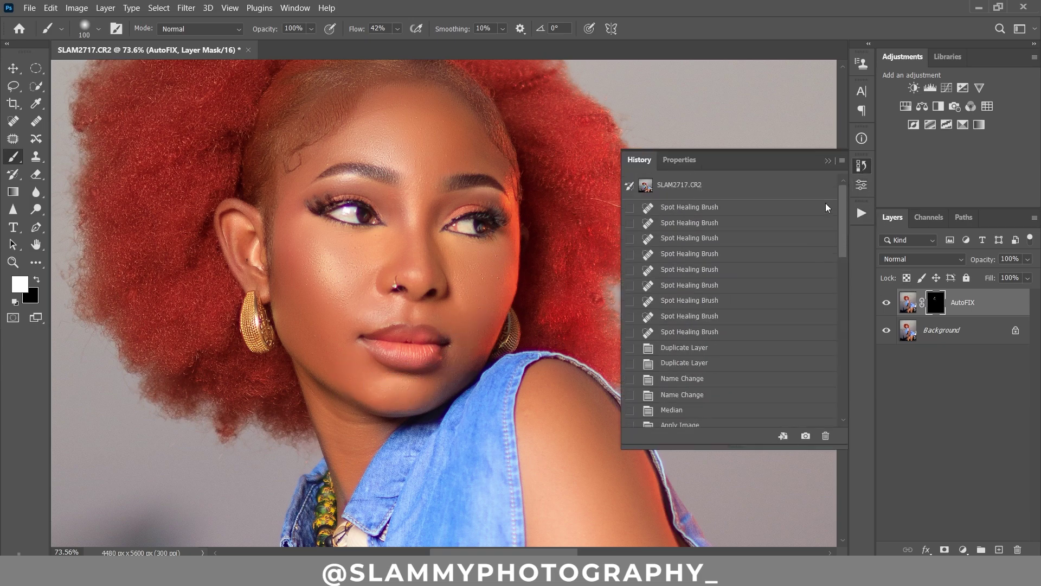
pyautogui.click(715, 185)
pyautogui.scroll(-5, 426, 503)
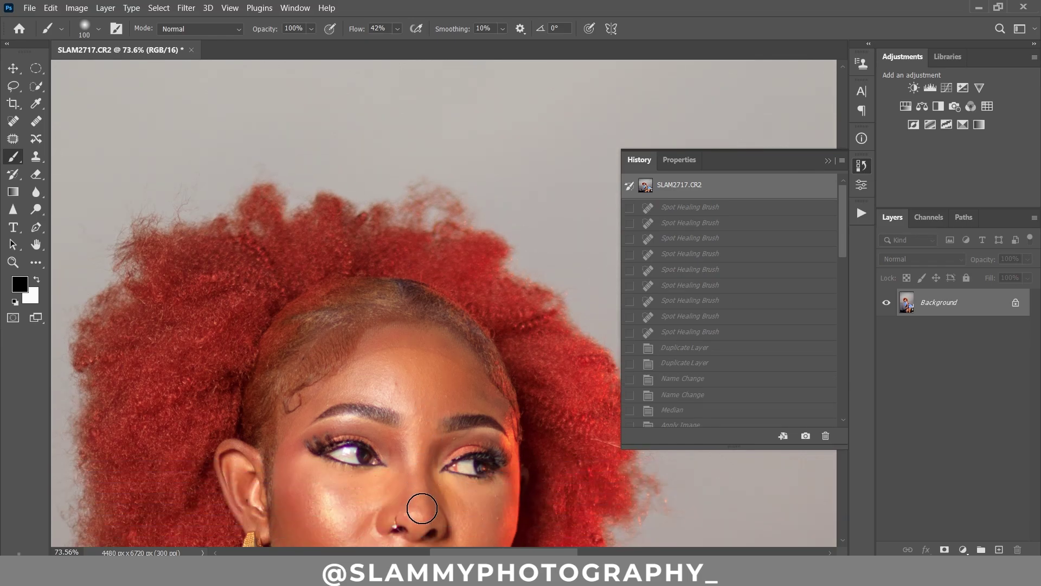
pyautogui.scroll(-3, 425, 504)
pyautogui.moveTo(842, 246); pyautogui.dragTo(840, 423)
pyautogui.click(704, 418)
pyautogui.scroll(-5, 477, 230)
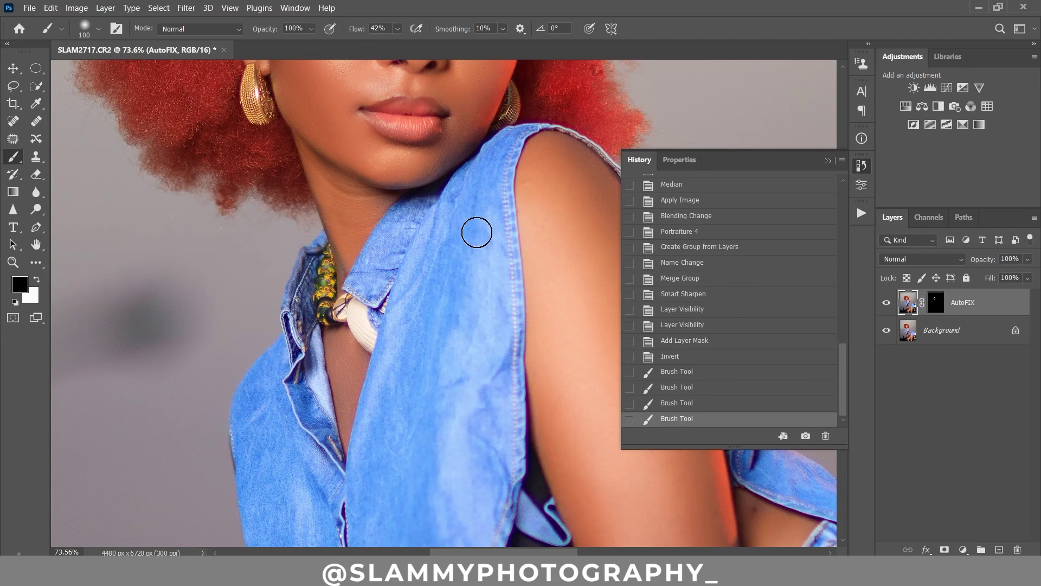
pyautogui.scroll(1, 458, 286)
pyautogui.scroll(4, 457, 286)
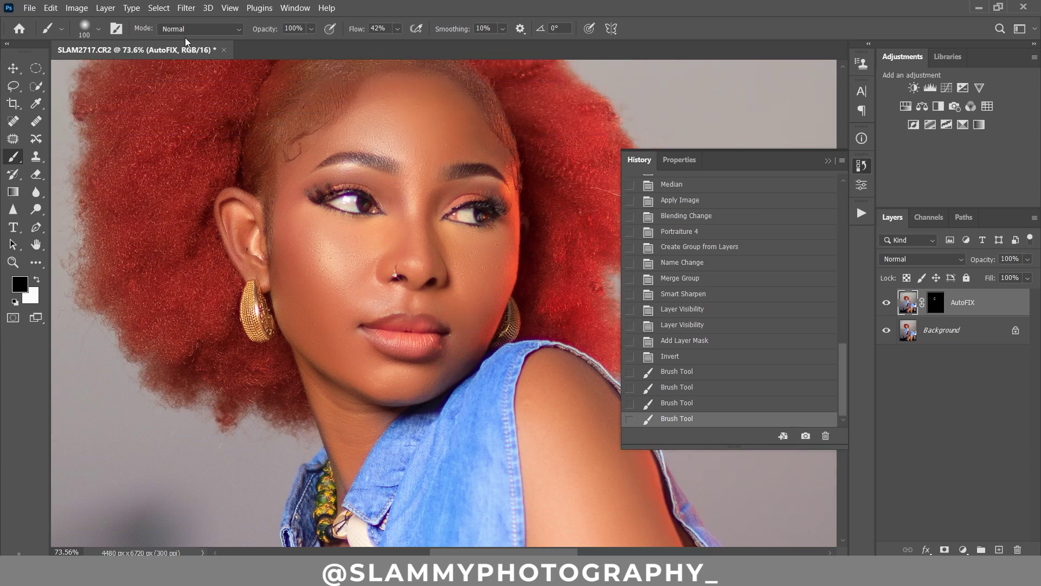
# Flatten the masked AutoFIX layer and the Background into a single layer.
pyautogui.click(230, 8)
pyautogui.click(269, 130)
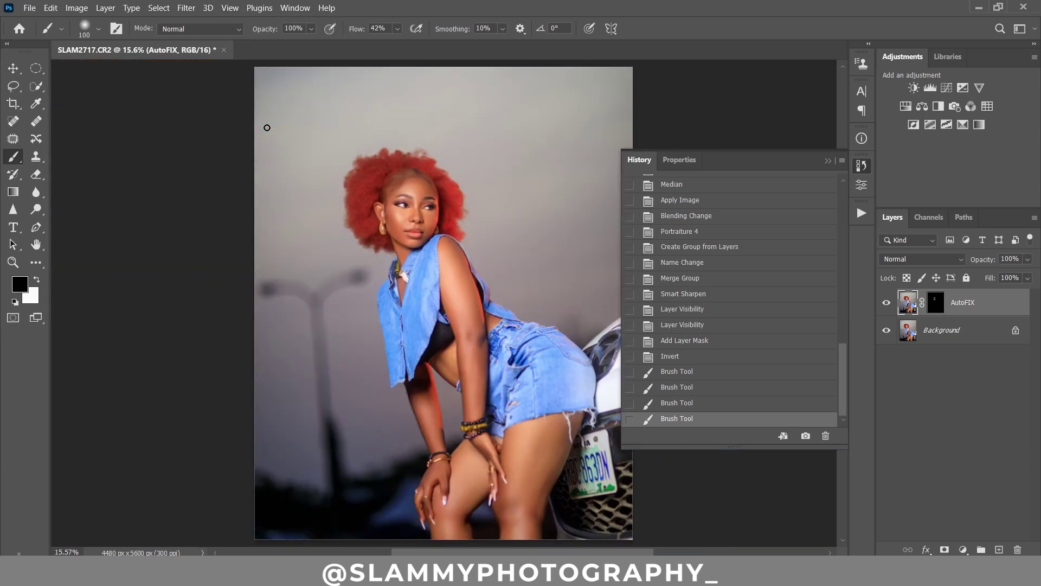
pyautogui.click(828, 161)
pyautogui.rightClick(988, 303)
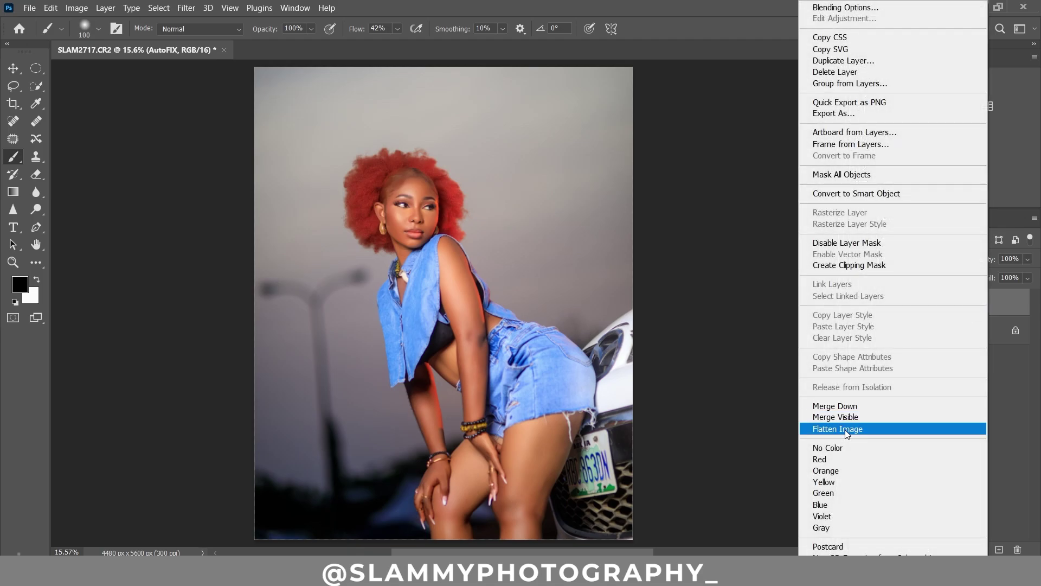
pyautogui.click(848, 429)
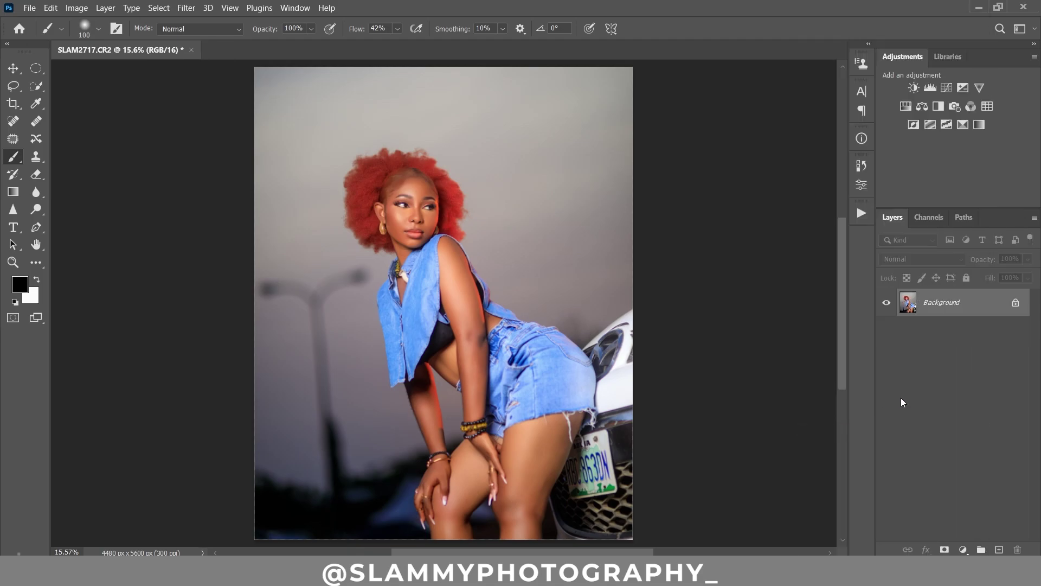
# Examine the flattened portrait, checking the face up close and the whole figure.
pyautogui.click(927, 216)
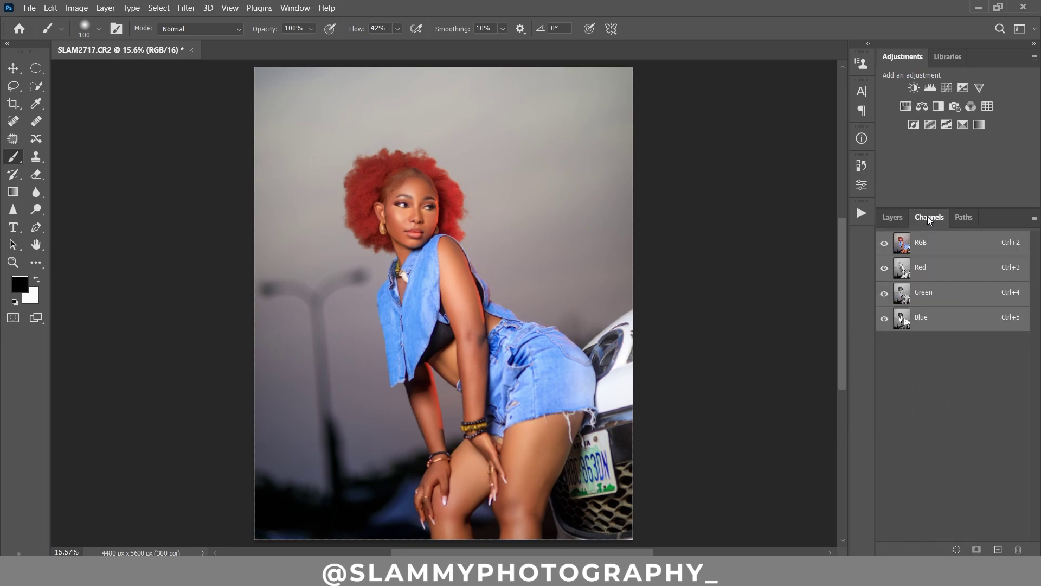
pyautogui.click(891, 217)
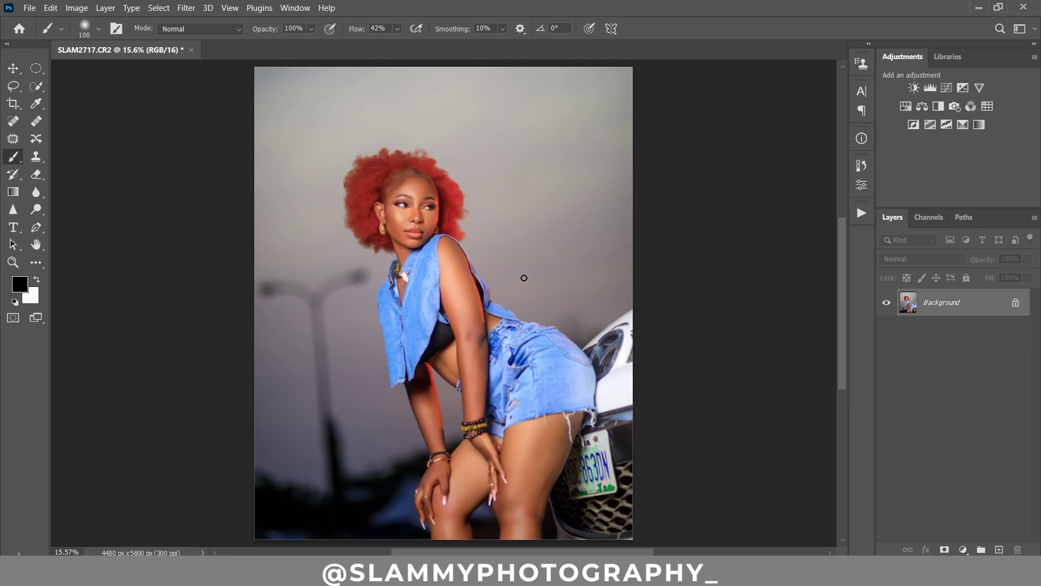
pyautogui.click(13, 262)
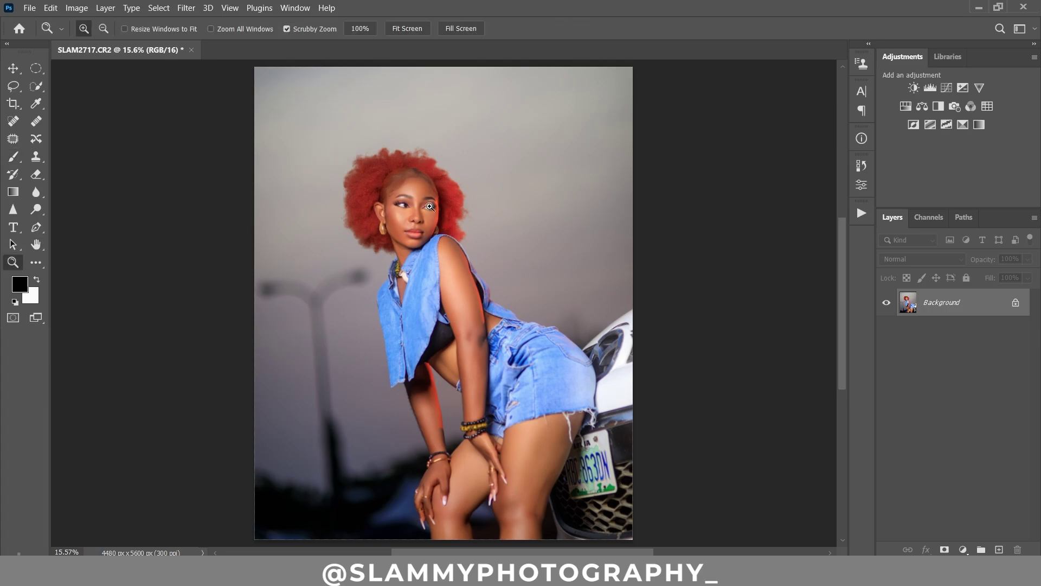
pyautogui.moveTo(419, 182); pyautogui.dragTo(543, 219)
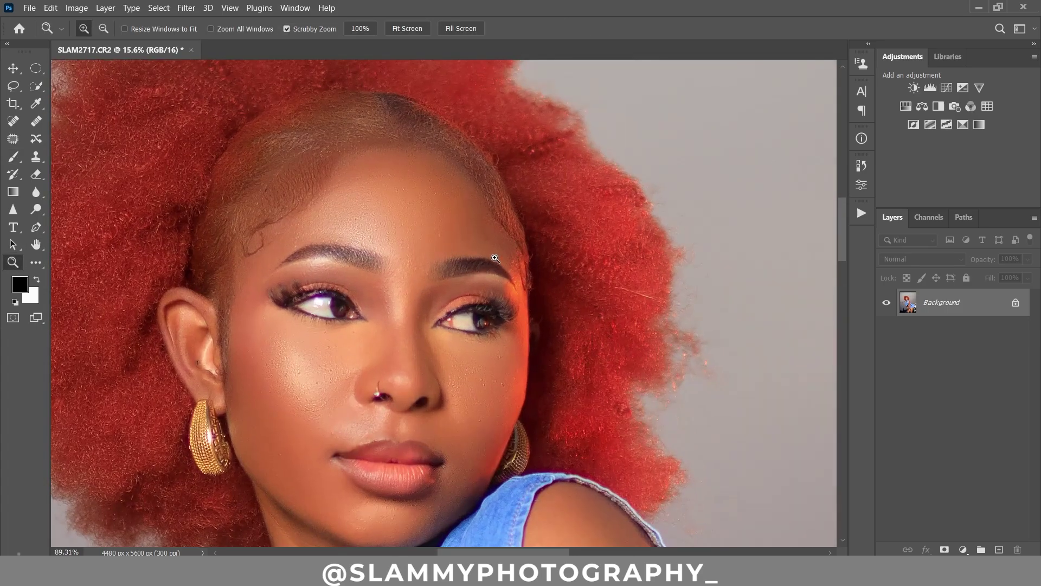
pyautogui.click(230, 7)
pyautogui.click(275, 128)
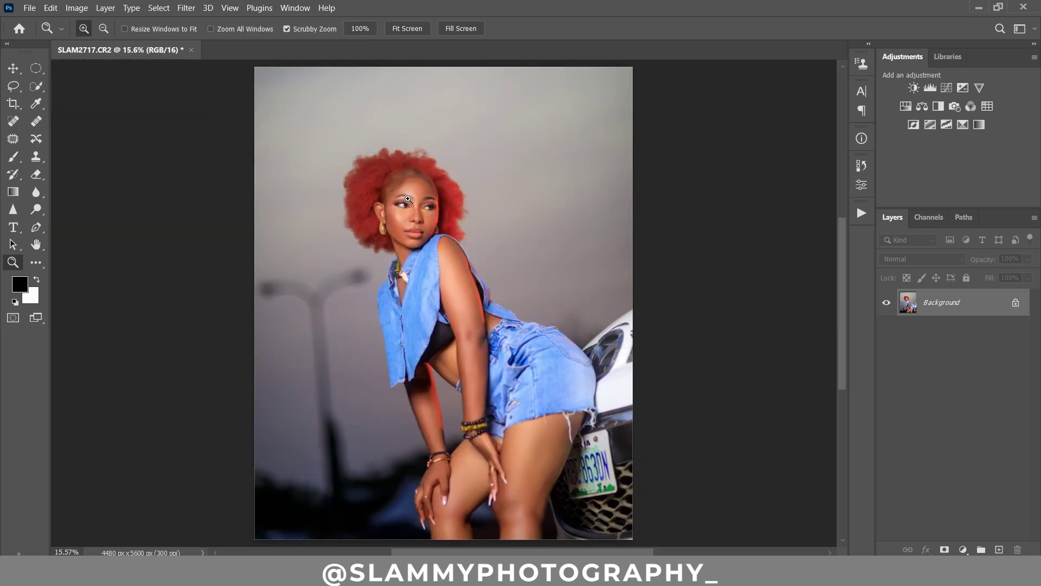
pyautogui.moveTo(415, 201); pyautogui.dragTo(433, 210)
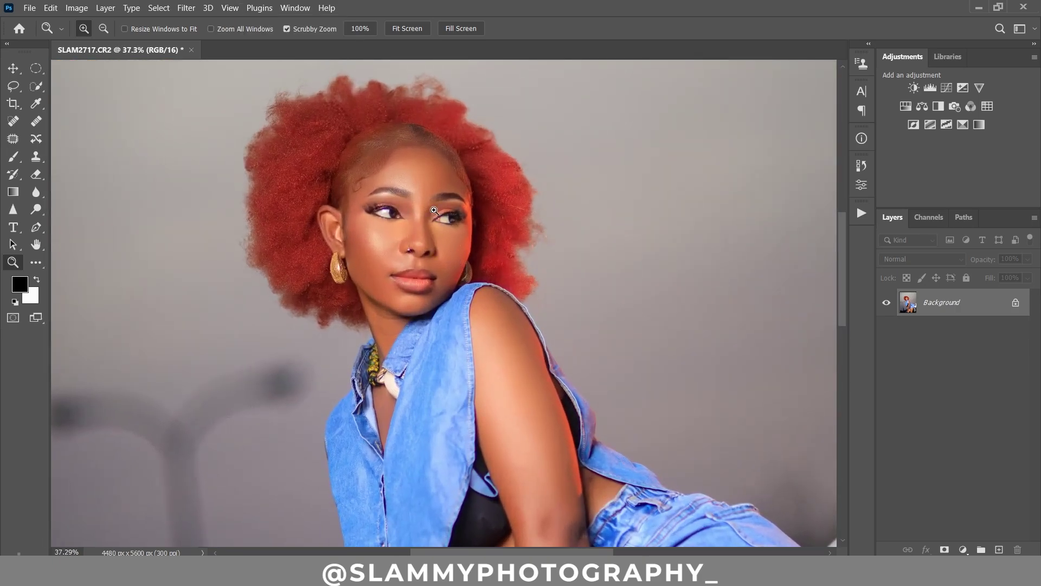
pyautogui.click(230, 8)
pyautogui.click(274, 126)
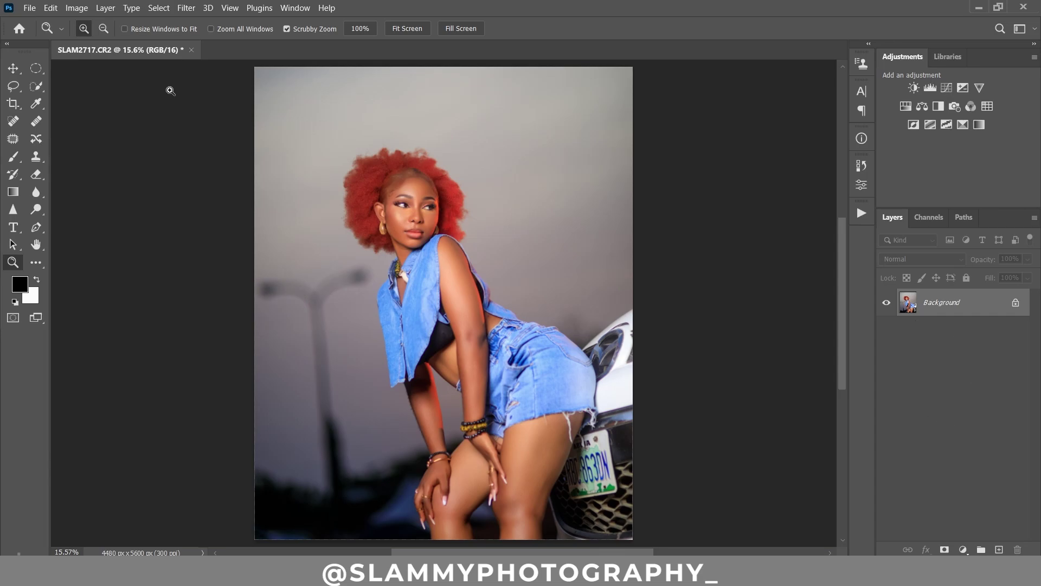
# Create a new layer in Overlay mode at 100% opacity, filled with the neutral 50% gray.
pyautogui.click(105, 7)
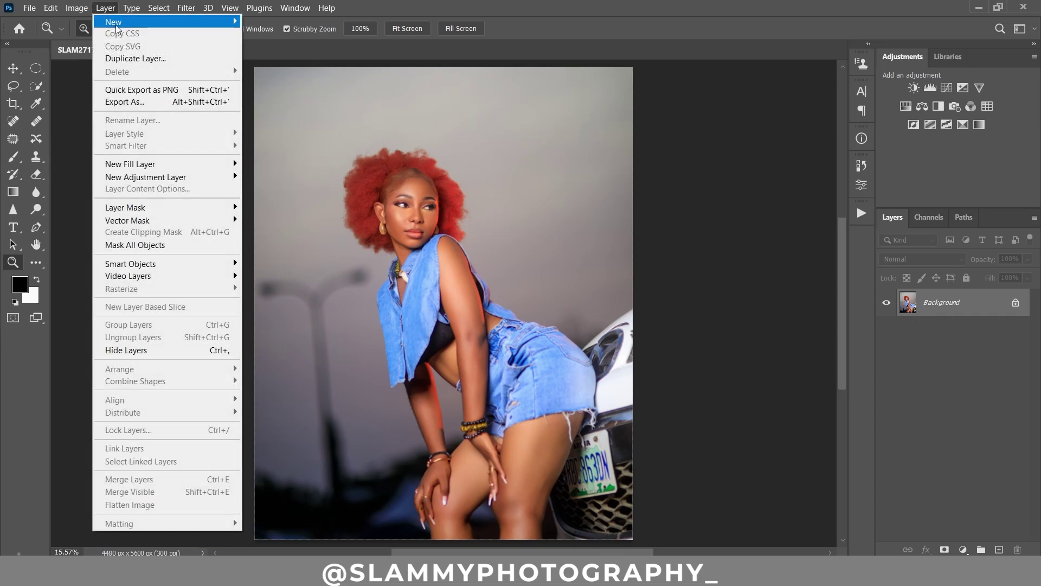
pyautogui.moveTo(116, 24)
pyautogui.click(263, 22)
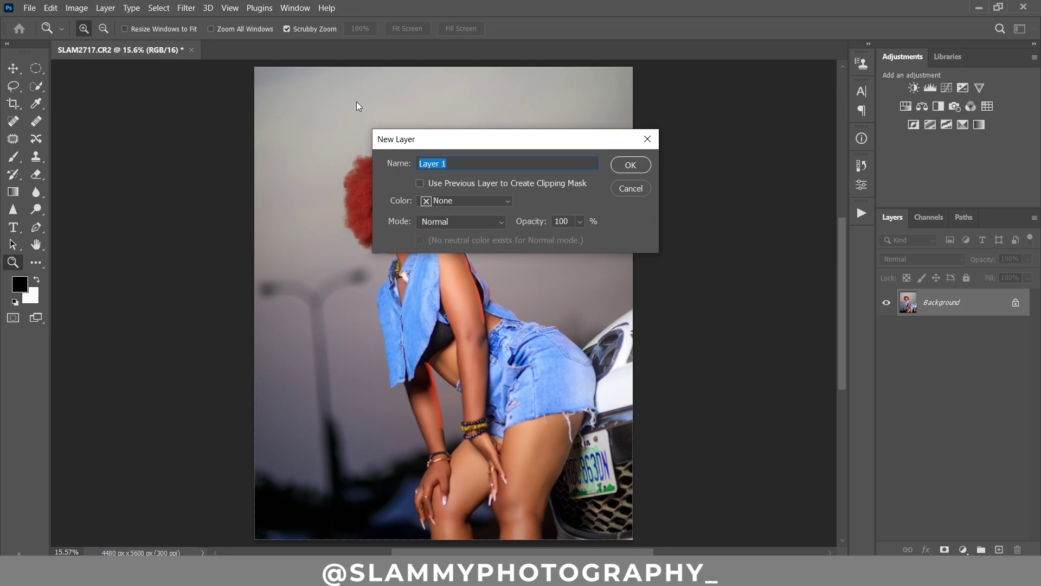
pyautogui.click(453, 223)
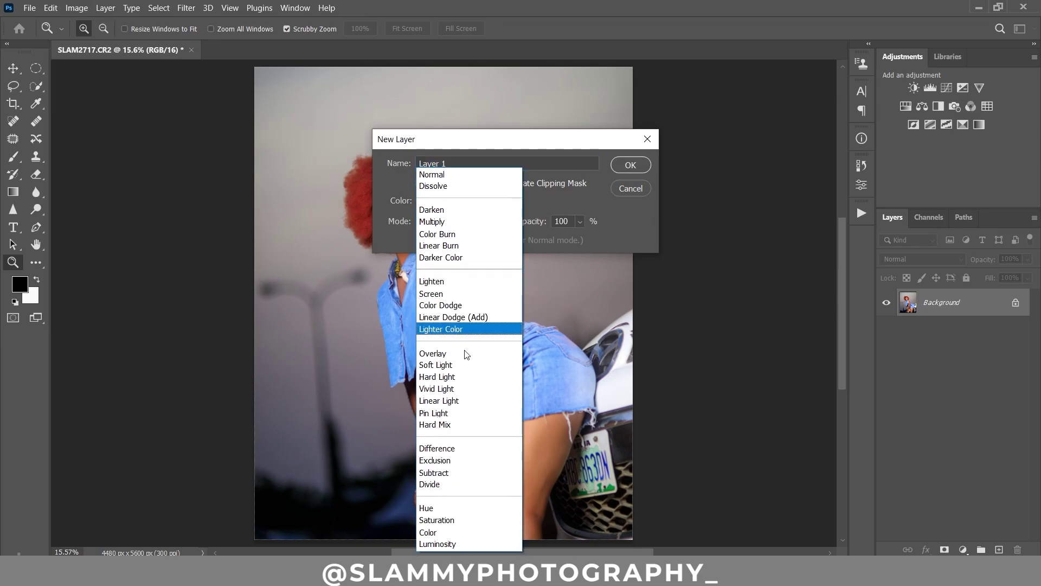
pyautogui.click(473, 357)
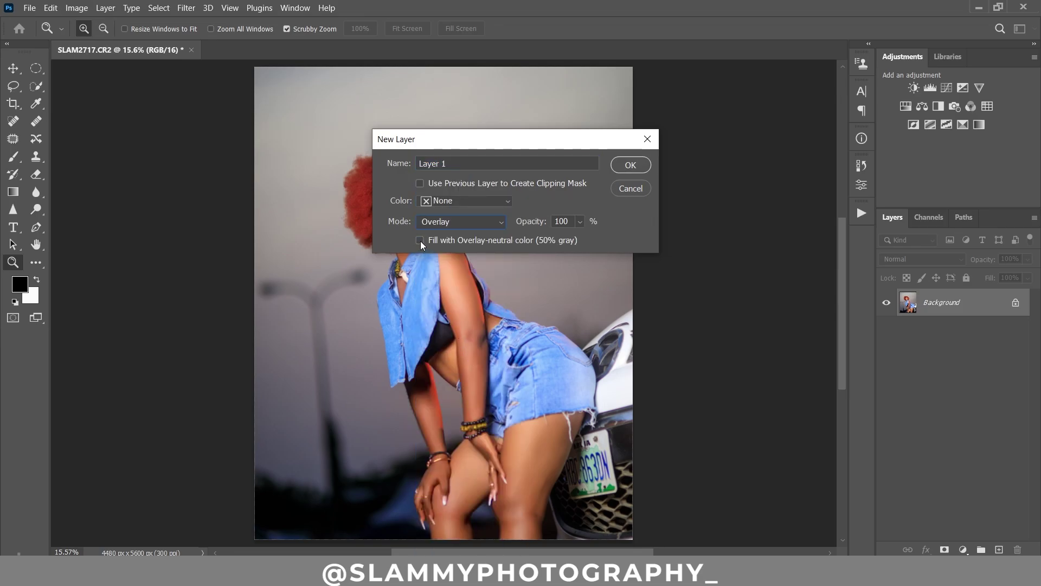
pyautogui.click(633, 164)
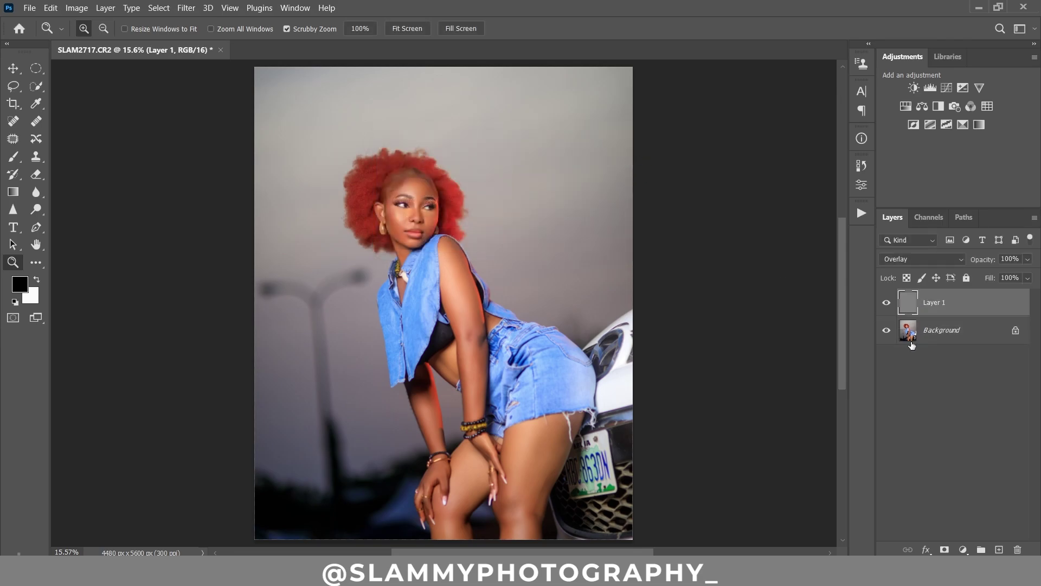
# Duplicate the gray Overlay layer, naming the upper copy "shine" and the lower layer "deep".
pyautogui.moveTo(931, 307); pyautogui.dragTo(998, 549)
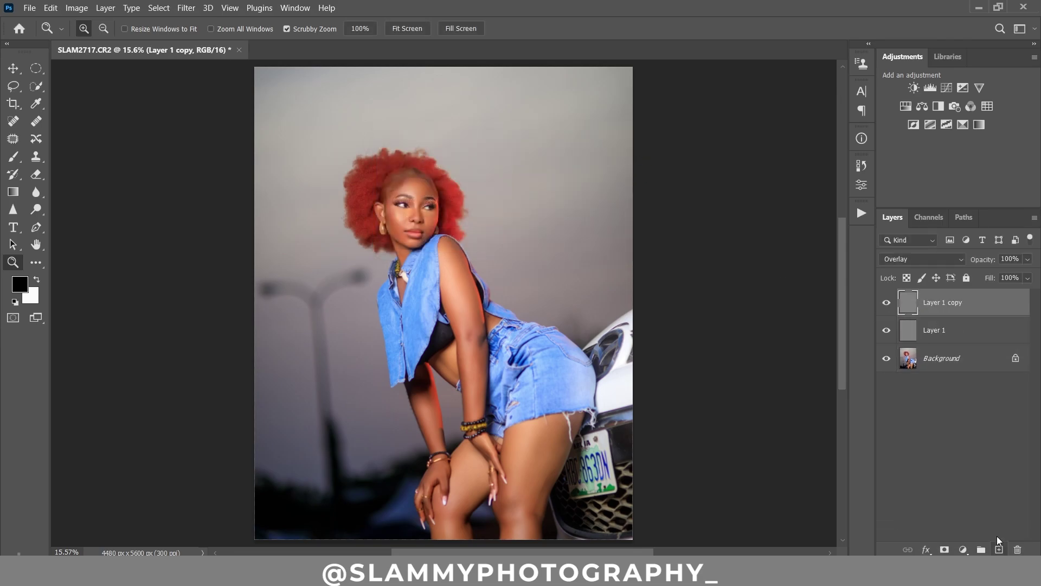
pyautogui.doubleClick(940, 302)
pyautogui.write('shine')
pyautogui.doubleClick(936, 332)
pyautogui.write('deep')
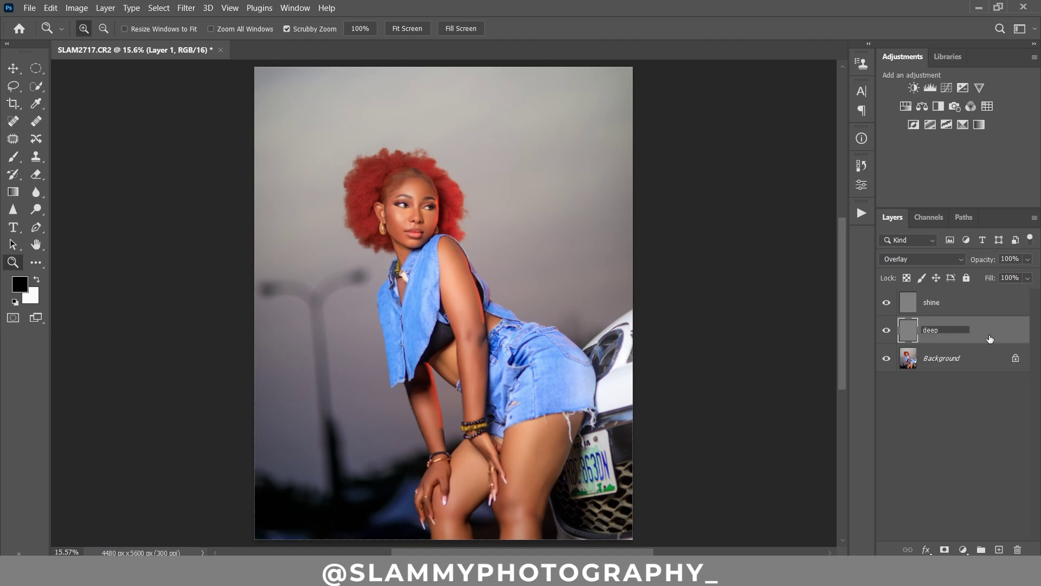
pyautogui.press('Return')
# For the "shine" layer, load the image's bright areas as a selection from the composite RGB channel.
pyautogui.click(941, 307)
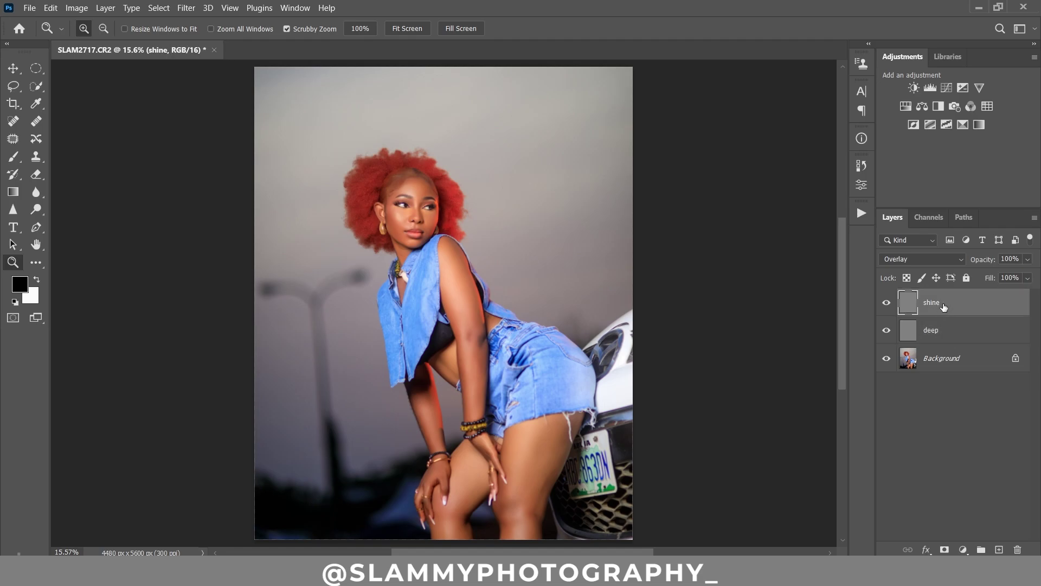
pyautogui.click(917, 218)
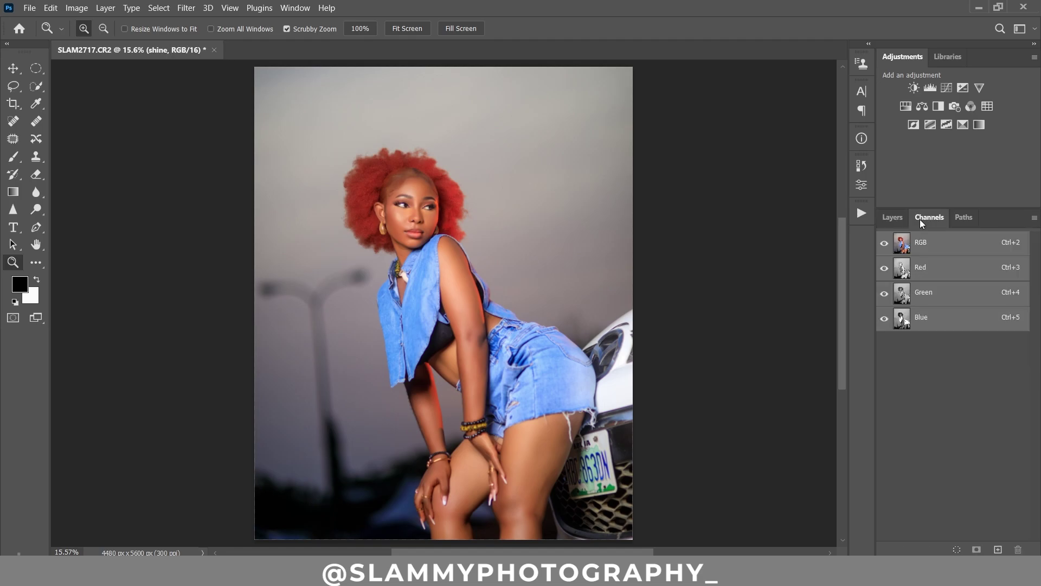
pyautogui.click(956, 550)
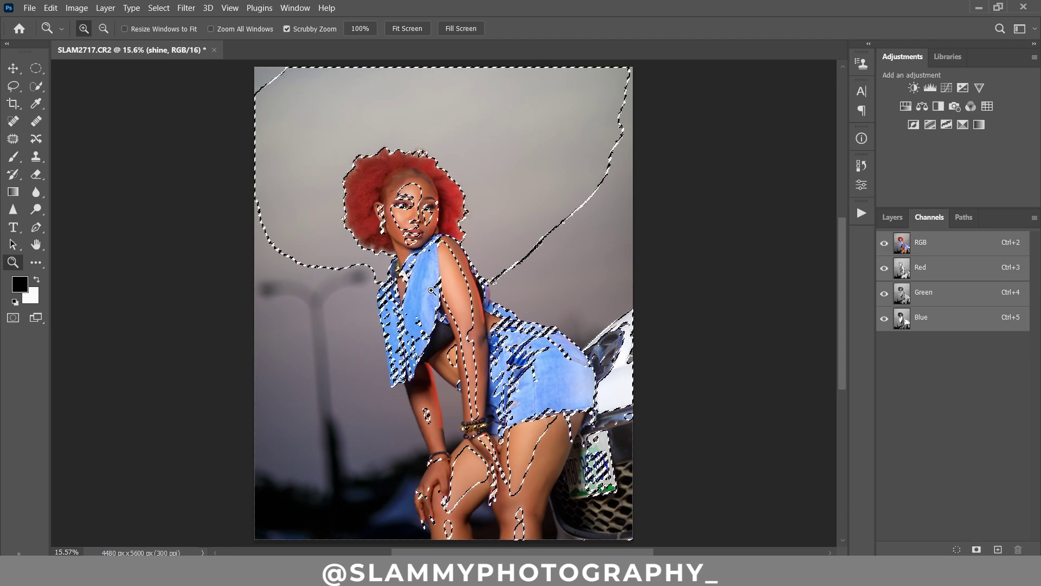
pyautogui.press('F7')
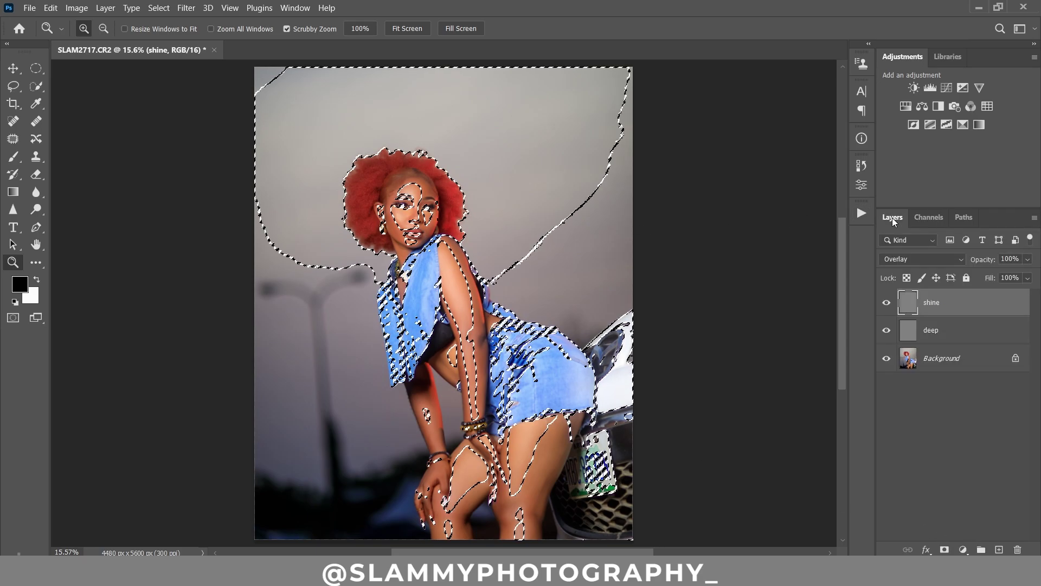
# Paint the selected skin highlights white on the "shine" layer with a size 200 soft brush at 10% flow, and deselect.
pyautogui.press('b')
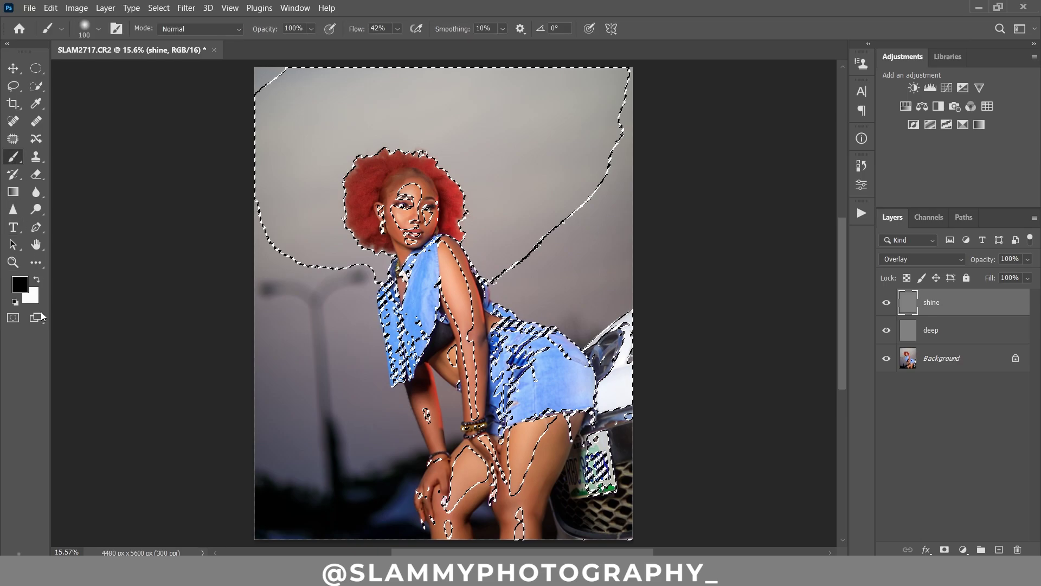
pyautogui.press('x')
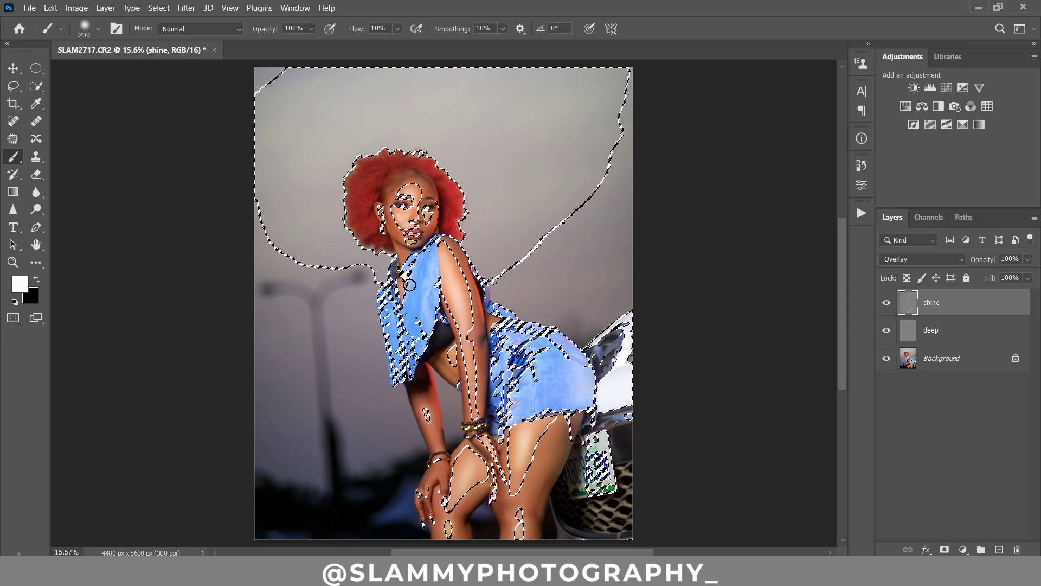
pyautogui.click(156, 8)
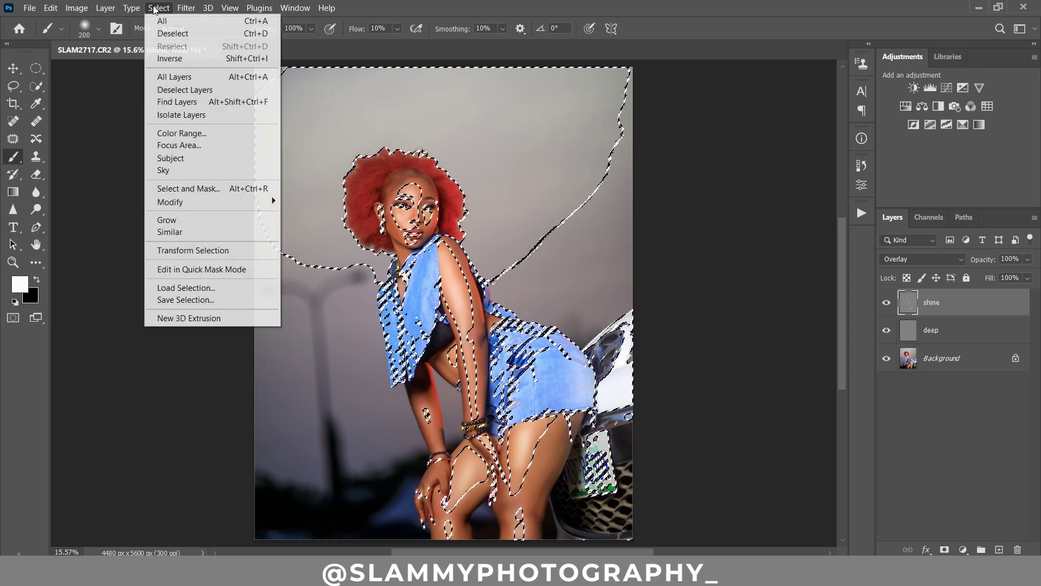
pyautogui.click(172, 33)
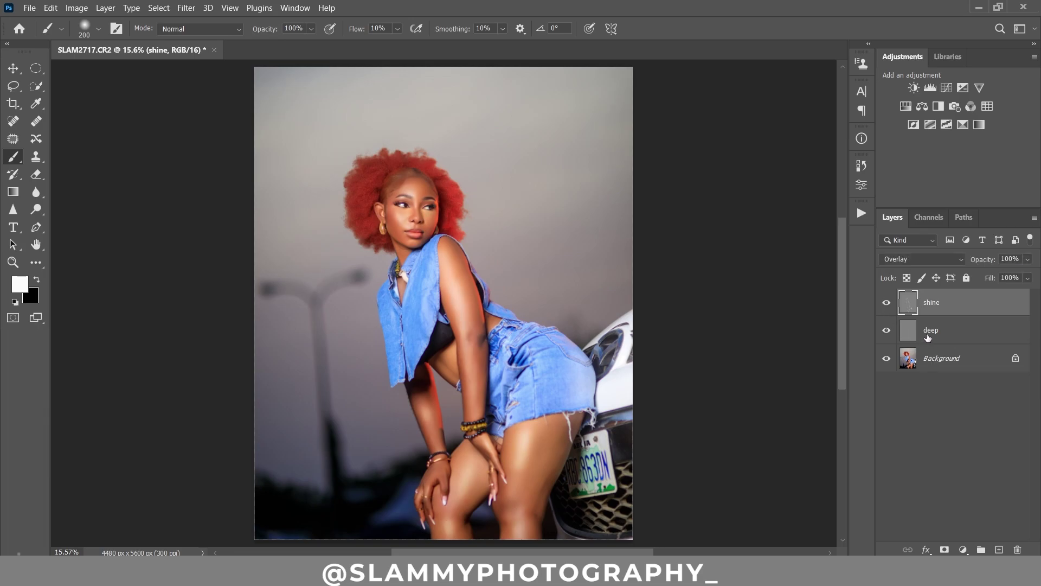
# For the "deep" layer, load the RGB channel's bright areas as a selection and invert it to target the shadows.
pyautogui.click(910, 335)
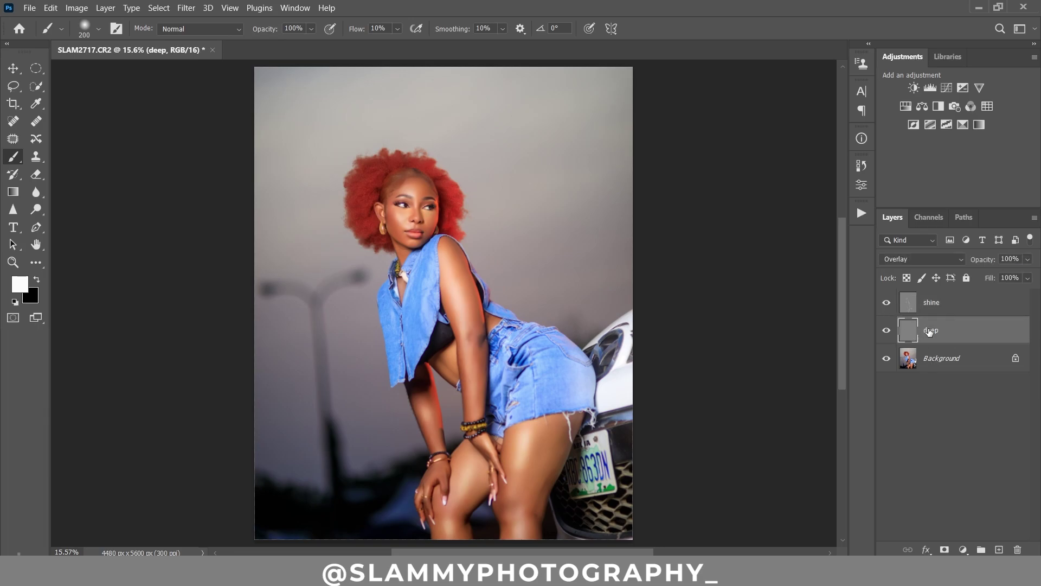
pyautogui.click(919, 226)
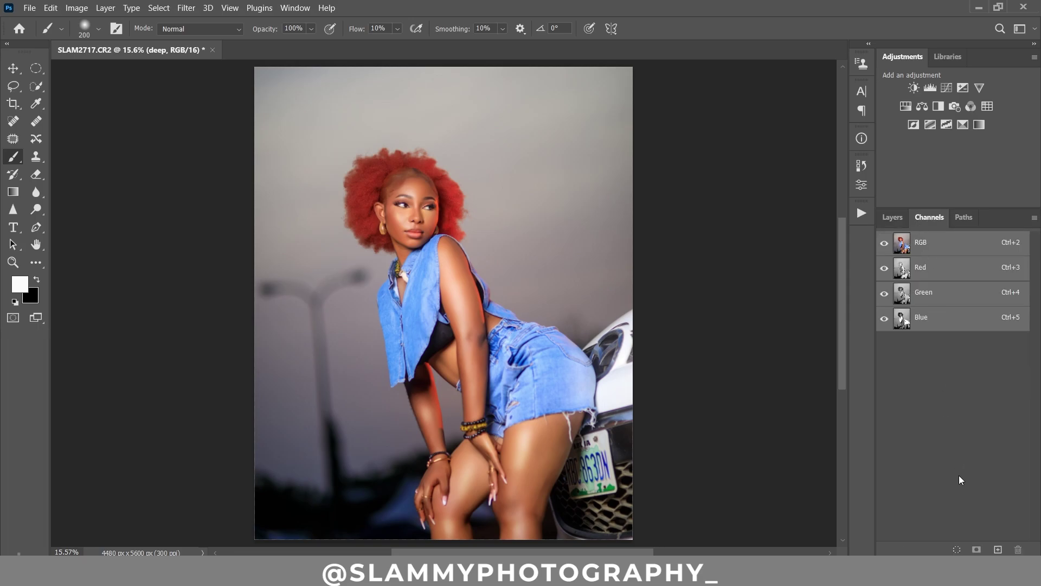
pyautogui.click(958, 549)
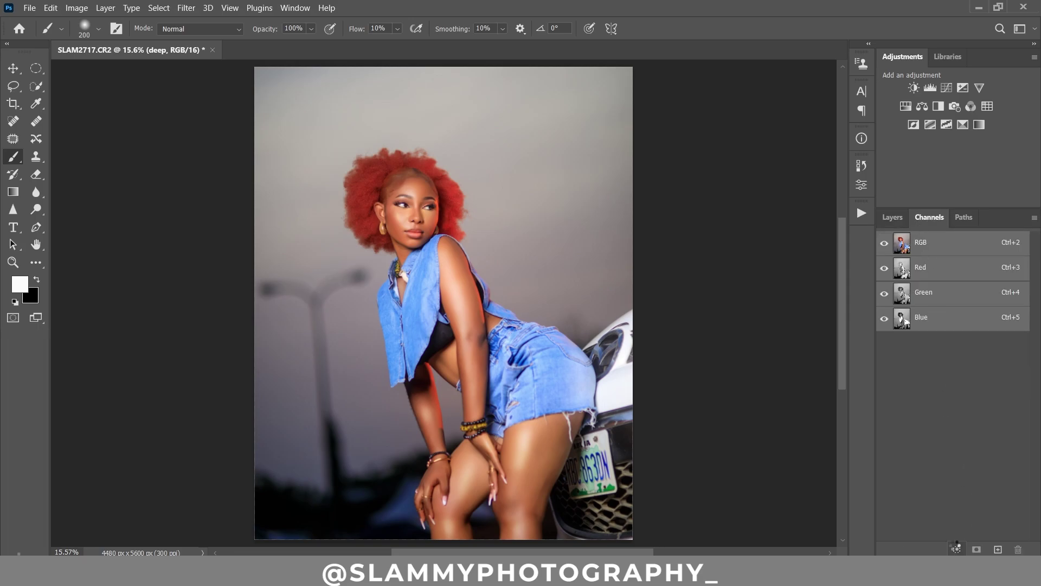
pyautogui.click(894, 222)
pyautogui.click(159, 8)
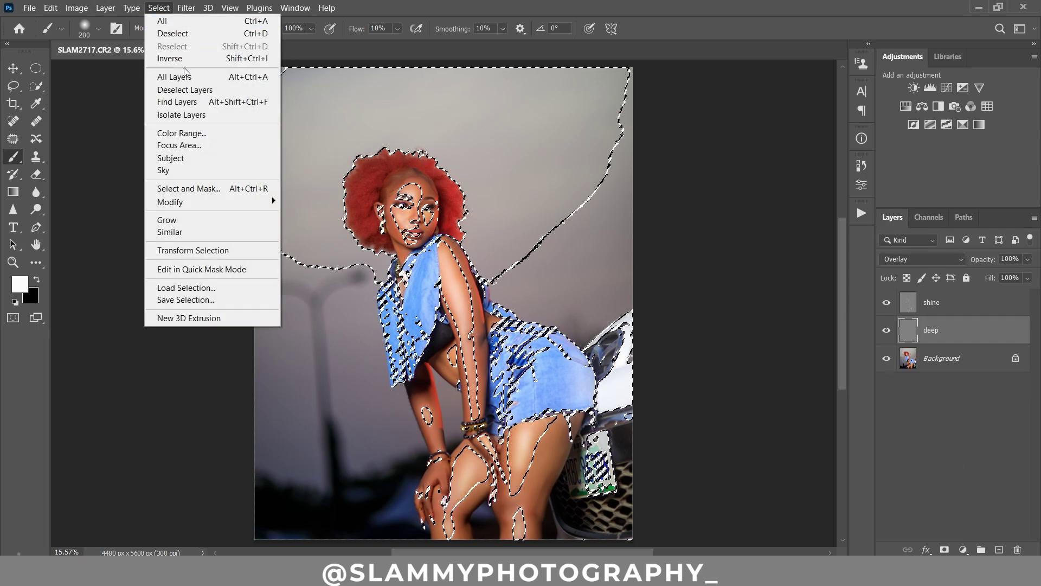
pyautogui.click(190, 66)
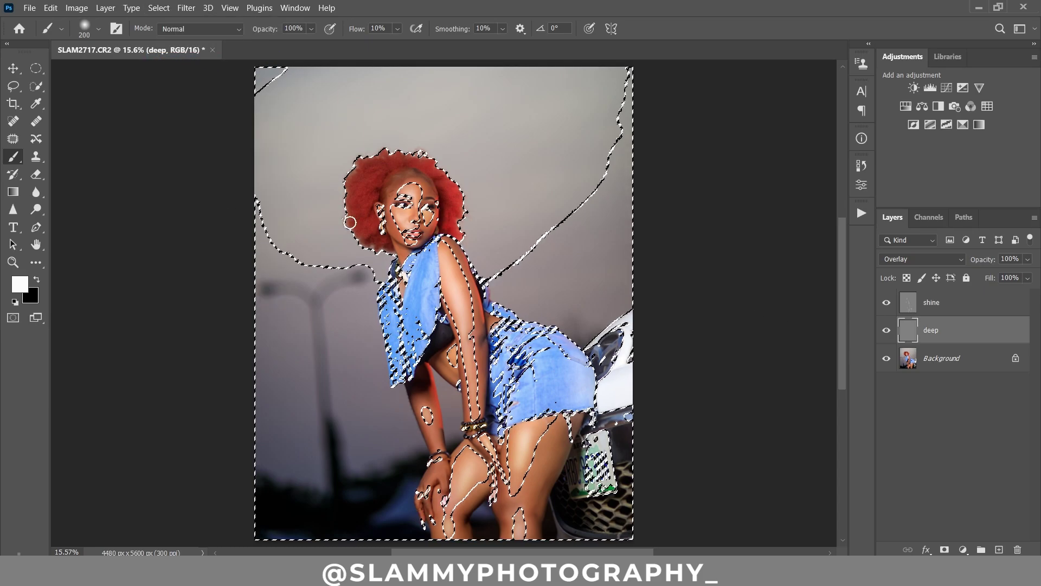
# Paint the selected skin shadows black on the "deep" layer at 10% flow, deselect, and compare the layer's effect.
pyautogui.click(37, 279)
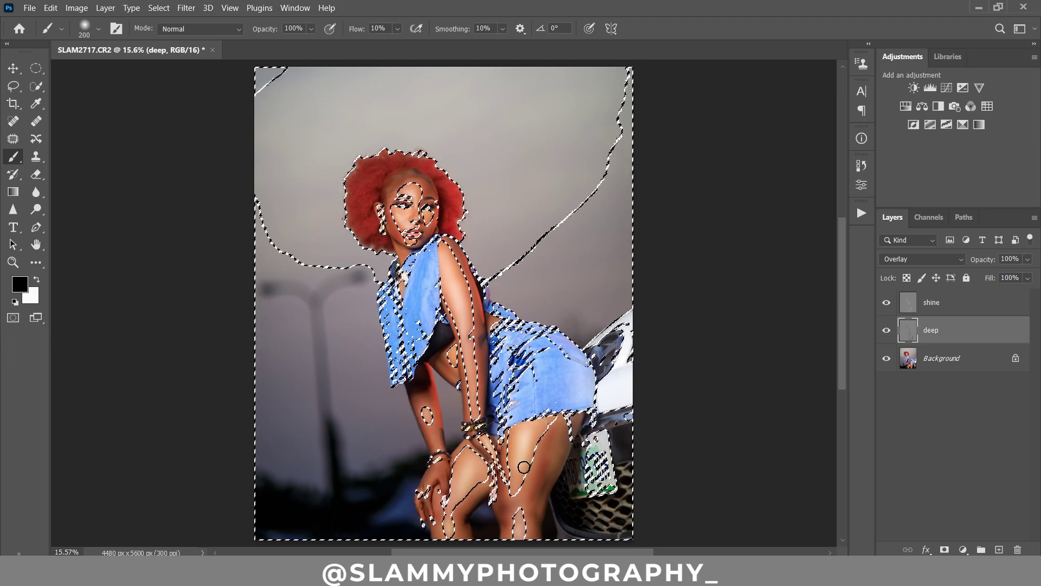
pyautogui.click(159, 8)
pyautogui.click(176, 34)
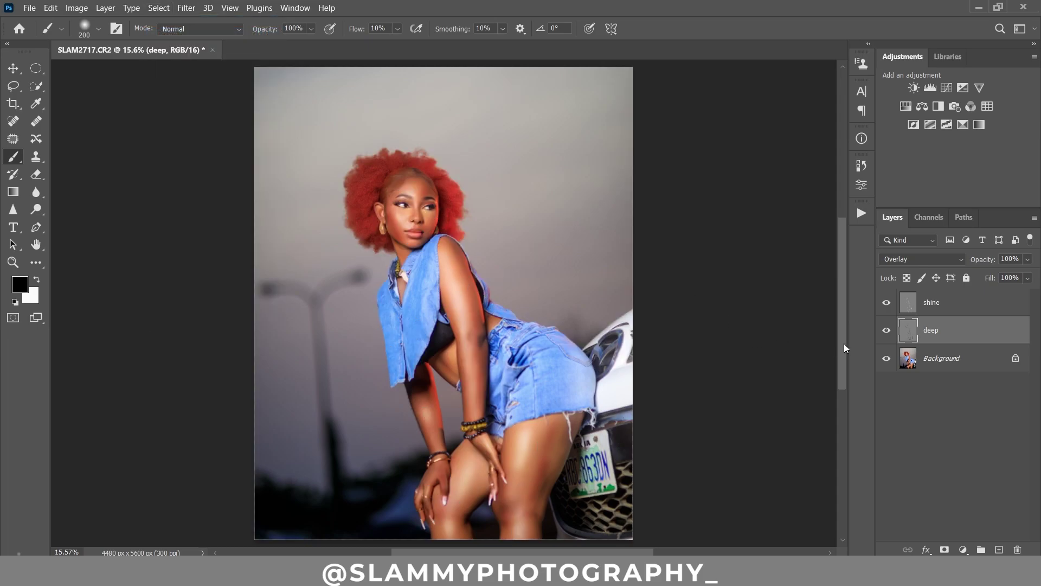
pyautogui.click(887, 332)
pyautogui.click(887, 332)
# Group the "shine" and "deep" layers into a new group named "pop".
pyautogui.keyDown('shift'); pyautogui.click(937, 309); pyautogui.keyUp('shift')
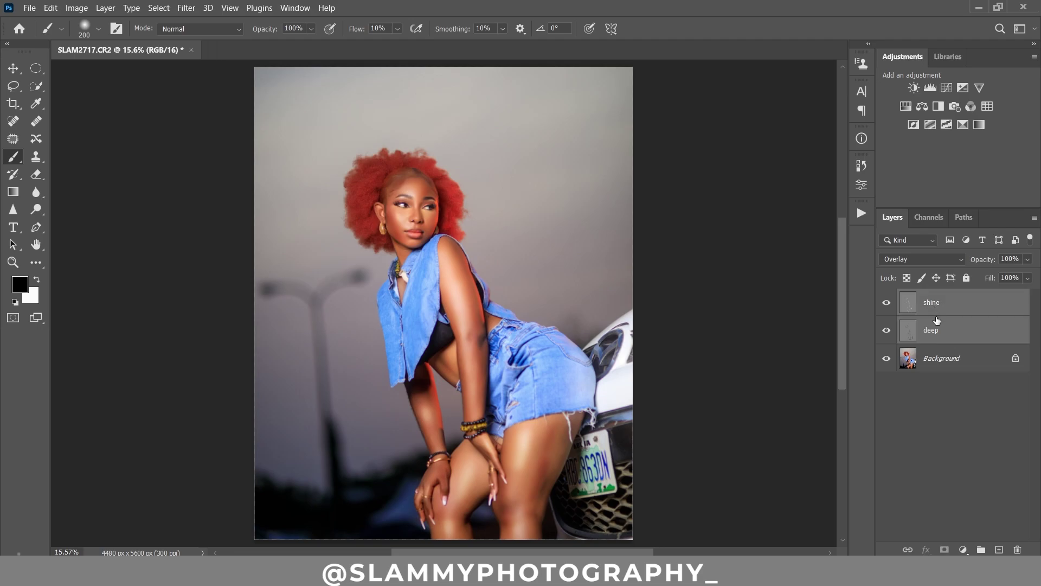
pyautogui.moveTo(941, 316); pyautogui.dragTo(949, 347)
pyautogui.click(950, 336)
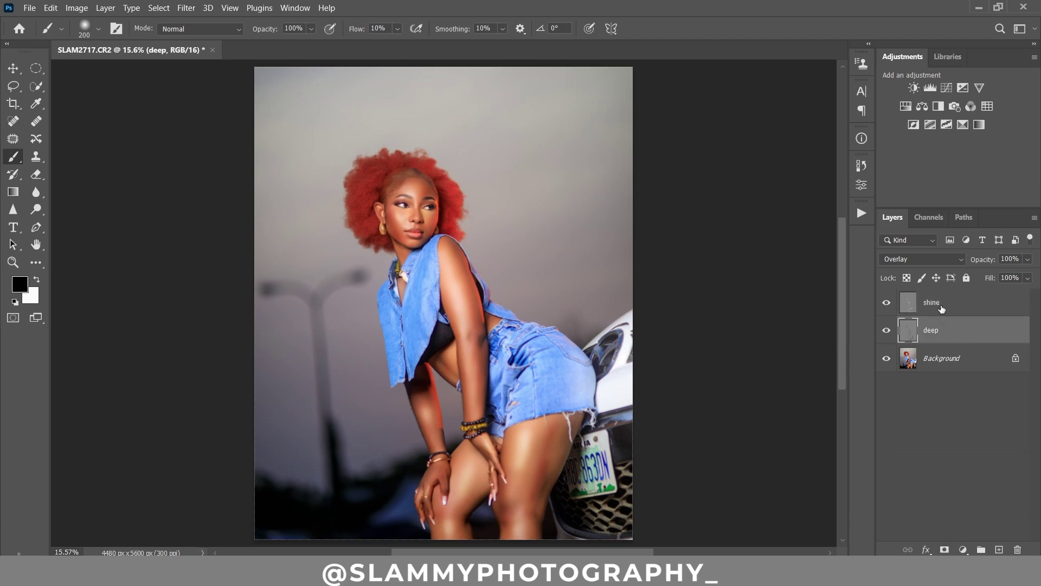
pyautogui.keyDown('ctrl'); pyautogui.click(942, 307); pyautogui.keyUp('ctrl')
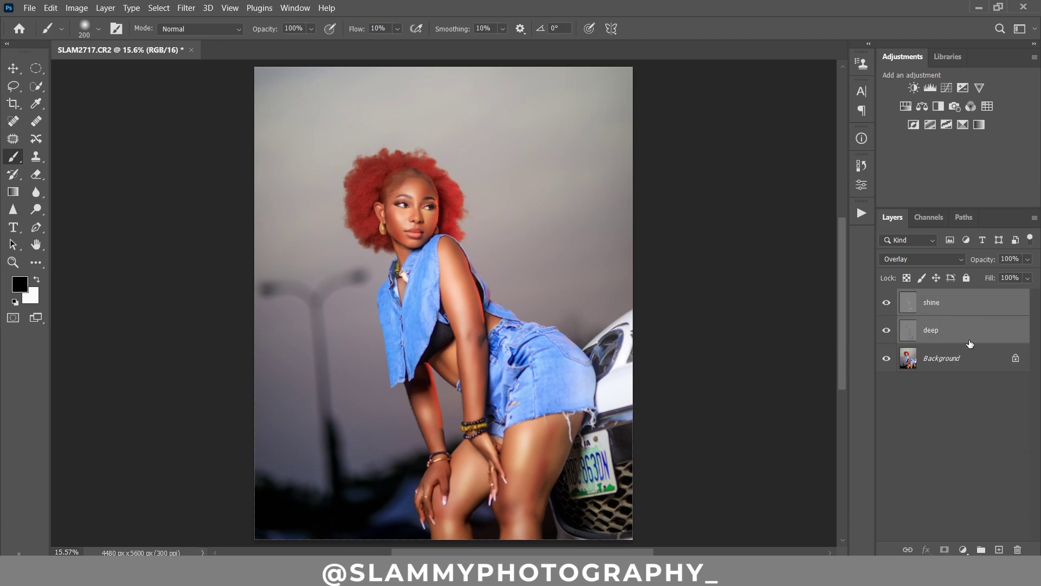
pyautogui.rightClick(954, 307)
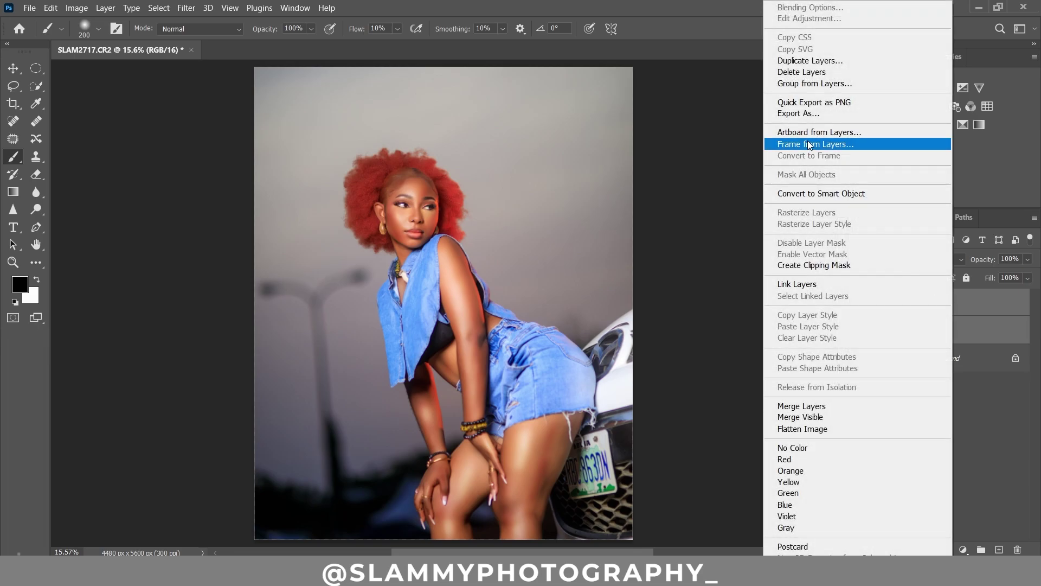
pyautogui.click(803, 84)
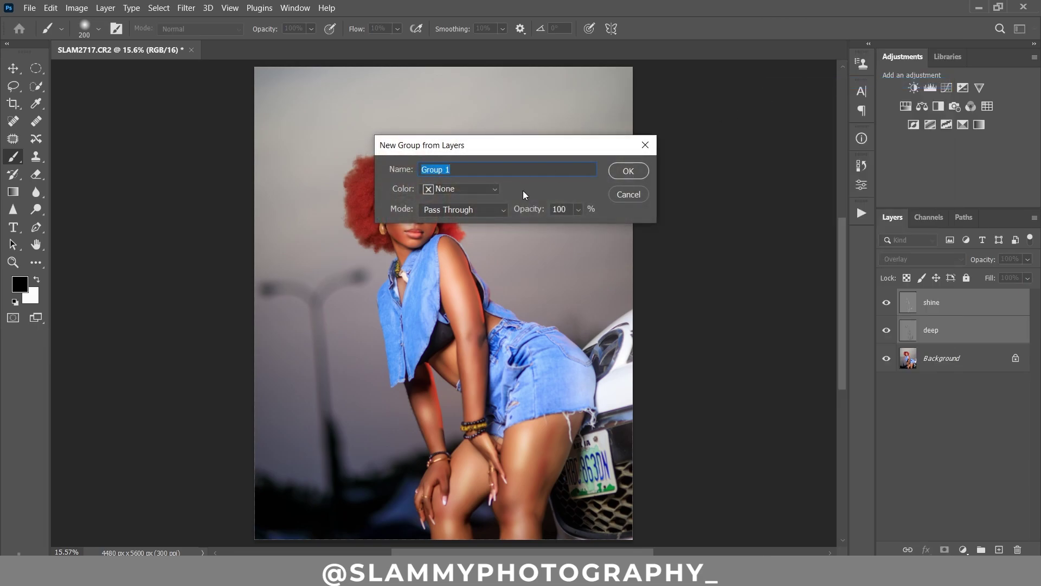
pyautogui.write('pop')
pyautogui.click(621, 172)
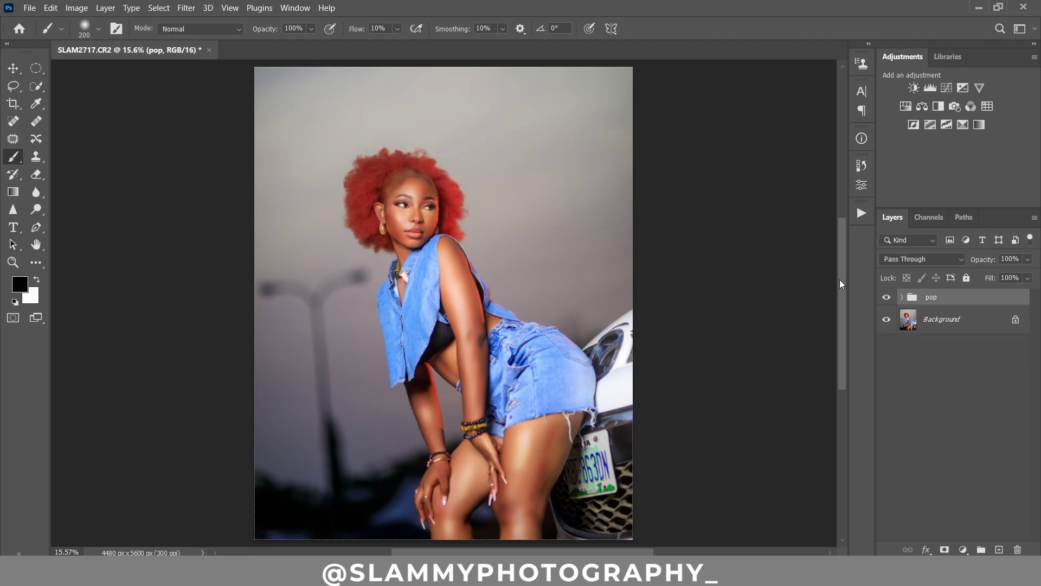
# Compare the face up close with and without the "pop" group.
pyautogui.click(12, 263)
pyautogui.moveTo(416, 191); pyautogui.dragTo(460, 270)
pyautogui.click(886, 297)
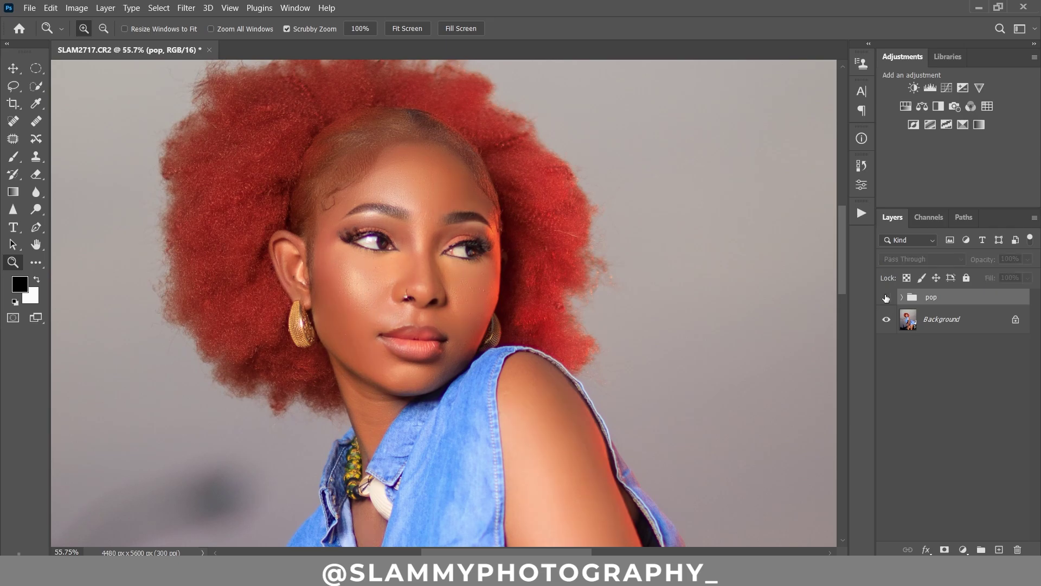
pyautogui.click(886, 297)
pyautogui.moveTo(416, 239); pyautogui.dragTo(440, 241)
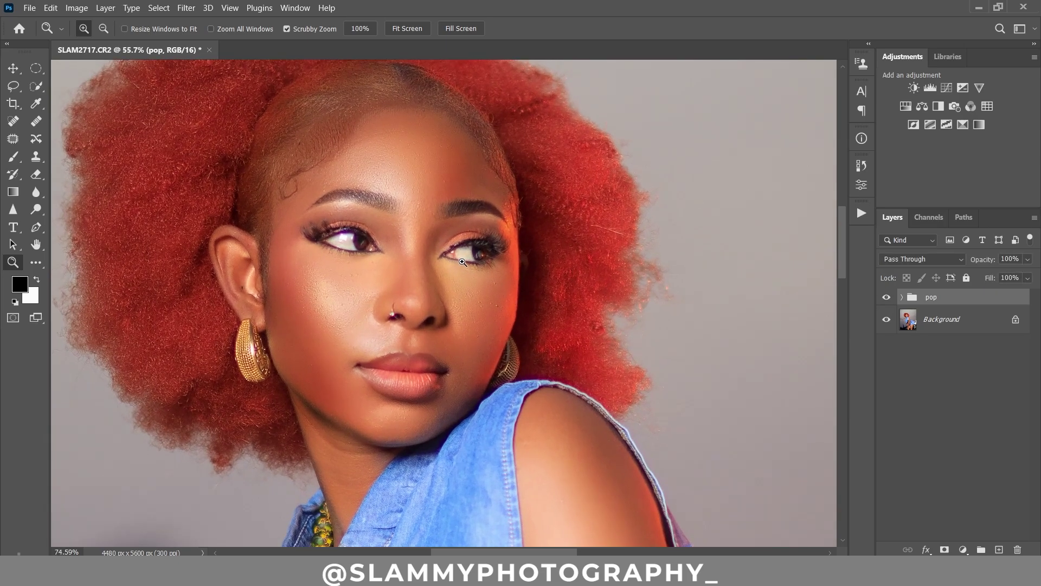
pyautogui.click(886, 297)
pyautogui.click(886, 297)
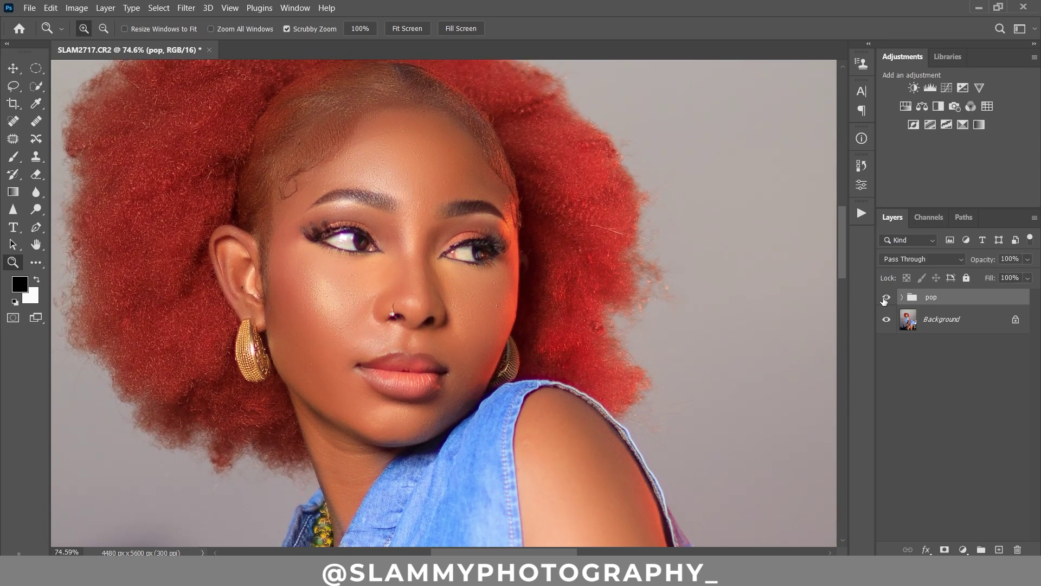
pyautogui.click(230, 8)
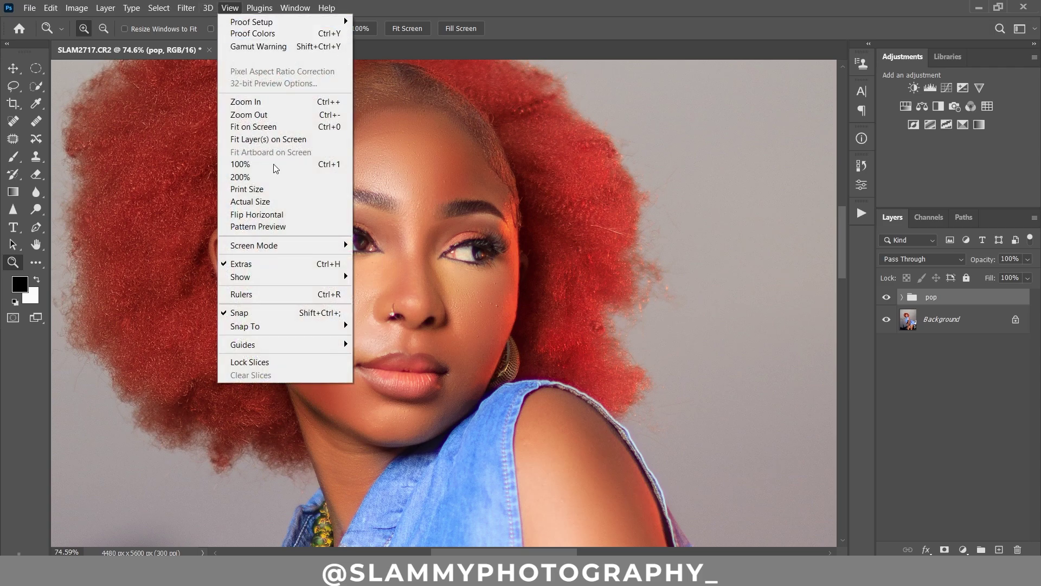
pyautogui.click(886, 297)
pyautogui.click(886, 298)
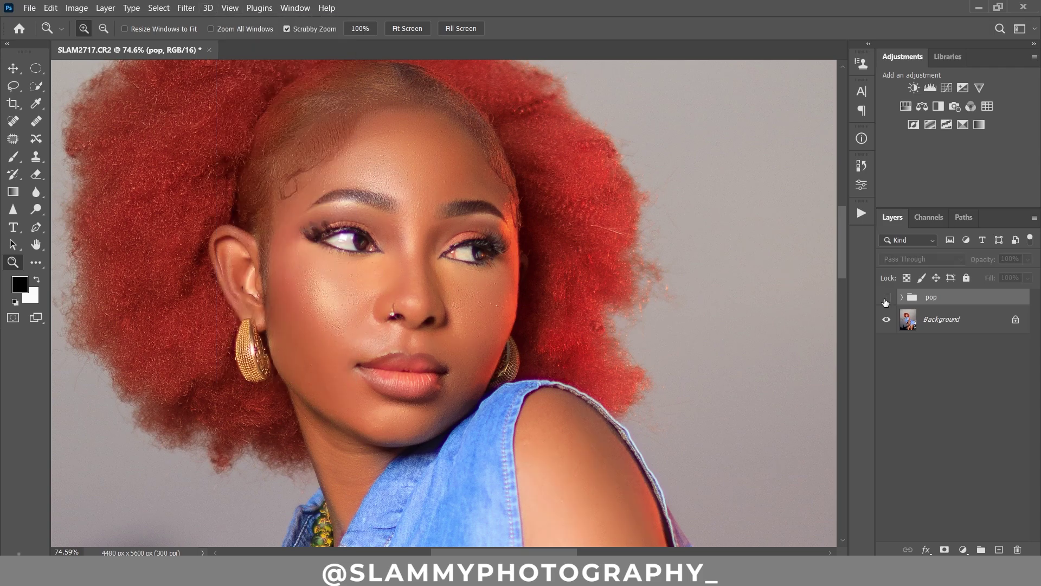
pyautogui.click(886, 298)
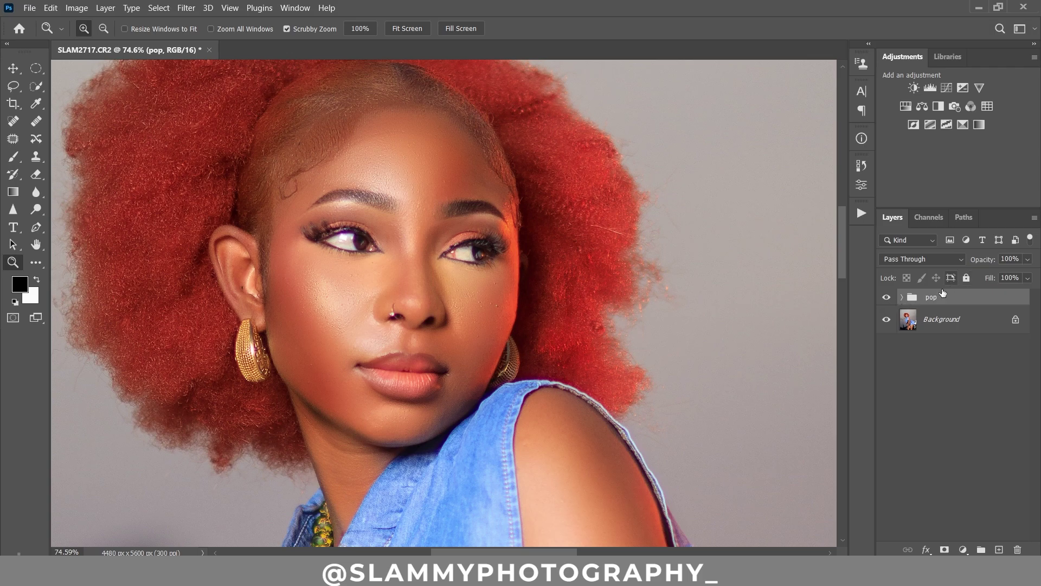
# Set the "pop" group's opacity to 92% and compare its effect on the face.
pyautogui.click(902, 297)
pyautogui.click(943, 346)
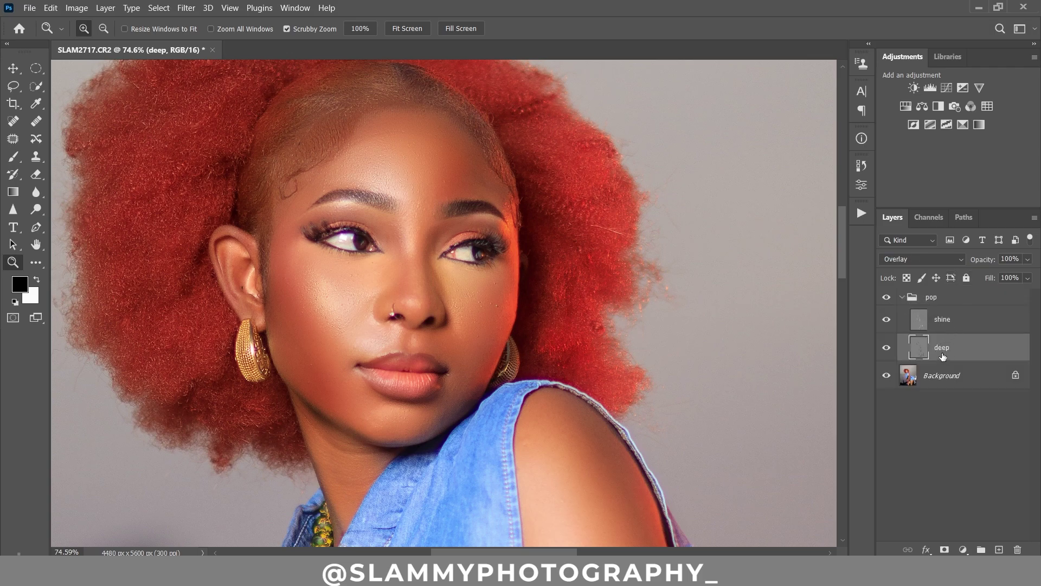
pyautogui.moveTo(982, 264); pyautogui.dragTo(966, 266)
pyautogui.click(901, 297)
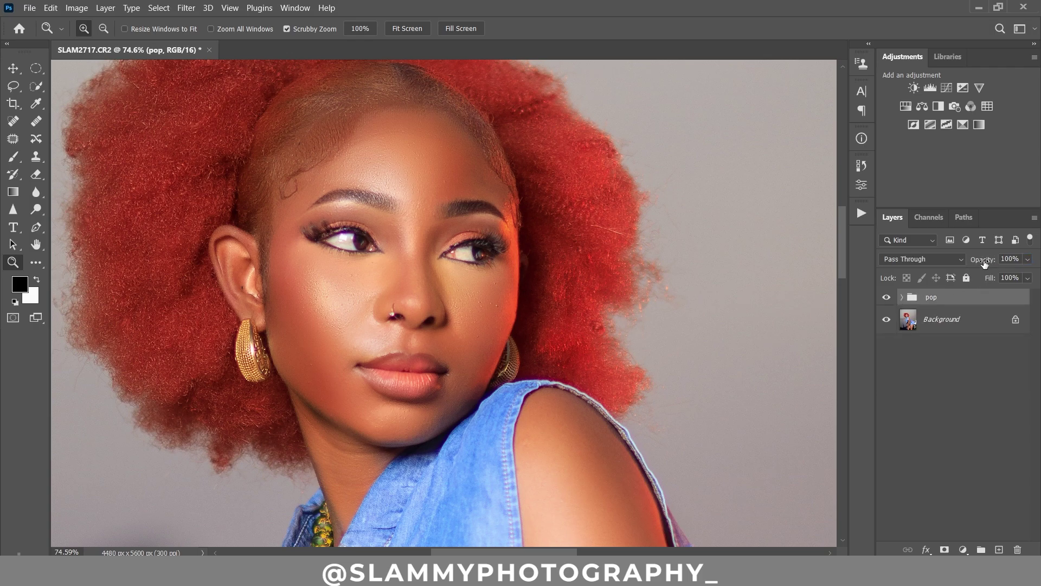
pyautogui.click(886, 297)
pyautogui.click(886, 297)
# Compare the whole figure, and the torso and legs up close, with and without the "pop" group.
pyautogui.click(230, 8)
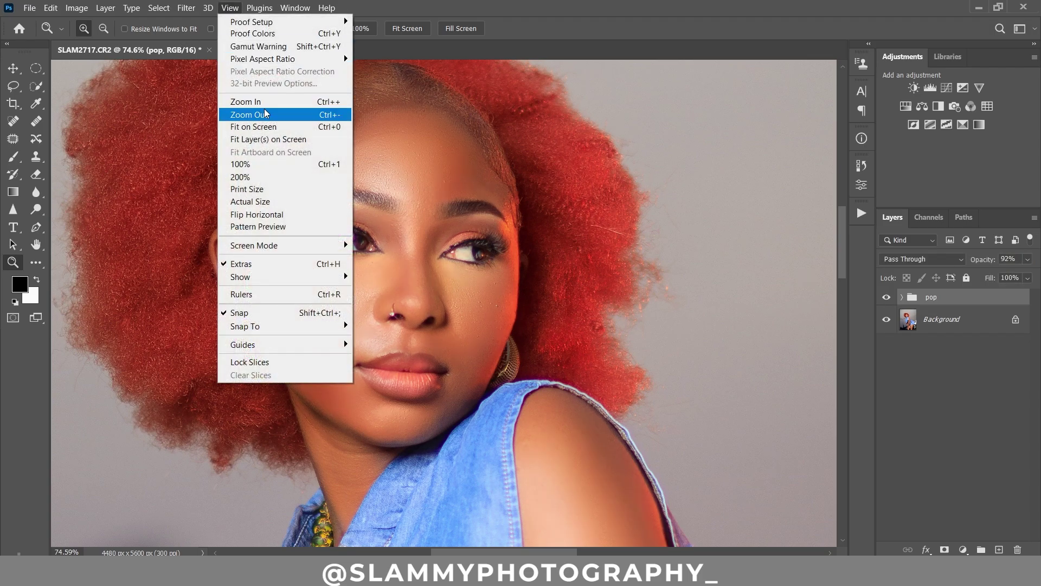
pyautogui.click(271, 123)
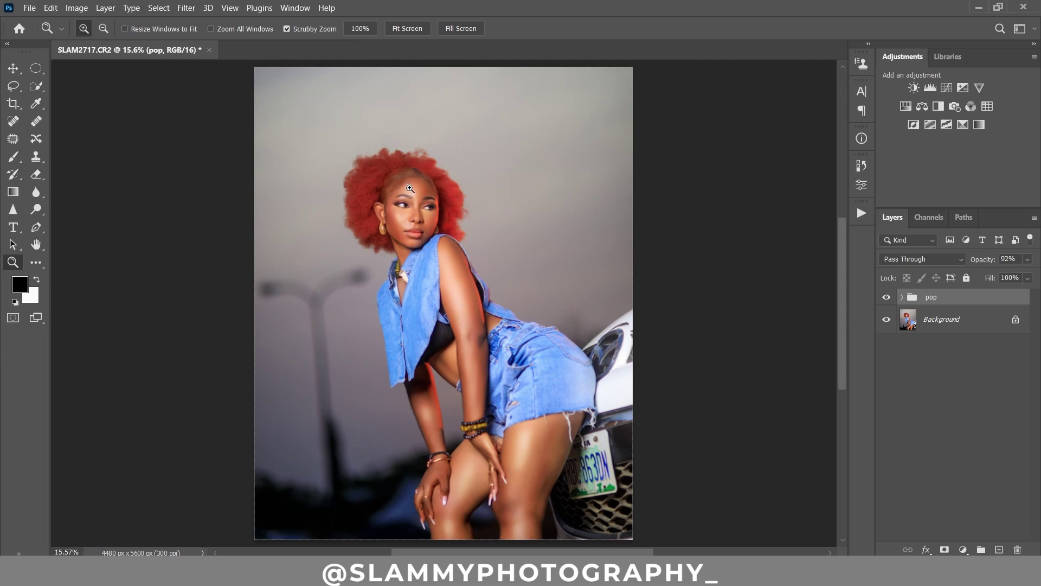
pyautogui.click(886, 298)
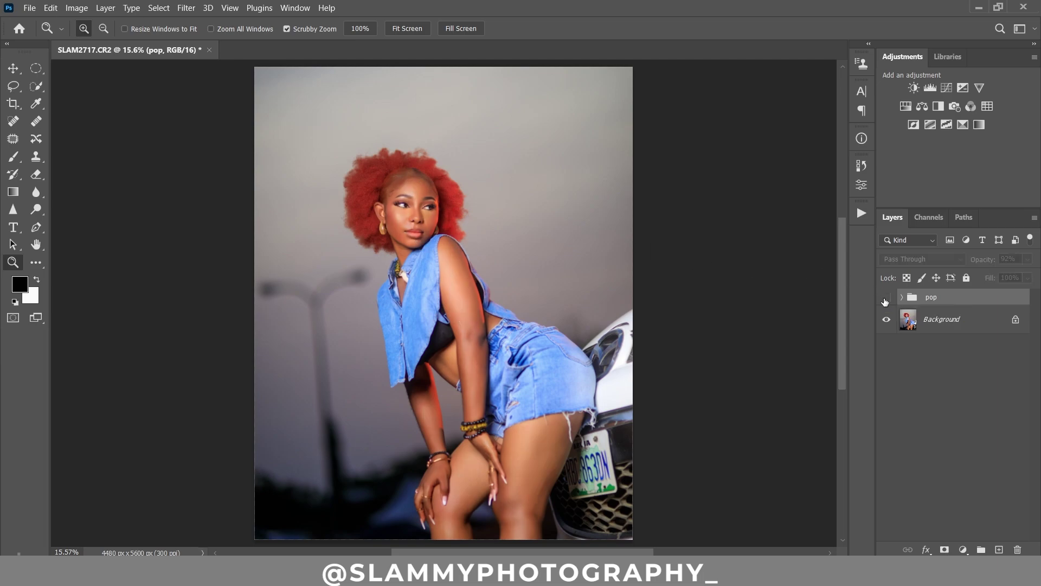
pyautogui.click(886, 298)
pyautogui.moveTo(455, 303); pyautogui.dragTo(849, 331)
pyautogui.click(885, 297)
pyautogui.click(885, 297)
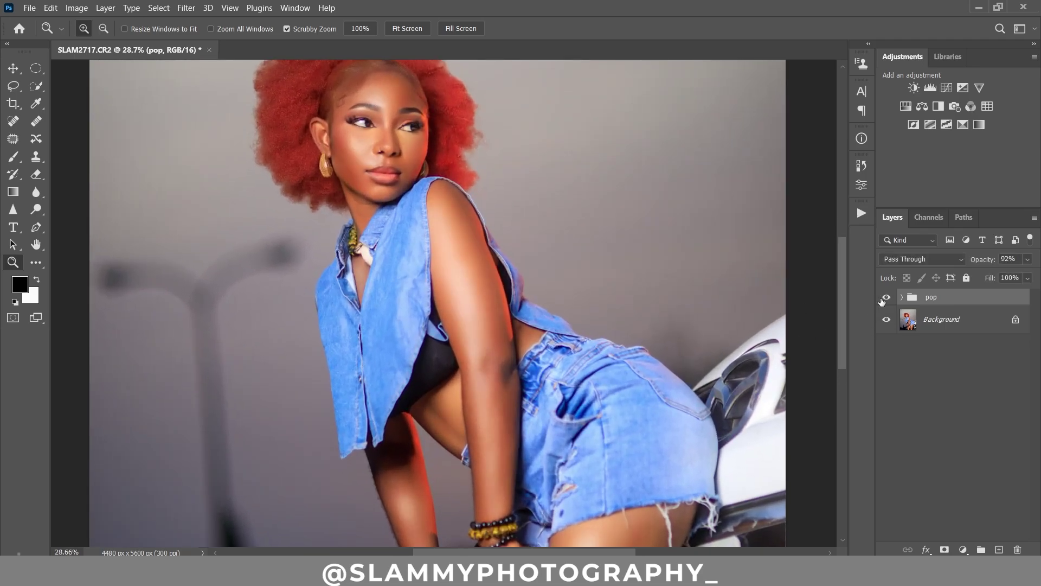
pyautogui.scroll(-3, 644, 450)
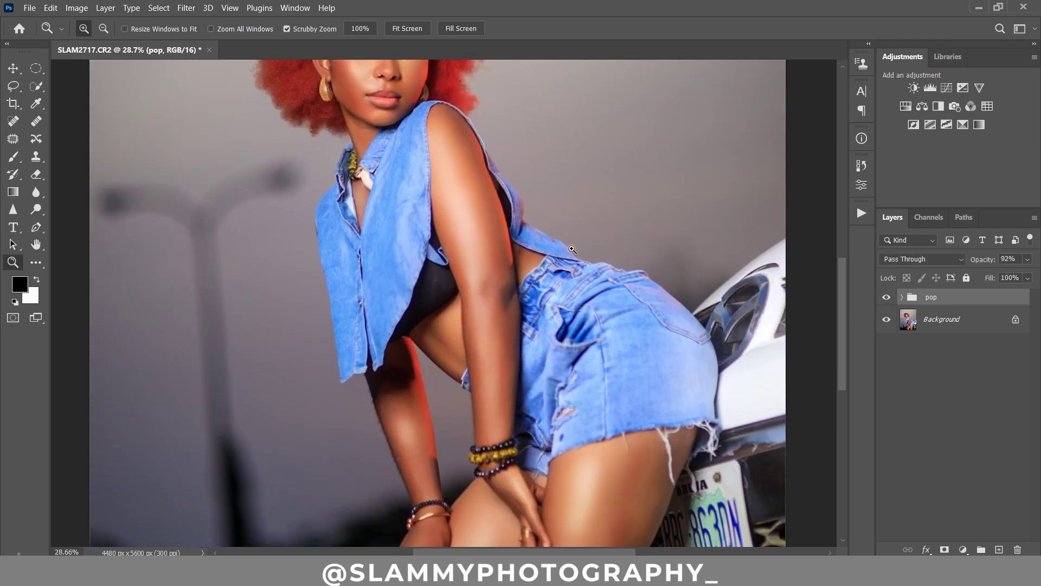
pyautogui.click(221, 8)
pyautogui.click(271, 128)
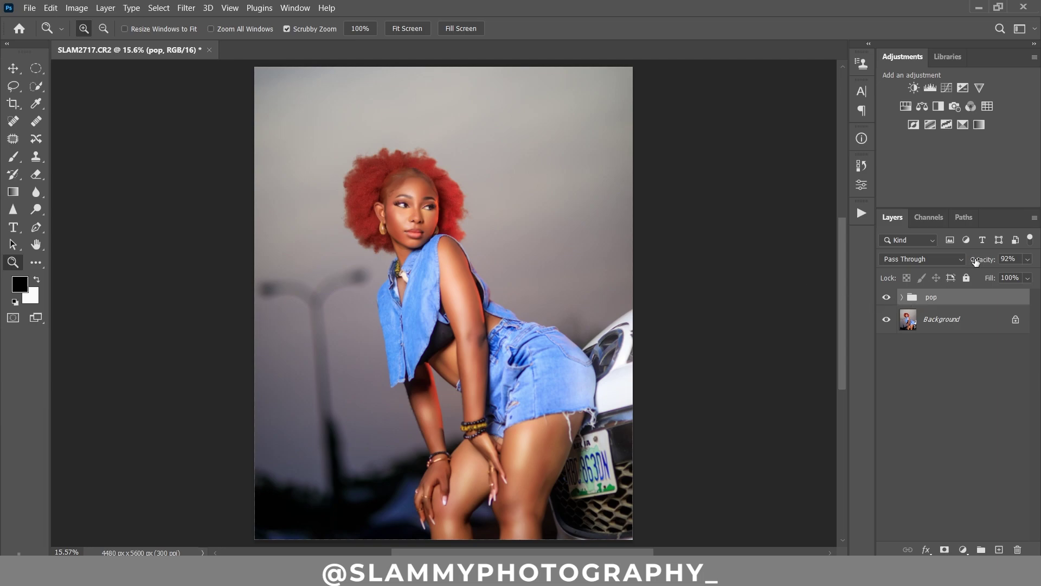
# Set the "pop" group's opacity to 73% and add a Channel Mixer adjustment layer above it.
pyautogui.moveTo(969, 265); pyautogui.dragTo(968, 266)
pyautogui.click(964, 551)
pyautogui.click(961, 466)
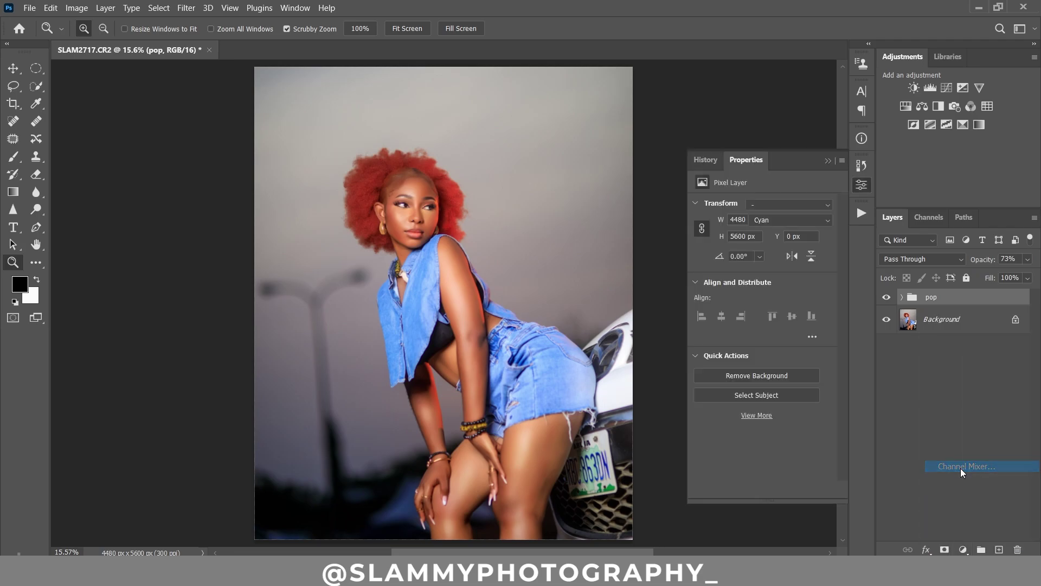
# In the Channel Mixer's Green output channel, set Green to 0% and Blue to 100%.
pyautogui.click(778, 221)
pyautogui.click(778, 234)
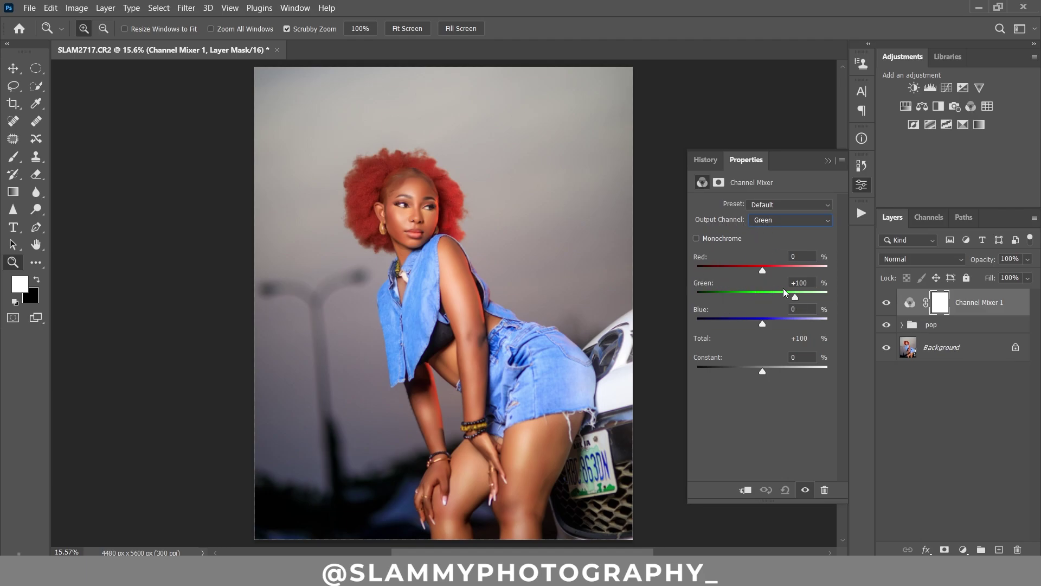
pyautogui.click(816, 283)
pyautogui.moveTo(814, 283); pyautogui.dragTo(788, 286)
pyautogui.write('0')
pyautogui.press('Tab')
pyautogui.write('100')
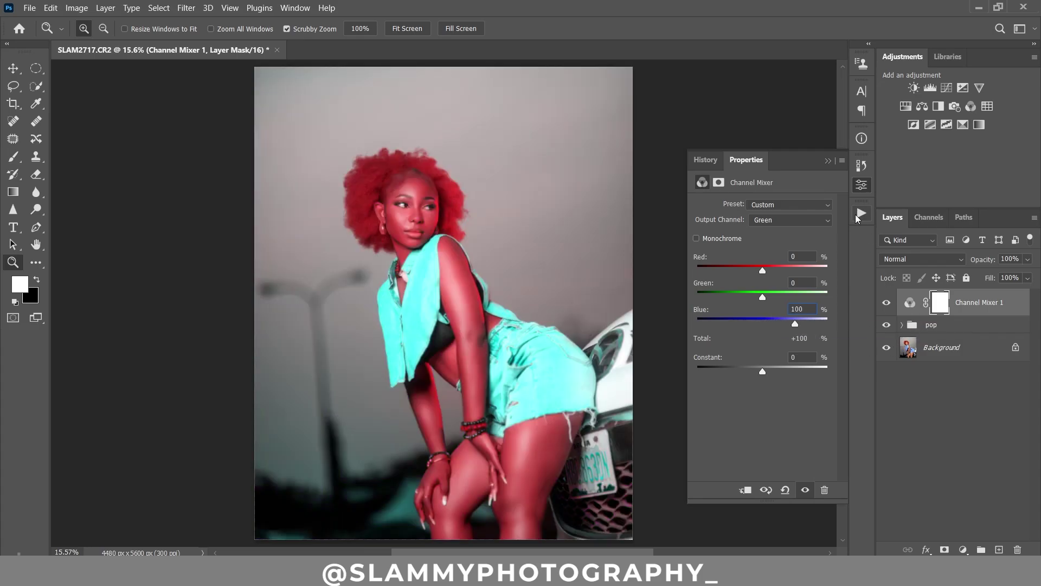
pyautogui.click(828, 160)
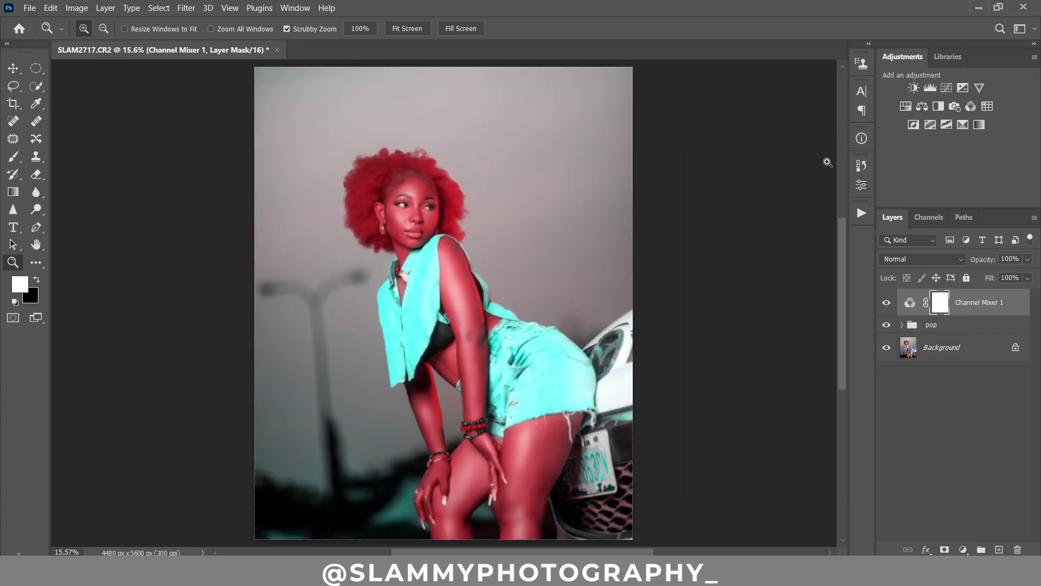
# Add a Hue/Saturation adjustment layer, sample the arm's skin tone, and set the Reds to Hue +20 and Saturation -10.
pyautogui.click(962, 549)
pyautogui.click(968, 420)
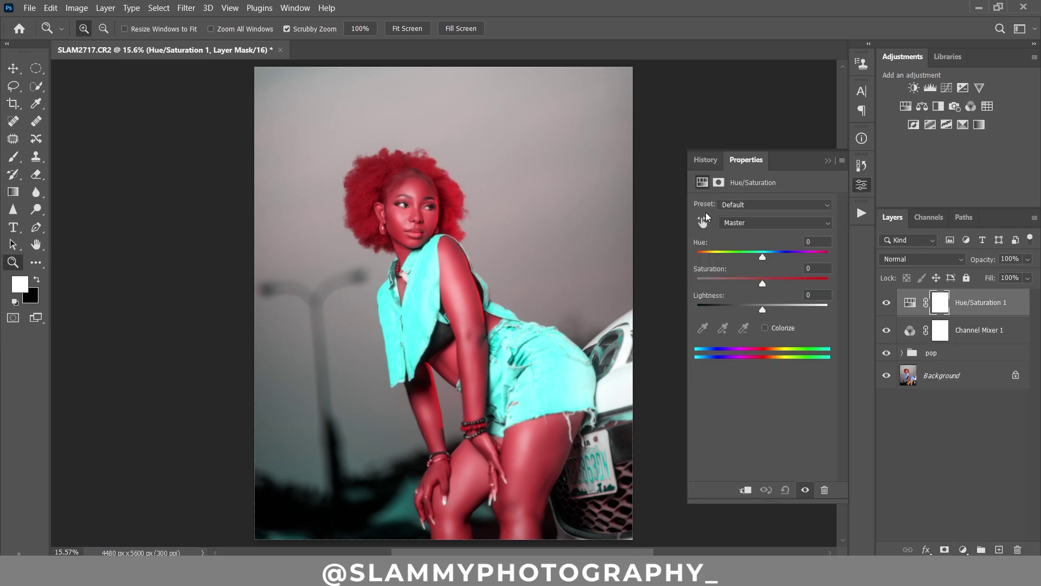
pyautogui.click(702, 223)
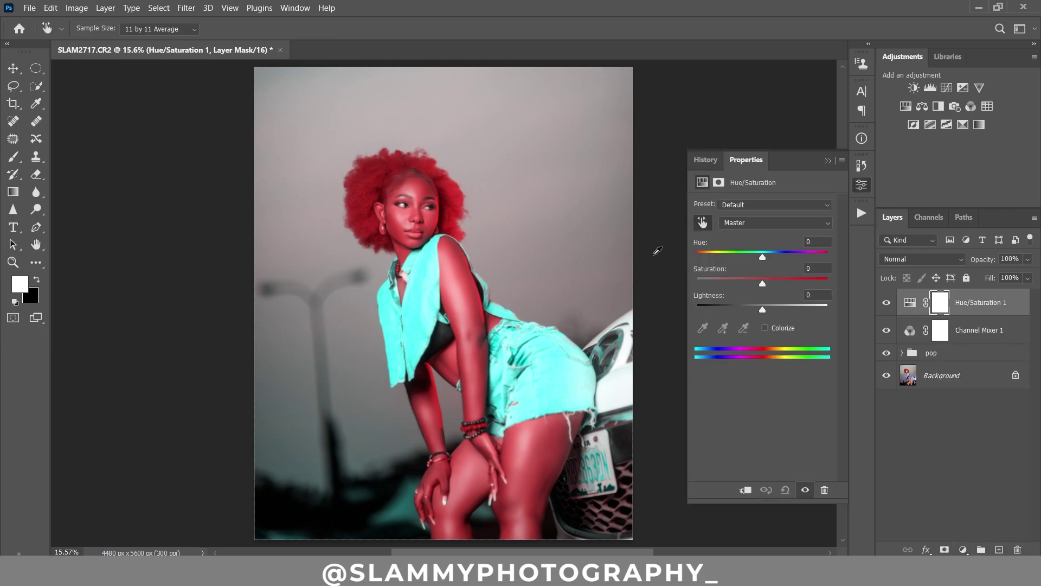
pyautogui.click(464, 304)
pyautogui.moveTo(762, 256); pyautogui.dragTo(756, 284)
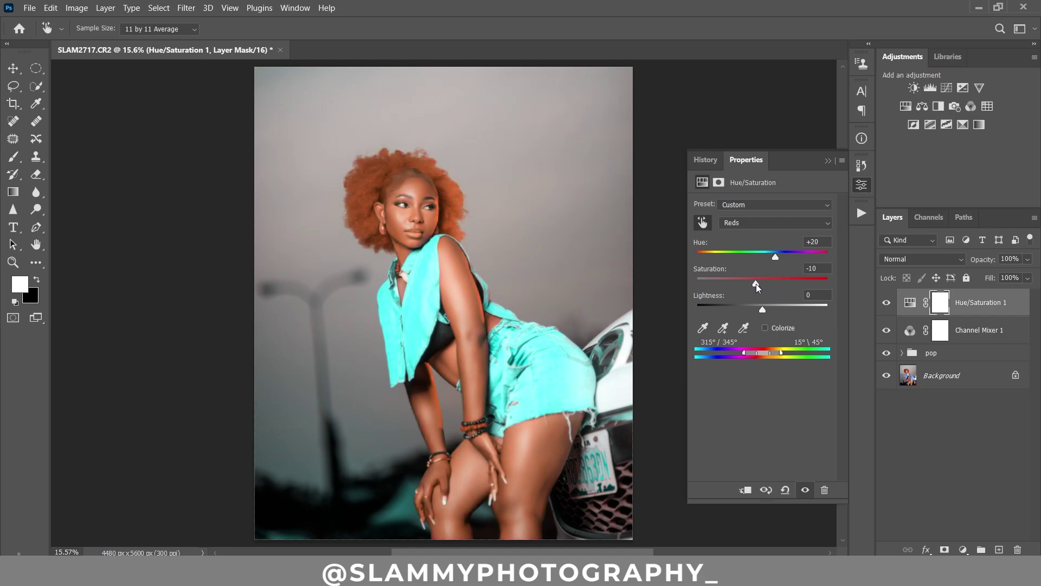
# Group the Channel Mixer and Hue/Saturation layers and set the group's opacity to 30%.
pyautogui.moveTo(980, 264); pyautogui.dragTo(973, 259)
pyautogui.click(972, 333)
pyautogui.keyDown('shift'); pyautogui.click(957, 307); pyautogui.keyUp('shift')
pyautogui.moveTo(974, 310); pyautogui.dragTo(981, 549)
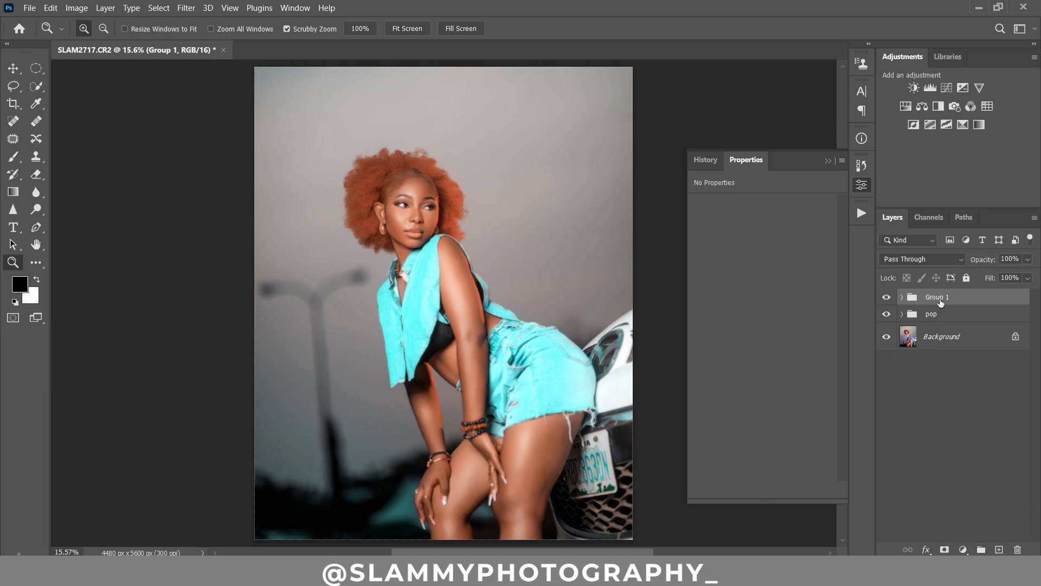
pyautogui.moveTo(990, 262); pyautogui.dragTo(970, 265)
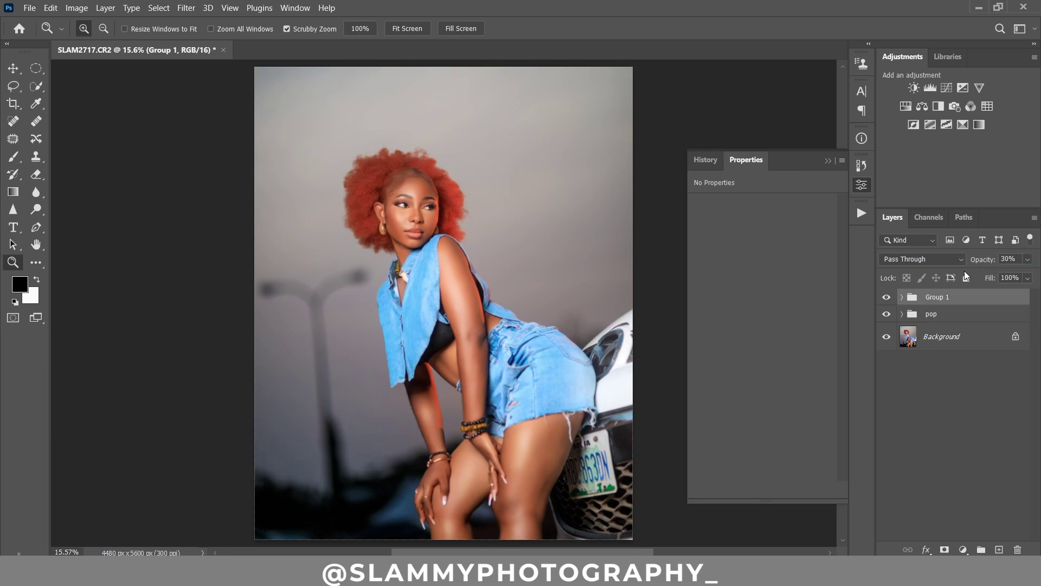
# Compare the portrait with and without the color adjustment group and inspect the face and upper body up close.
pyautogui.click(886, 297)
pyautogui.click(886, 298)
pyautogui.click(886, 297)
pyautogui.click(886, 298)
pyautogui.moveTo(426, 199); pyautogui.dragTo(459, 251)
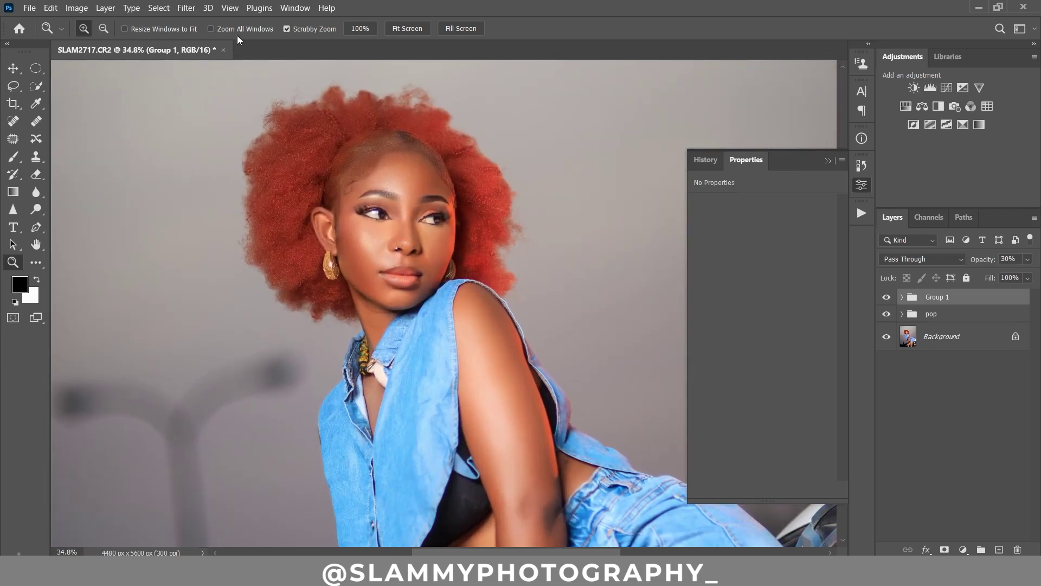
pyautogui.click(230, 8)
pyautogui.click(266, 128)
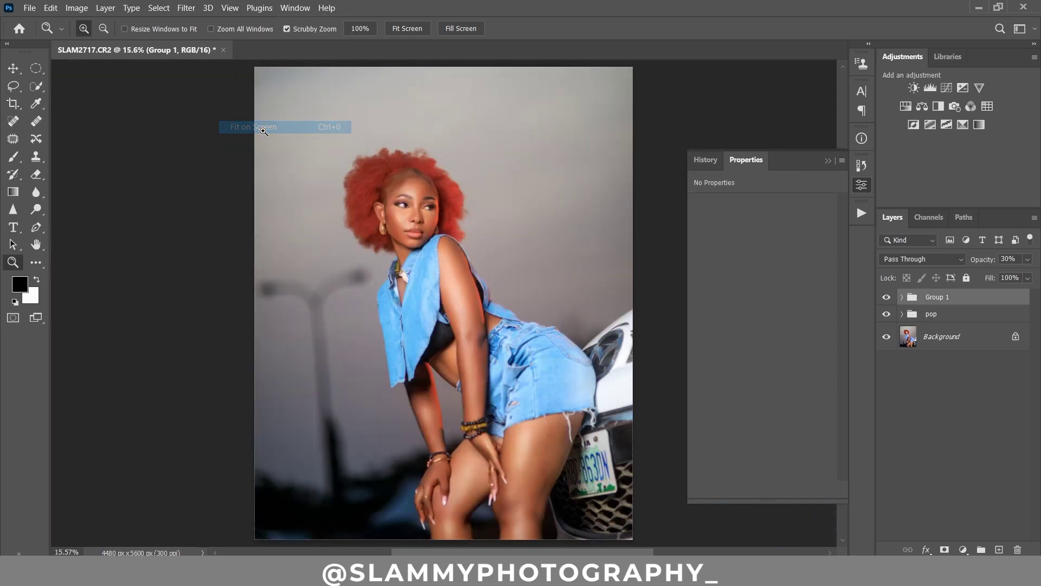
pyautogui.click(828, 161)
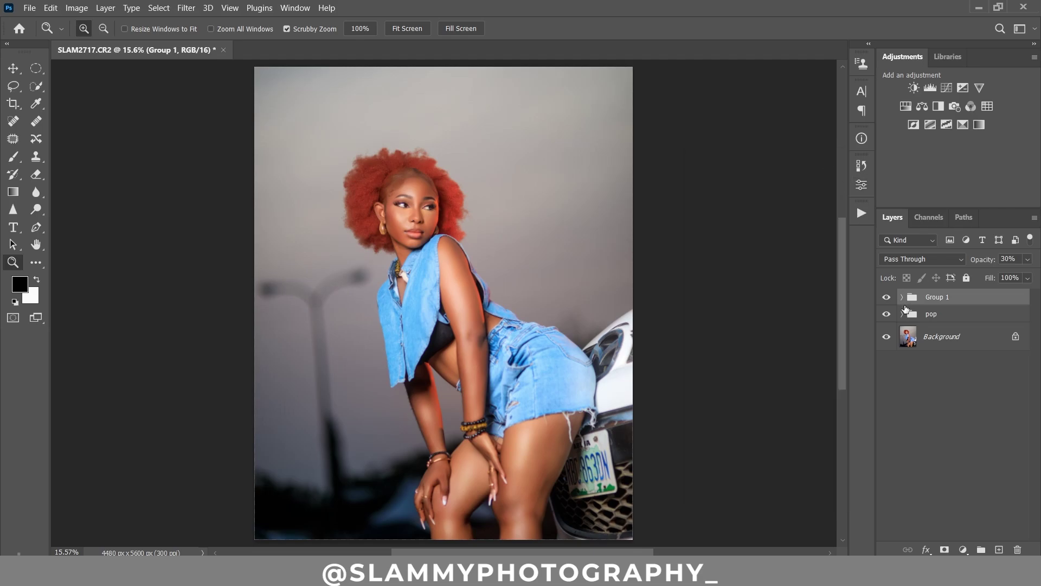
pyautogui.click(886, 297)
pyautogui.click(886, 298)
# Stamp all visible layers into a new top layer and name it "camera raw".
pyautogui.hotkey('ctrl', 'alt', 'shift', 'e')
pyautogui.doubleClick(932, 302)
pyautogui.write('camera raw')
pyautogui.press('Return')
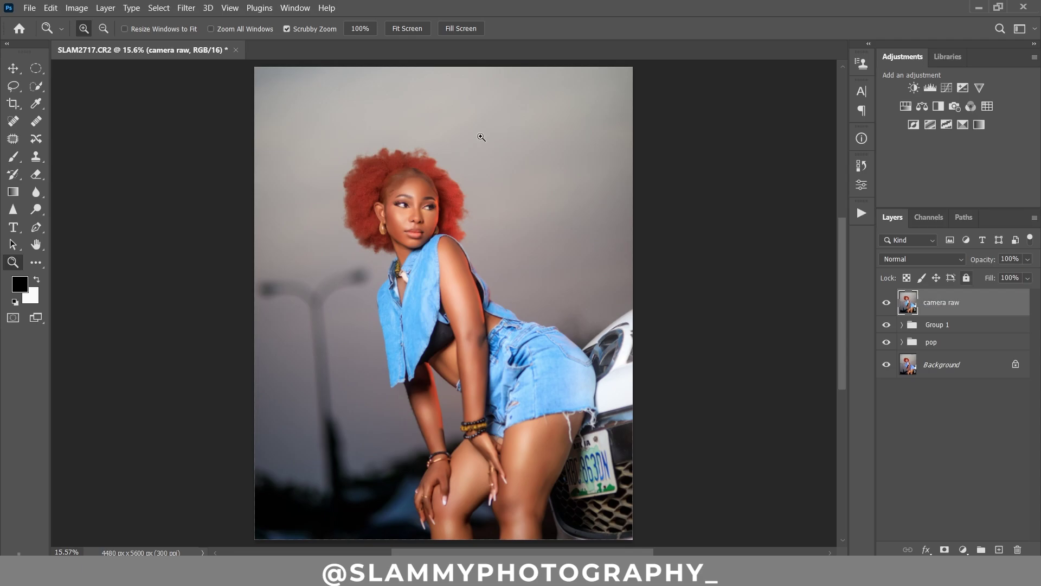
# Open the Camera Raw Filter on the "camera raw" layer and set Texture +11, Clarity +4, Dehaze +2 and Contrast +6.
pyautogui.click(190, 16)
pyautogui.click(239, 103)
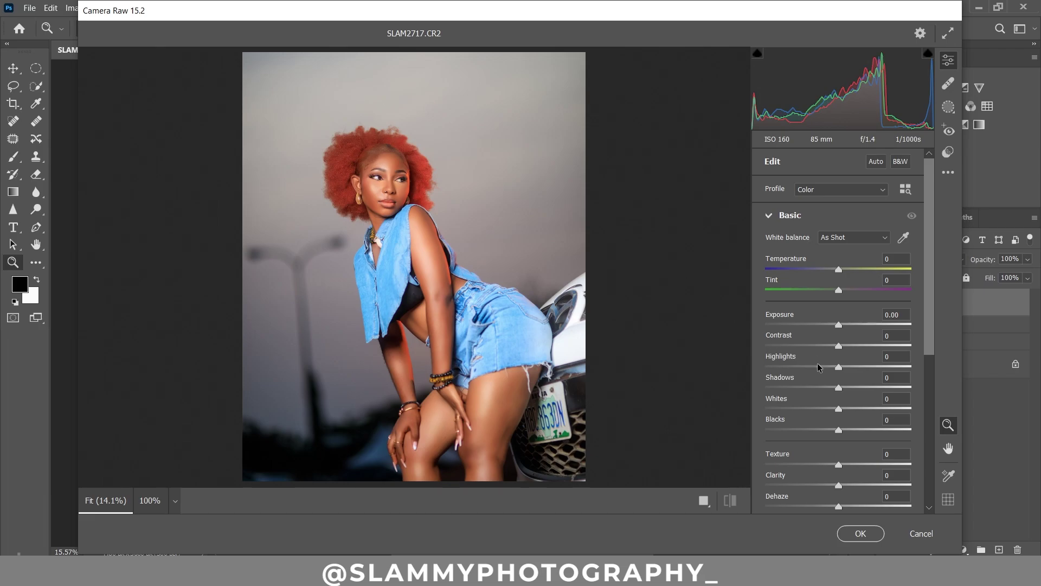
pyautogui.scroll(-10, 818, 368)
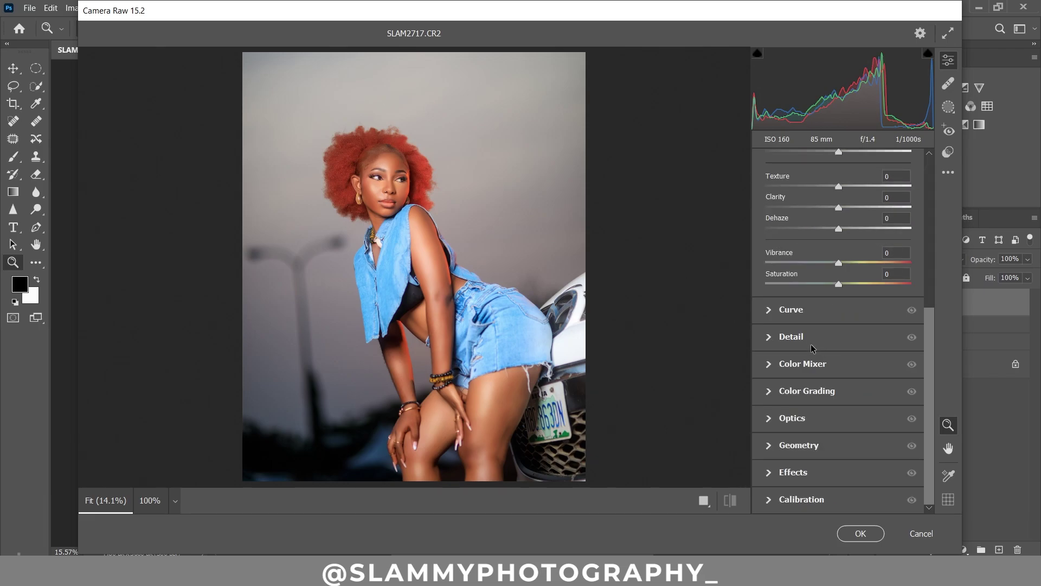
pyautogui.scroll(3, 814, 334)
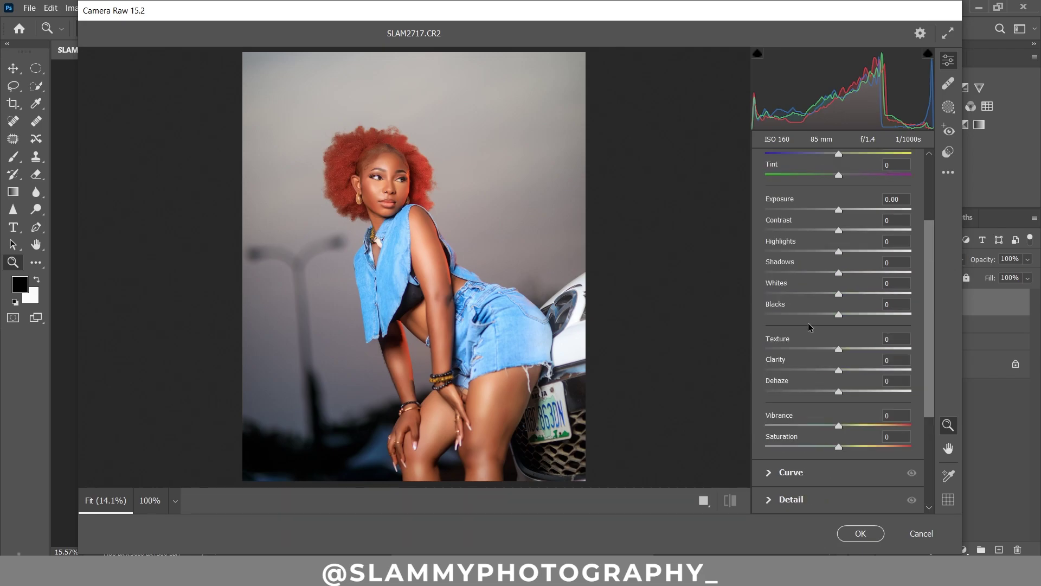
pyautogui.moveTo(788, 341); pyautogui.dragTo(789, 382)
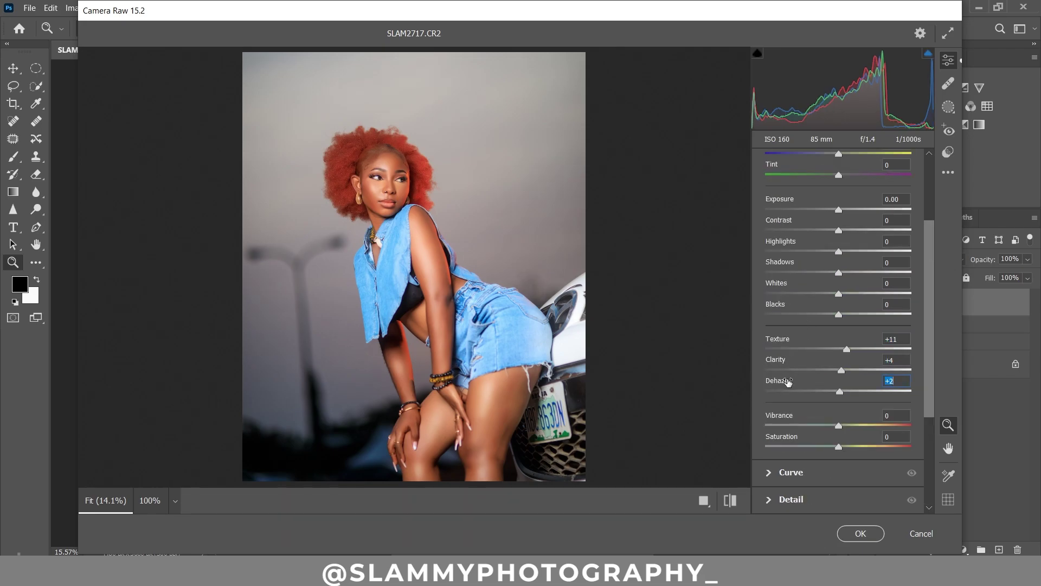
pyautogui.moveTo(779, 222); pyautogui.dragTo(787, 224)
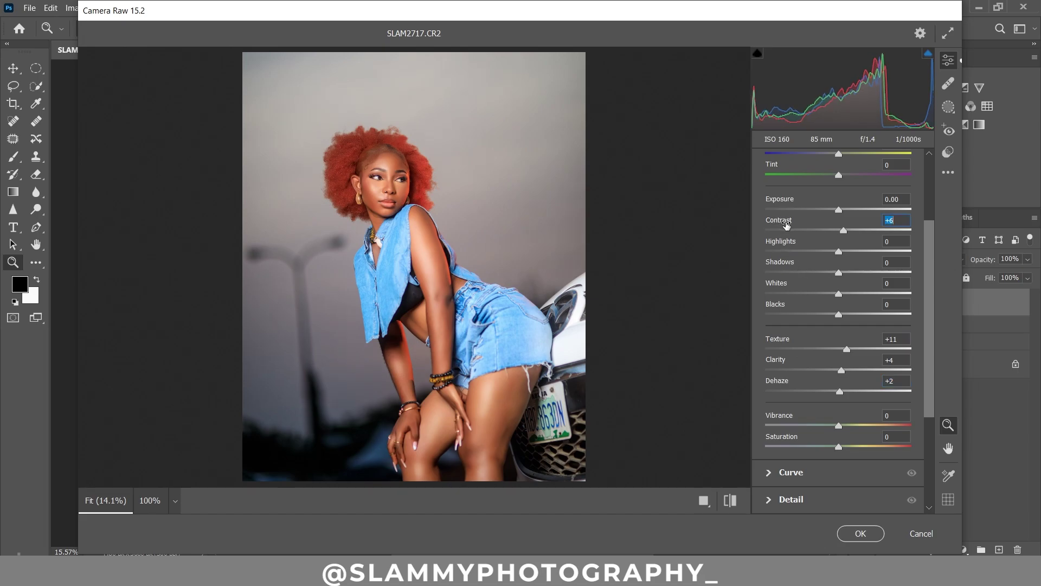
# Sharpen the image in Camera Raw's Detail settings with Sharpening 21, Radius 2.0 and Detail 20.
pyautogui.scroll(-3, 797, 314)
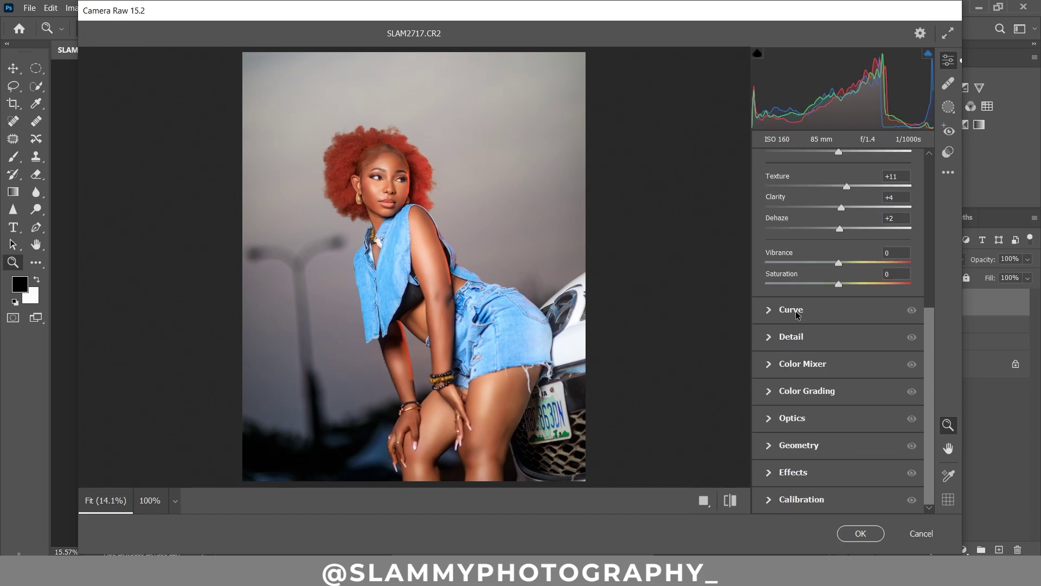
pyautogui.click(769, 338)
pyautogui.moveTo(403, 180); pyautogui.dragTo(491, 249)
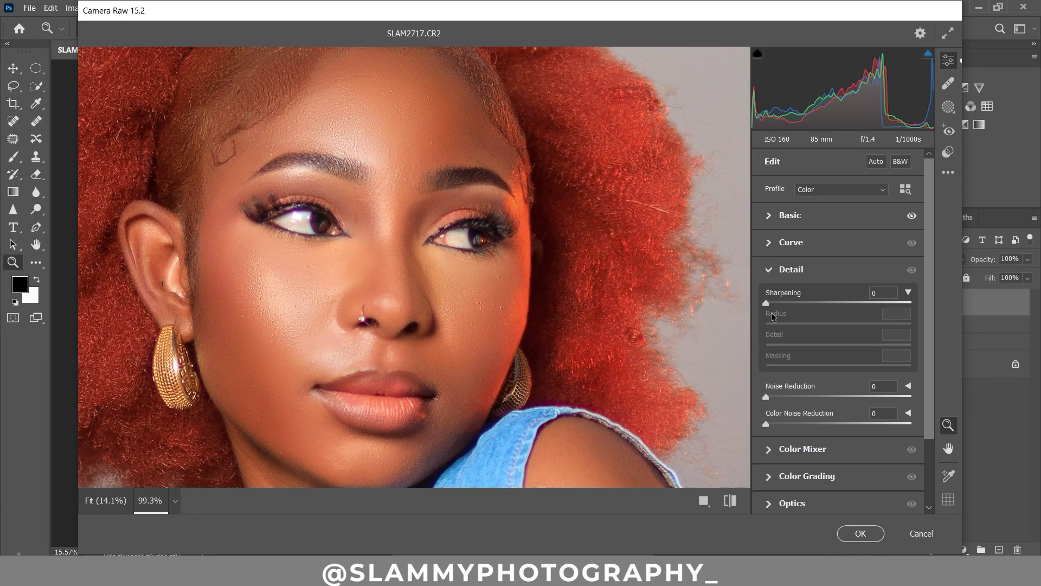
pyautogui.moveTo(770, 304); pyautogui.dragTo(791, 300)
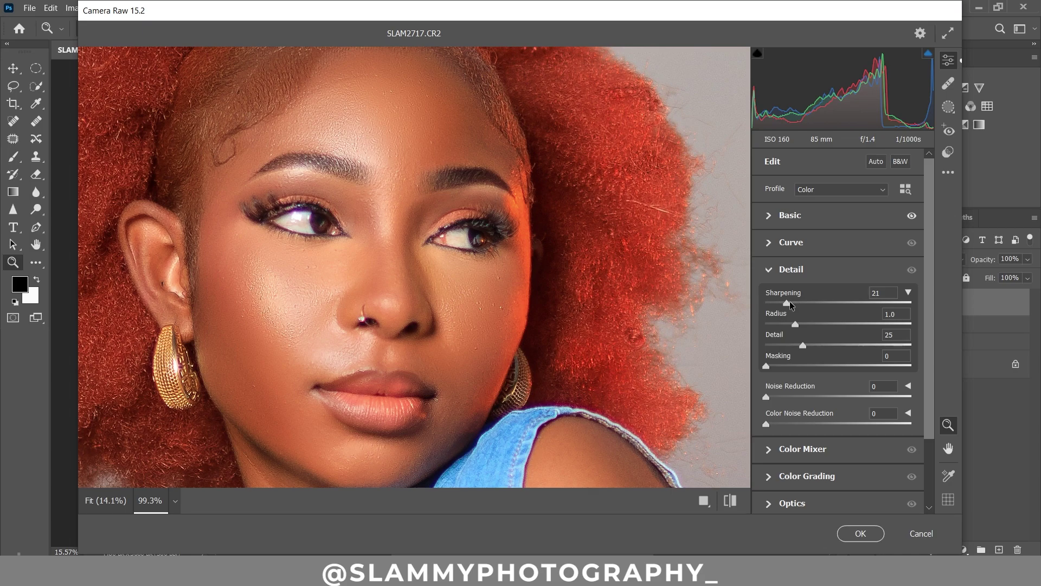
pyautogui.moveTo(818, 323); pyautogui.dragTo(851, 321)
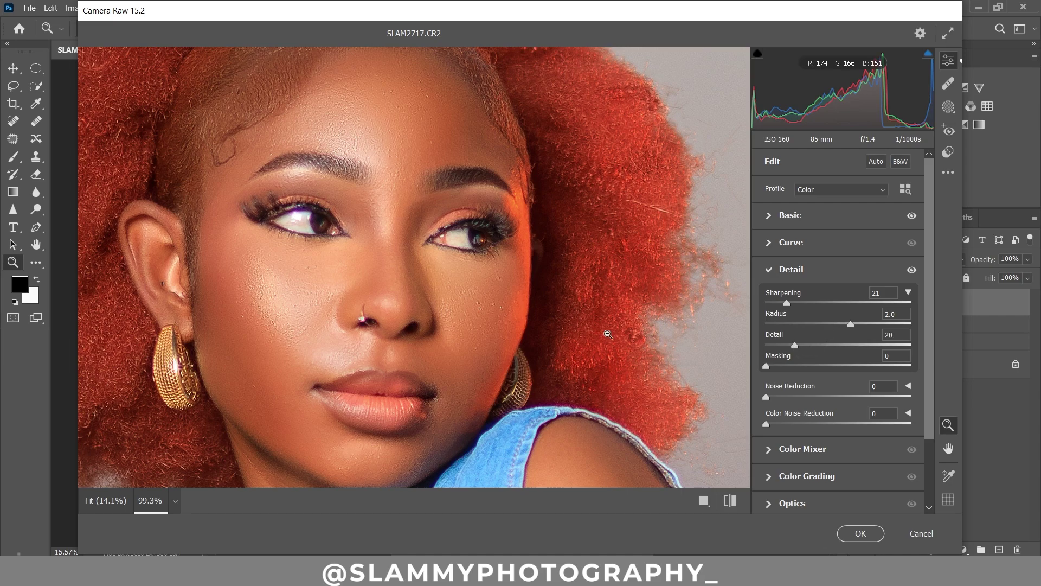
# Compare the face before and after the Camera Raw edits, and apply the filter.
pyautogui.click(732, 502)
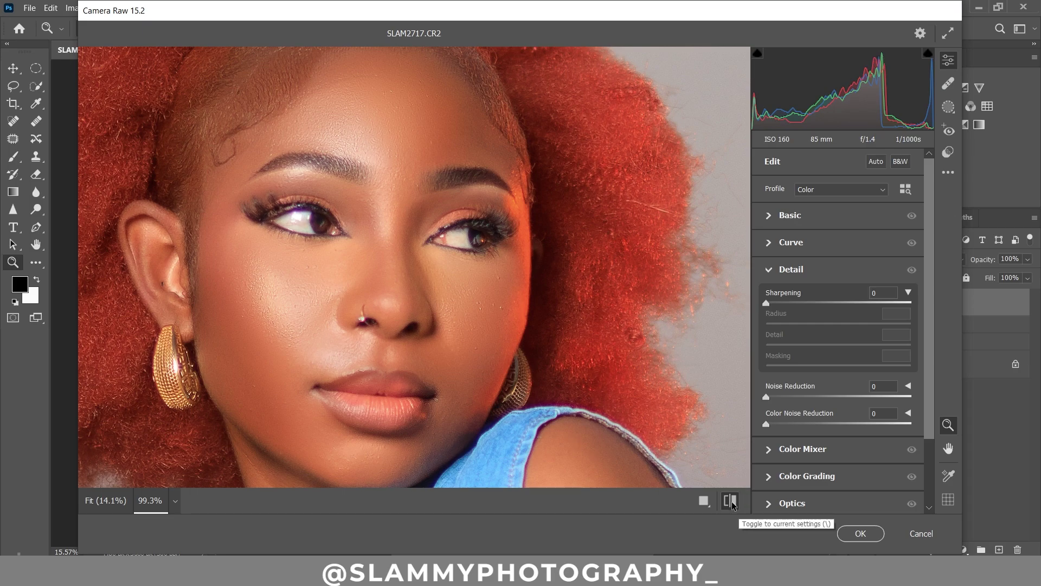
pyautogui.click(730, 501)
pyautogui.click(731, 501)
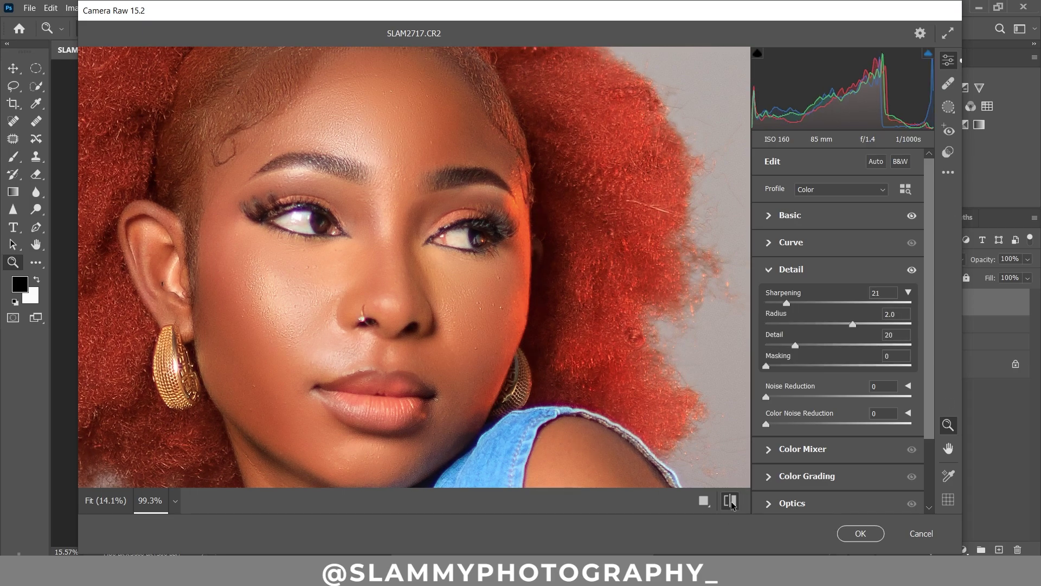
pyautogui.click(730, 501)
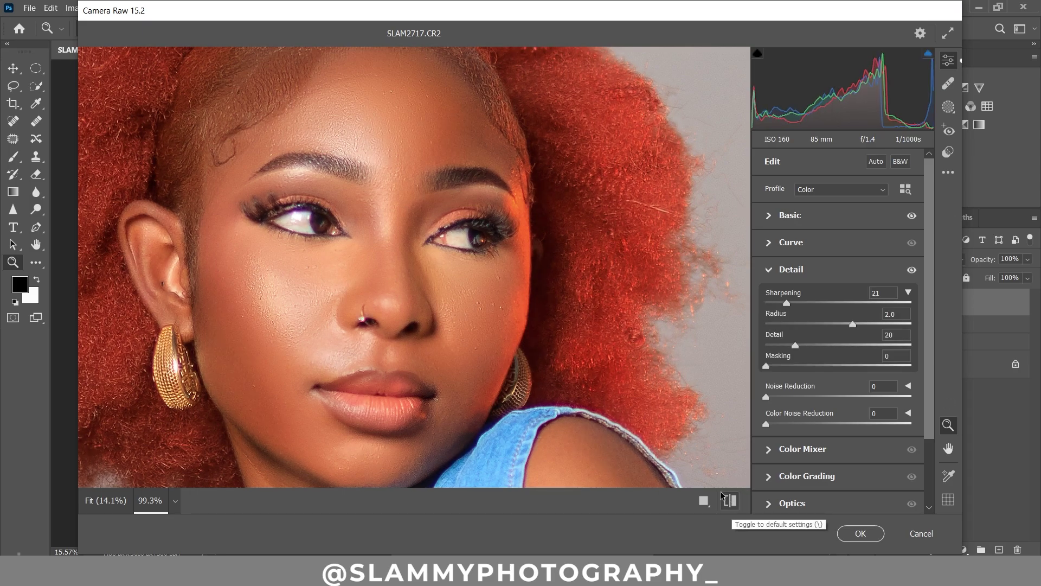
pyautogui.click(434, 334)
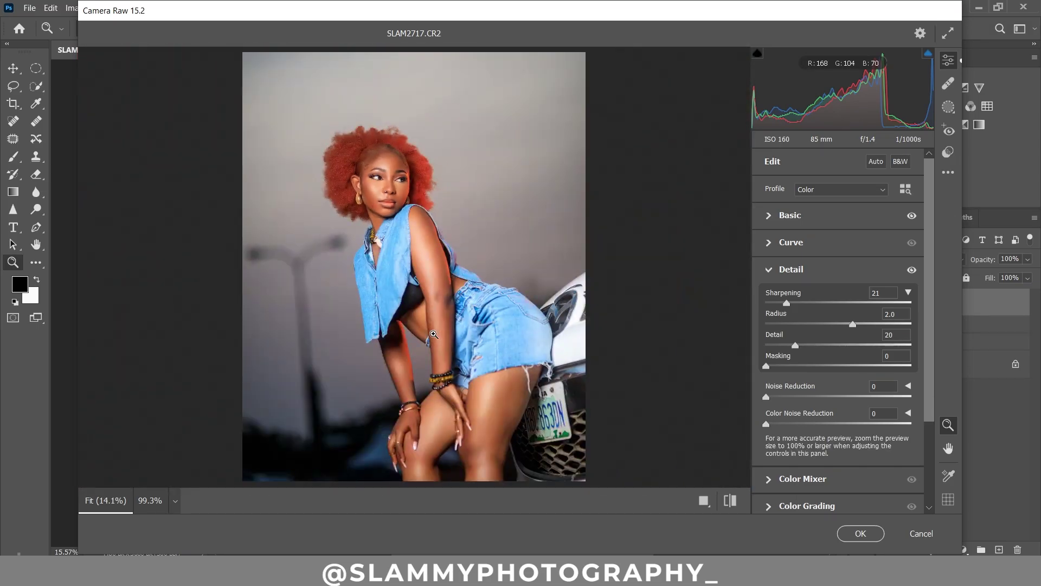
pyautogui.click(860, 534)
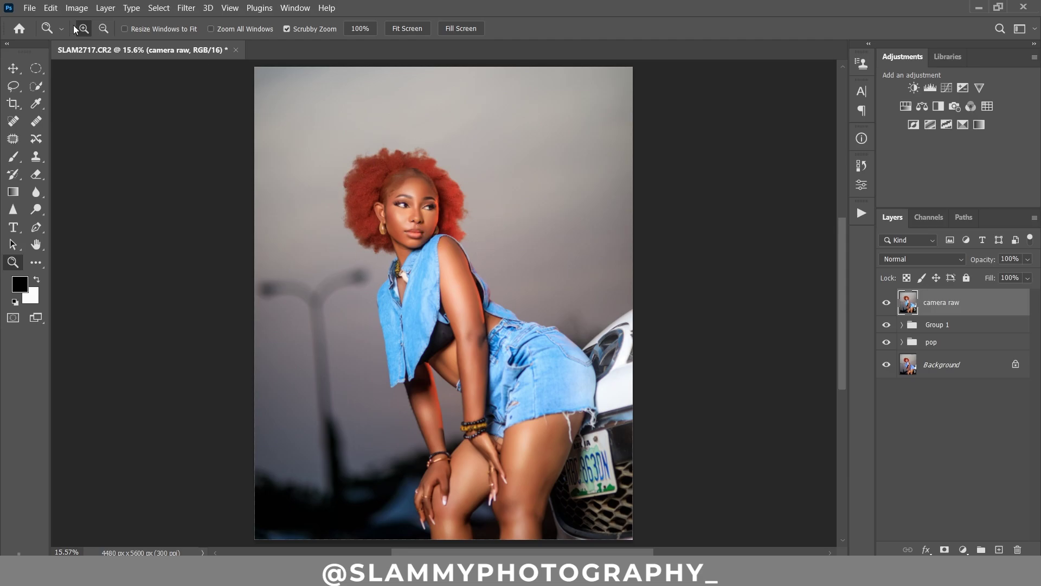
# Draw an elliptical selection around the head and shoulders and center it over the face and hair.
pyautogui.click(34, 68)
pyautogui.moveTo(329, 123); pyautogui.dragTo(505, 322)
pyautogui.moveTo(429, 234); pyautogui.dragTo(417, 230)
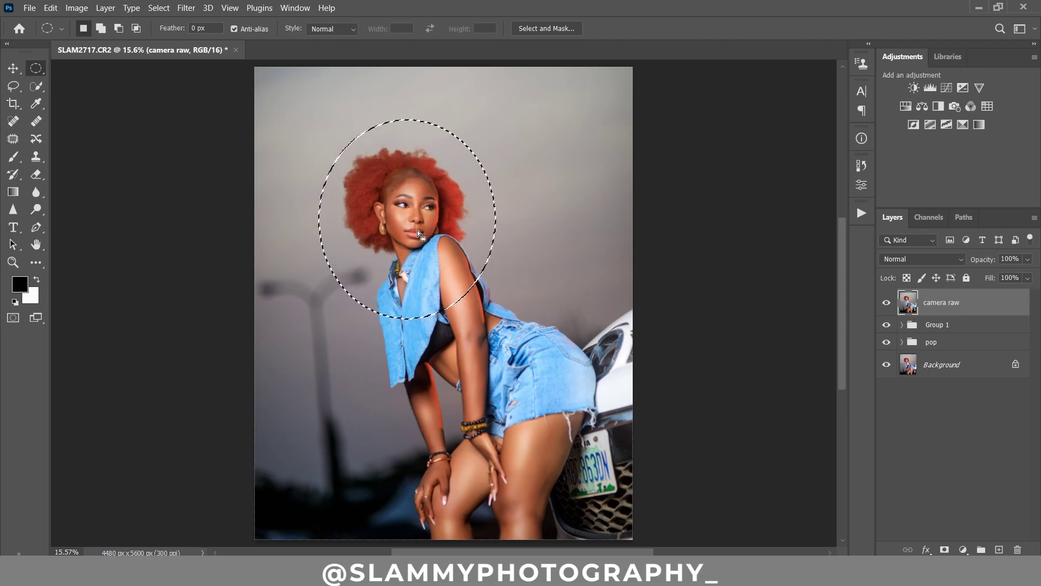
# Add a Curves layer from the selection, lowering the midtones from input 139 to output 104 and raising the black point to output 14.
pyautogui.click(963, 549)
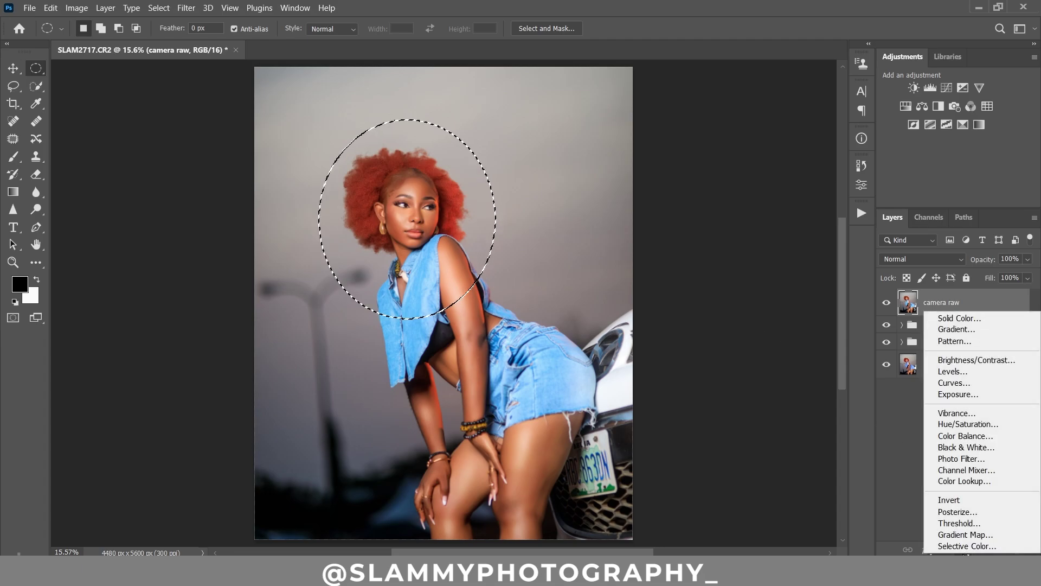
pyautogui.click(946, 382)
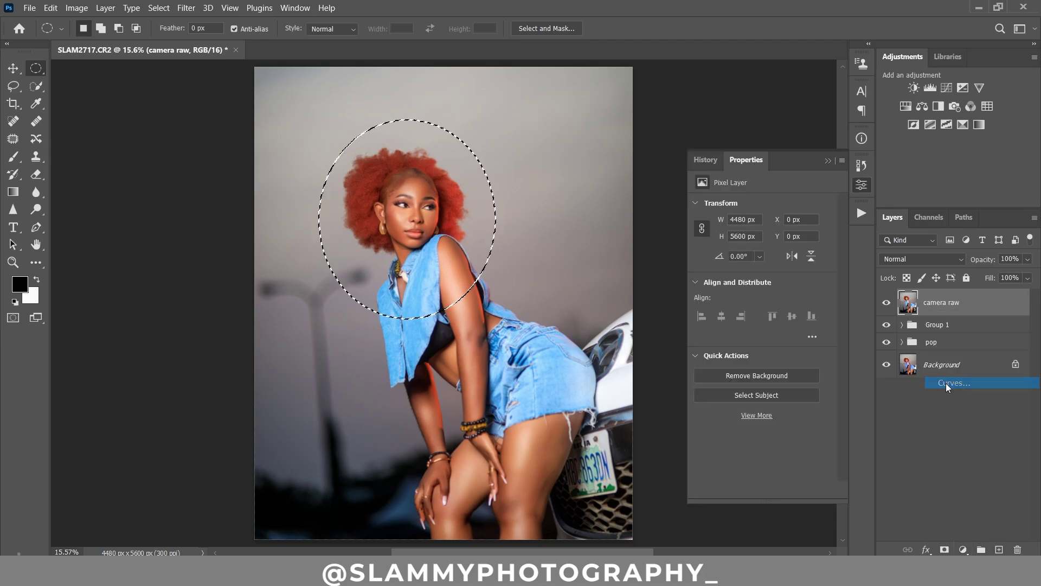
pyautogui.moveTo(779, 283); pyautogui.dragTo(779, 297)
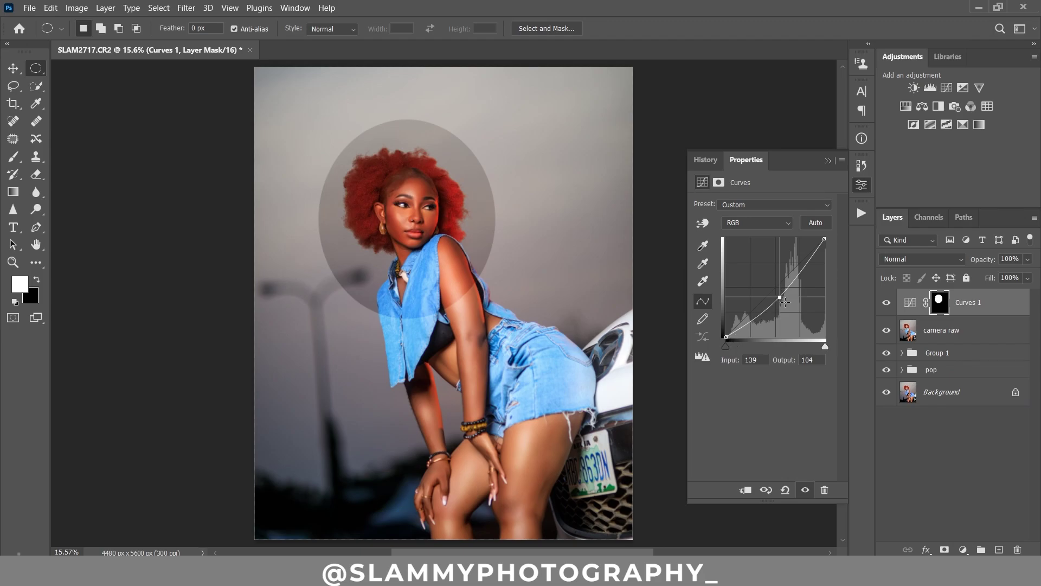
pyautogui.moveTo(726, 336); pyautogui.dragTo(726, 332)
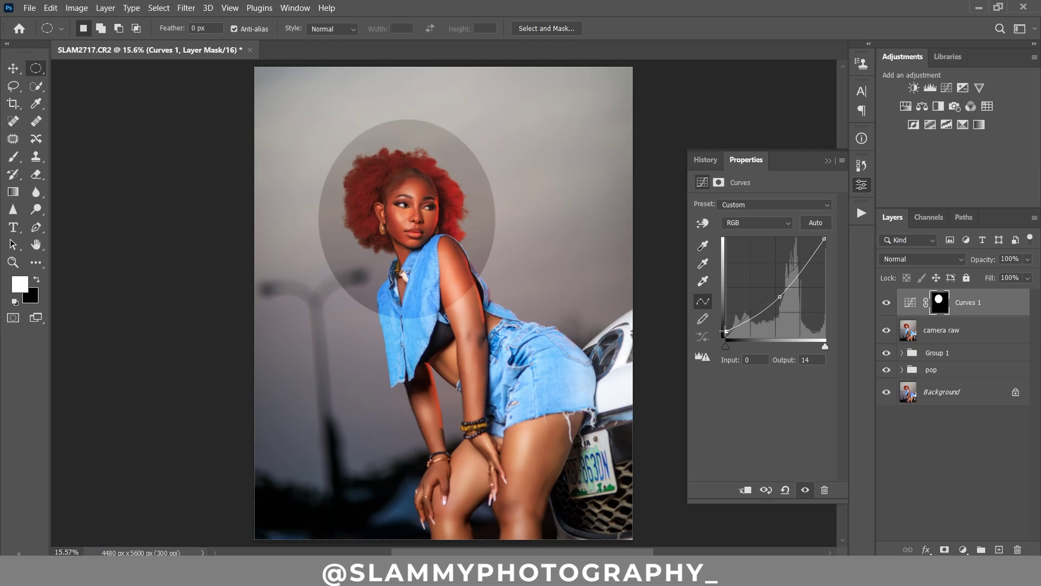
# Invert the Curves layer's mask and feather it to 178.5 px to form a soft vignette around the head.
pyautogui.click(940, 308)
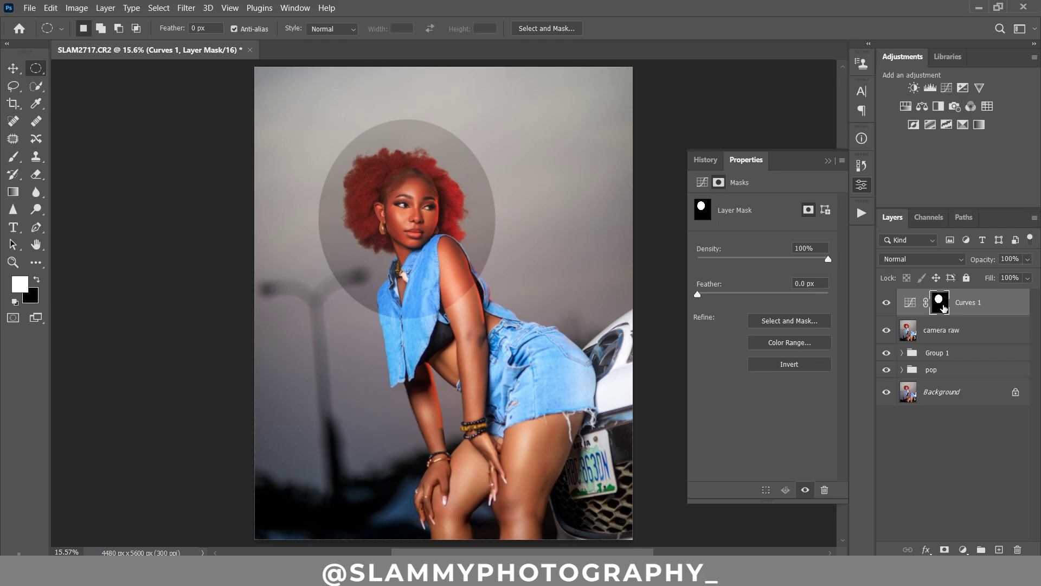
pyautogui.hotkey('ctrl', 'i')
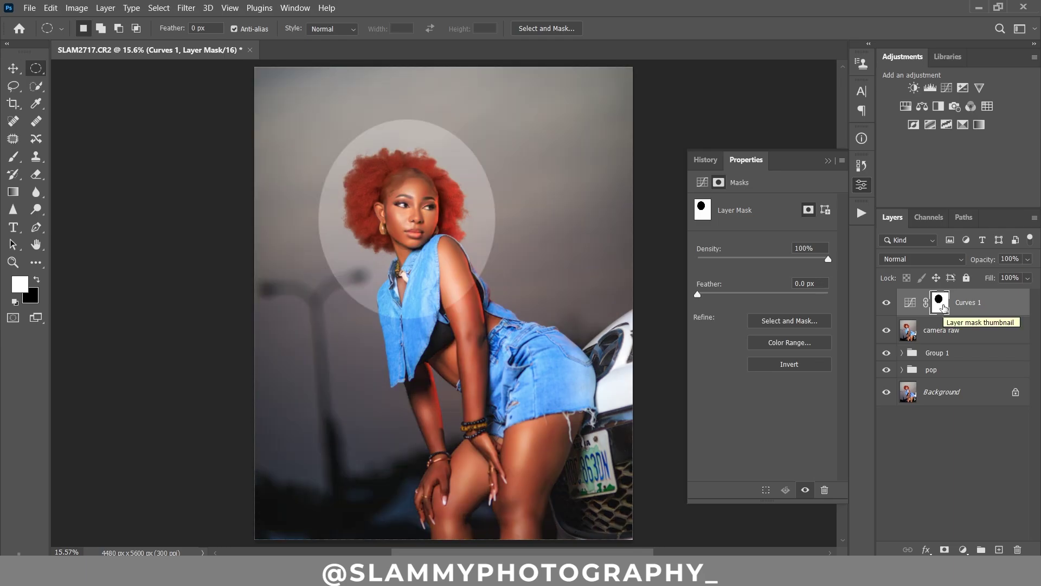
pyautogui.moveTo(698, 296); pyautogui.dragTo(793, 296)
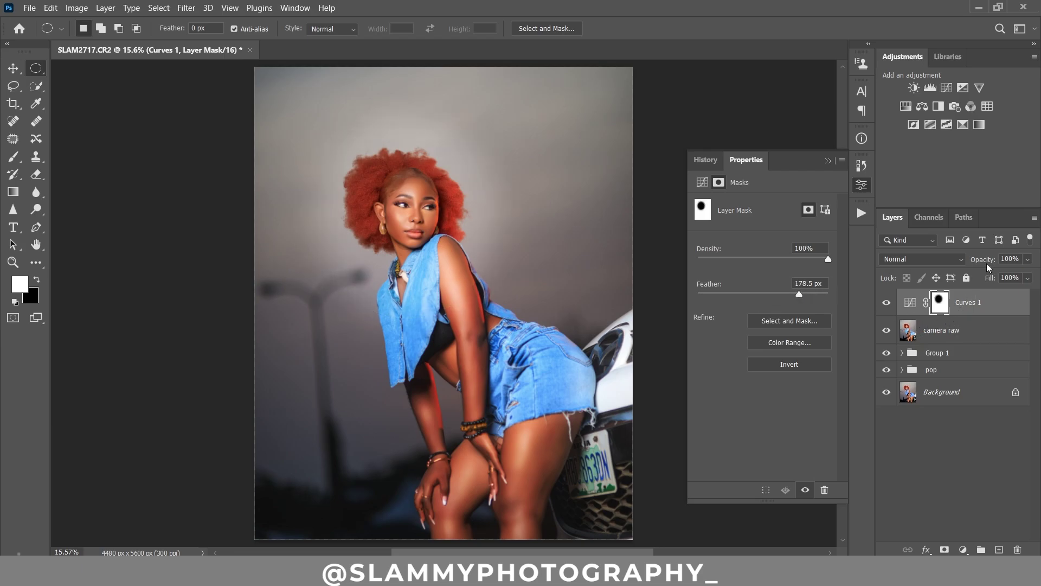
# Reduce the Curves vignette layer's opacity to 71% and compare the image with and without it.
pyautogui.moveTo(982, 261); pyautogui.dragTo(963, 269)
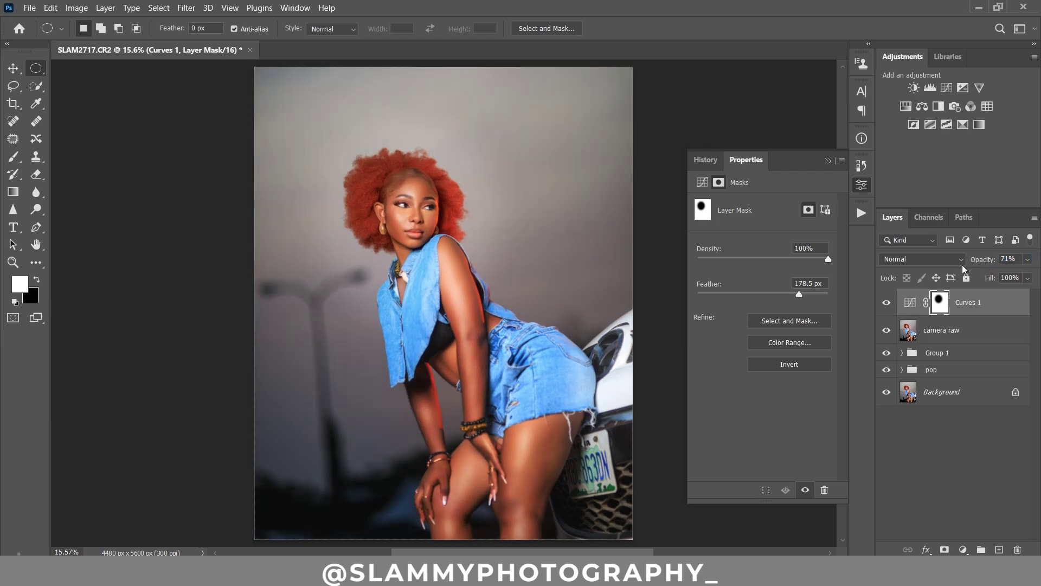
pyautogui.click(886, 304)
pyautogui.click(887, 304)
pyautogui.click(828, 161)
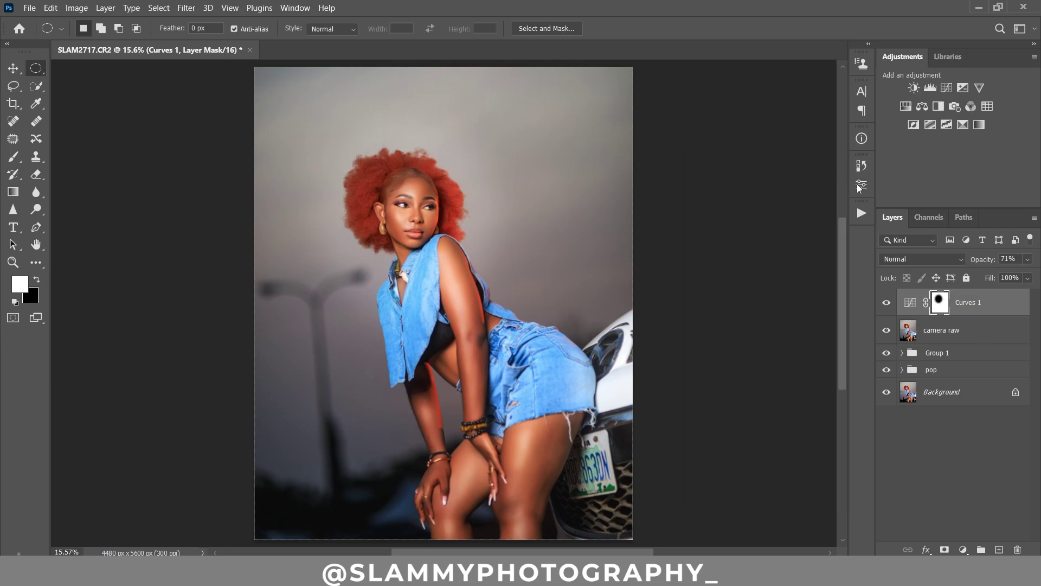
# Paint black on the Curves layer's mask over the subject's body to remove the vignette there, and check the before and after.
pyautogui.click(13, 157)
pyautogui.press('x')
pyautogui.moveTo(488, 314)
pyautogui.mouseDown()
pyautogui.moveTo(464, 276)
pyautogui.moveTo(482, 401)
pyautogui.moveTo(470, 334)
pyautogui.moveTo(477, 393)
pyautogui.moveTo(465, 400)
pyautogui.moveTo(468, 379)
pyautogui.moveTo(504, 479)
pyautogui.moveTo(450, 385)
pyautogui.moveTo(429, 385)
pyautogui.moveTo(450, 508)
pyautogui.moveTo(474, 453)
pyautogui.moveTo(479, 527)
pyautogui.moveTo(463, 529)
pyautogui.moveTo(514, 528)
pyautogui.moveTo(527, 477)
pyautogui.moveTo(559, 435)
pyautogui.moveTo(525, 494)
pyautogui.moveTo(554, 460)
pyautogui.moveTo(515, 506)
pyautogui.moveTo(483, 436)
pyautogui.moveTo(478, 330)
pyautogui.moveTo(471, 388)
pyautogui.moveTo(443, 363)
pyautogui.moveTo(433, 387)
pyautogui.moveTo(433, 469)
pyautogui.moveTo(441, 485)
pyautogui.moveTo(487, 429)
pyautogui.moveTo(476, 495)
pyautogui.moveTo(506, 502)
pyautogui.moveTo(544, 474)
pyautogui.moveTo(492, 291)
pyautogui.moveTo(481, 321)
pyautogui.moveTo(404, 265)
pyautogui.moveTo(414, 257)
pyautogui.moveTo(418, 191)
pyautogui.moveTo(460, 266)
pyautogui.moveTo(472, 394)
pyautogui.moveTo(509, 438)
pyautogui.moveTo(544, 511)
pyautogui.moveTo(469, 516)
pyautogui.moveTo(437, 332)
pyautogui.moveTo(445, 466)
pyautogui.moveTo(420, 154)
pyautogui.moveTo(408, 231)
pyautogui.moveTo(401, 217)
pyautogui.moveTo(401, 206)
pyautogui.moveTo(414, 209)
pyautogui.moveTo(493, 362)
pyautogui.moveTo(460, 363)
pyautogui.moveTo(466, 369)
pyautogui.moveTo(422, 259)
pyautogui.moveTo(415, 416)
pyautogui.moveTo(463, 494)
pyautogui.moveTo(464, 520)
pyautogui.moveTo(522, 516)
pyautogui.moveTo(570, 401)
pyautogui.moveTo(469, 287)
pyautogui.moveTo(462, 319)
pyautogui.moveTo(444, 280)
pyautogui.mouseUp()
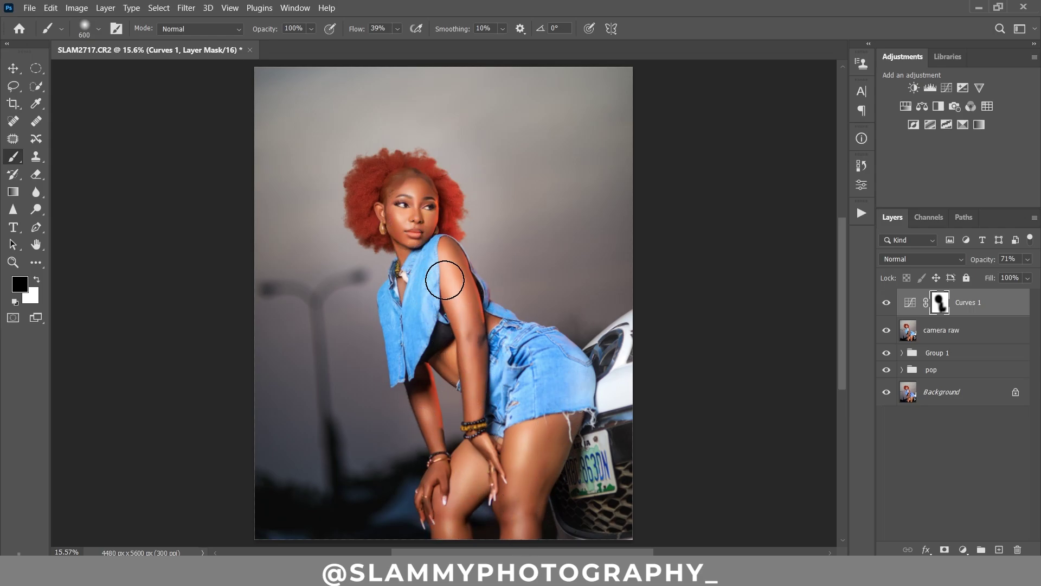
pyautogui.click(886, 303)
pyautogui.click(885, 303)
# Add a Color Lookup adjustment layer and load the LUT file For Light SKin 1.CUBE from the luts folder.
pyautogui.click(963, 549)
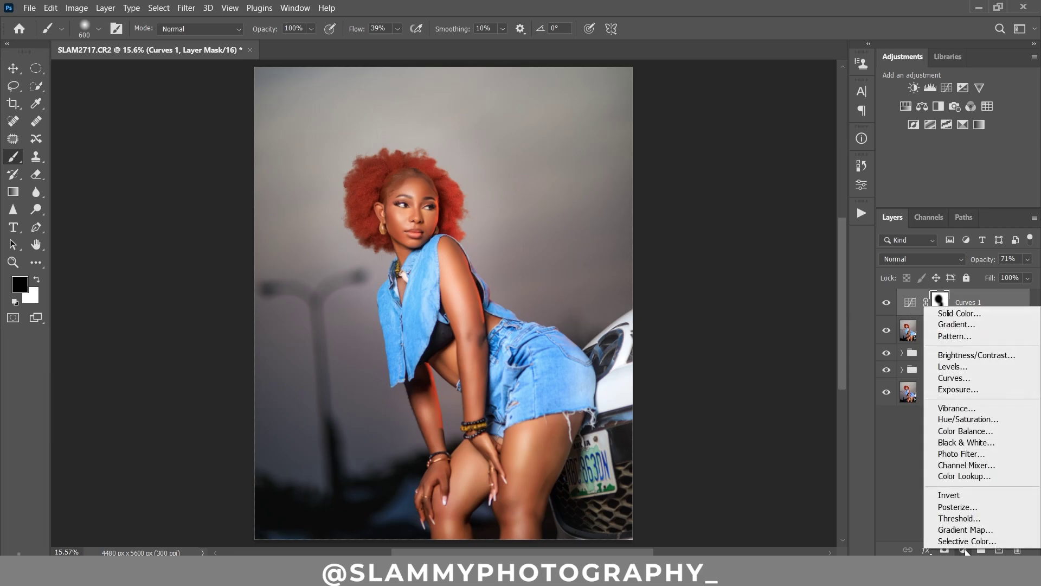
pyautogui.click(963, 477)
pyautogui.click(785, 209)
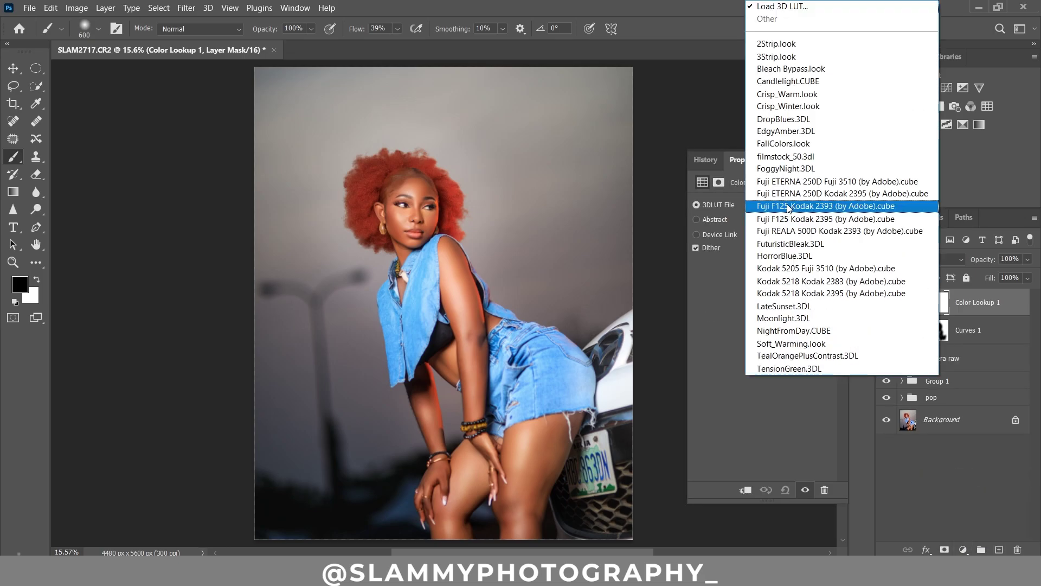
pyautogui.click(780, 17)
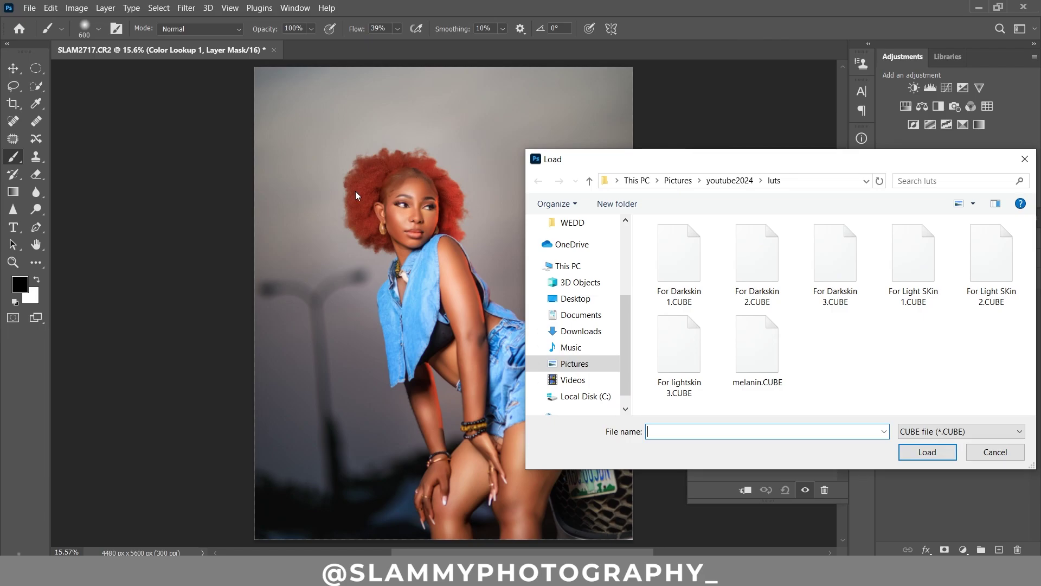
pyautogui.click(895, 275)
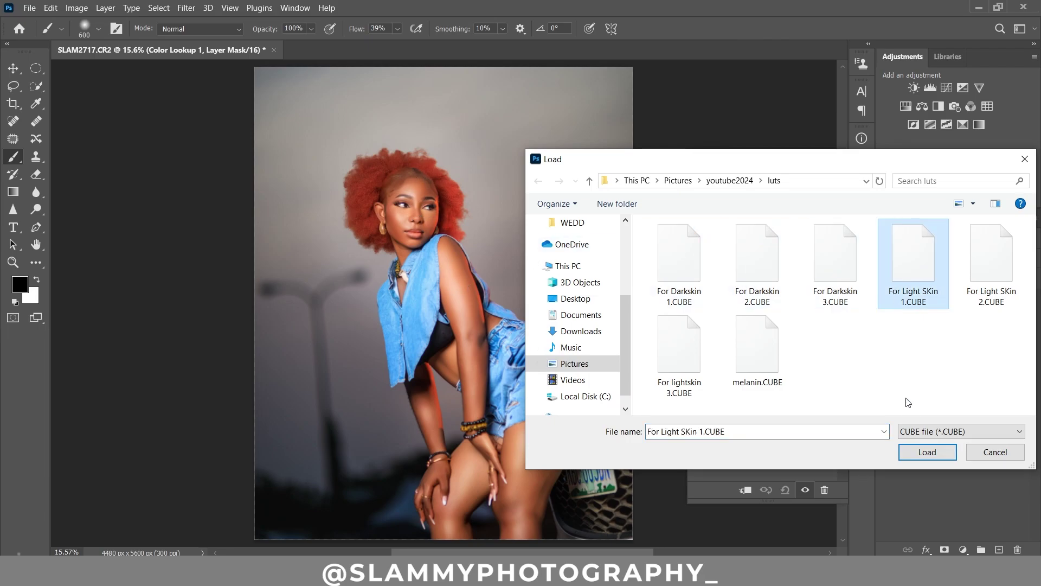
pyautogui.click(926, 452)
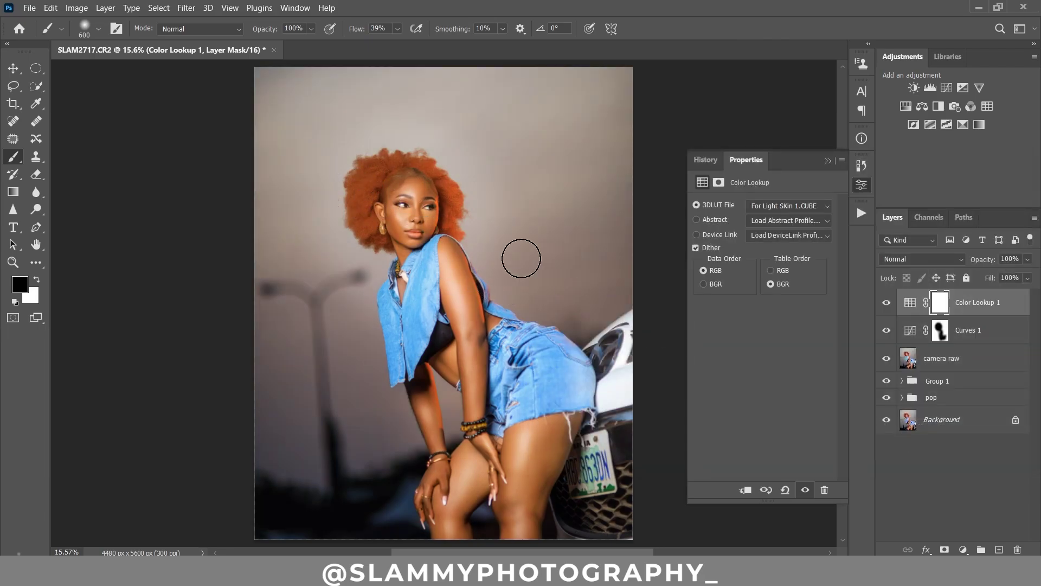
# Lower the Color Lookup layer's opacity to 50% and load For Light SKin 2.CUBE instead.
pyautogui.moveTo(981, 260)
pyautogui.mouseDown()
pyautogui.moveTo(964, 265)
pyautogui.moveTo(974, 265)
pyautogui.mouseUp()
pyautogui.click(789, 205)
pyautogui.click(804, 6)
pyautogui.click(990, 263)
pyautogui.click(927, 452)
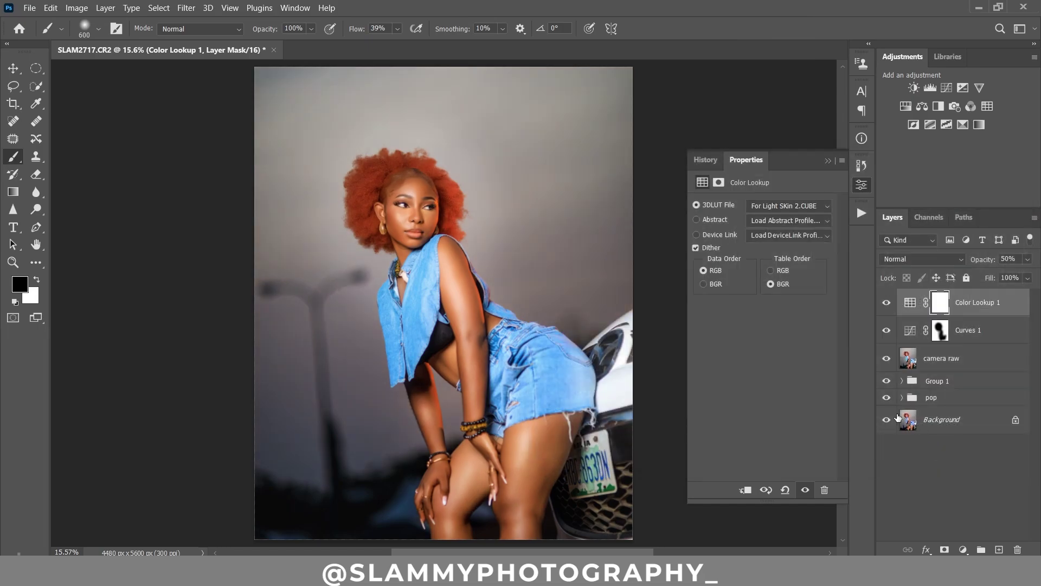
# Load For lightskin 3.CUBE into the Color Lookup layer and set the layer's opacity to 38%.
pyautogui.click(817, 213)
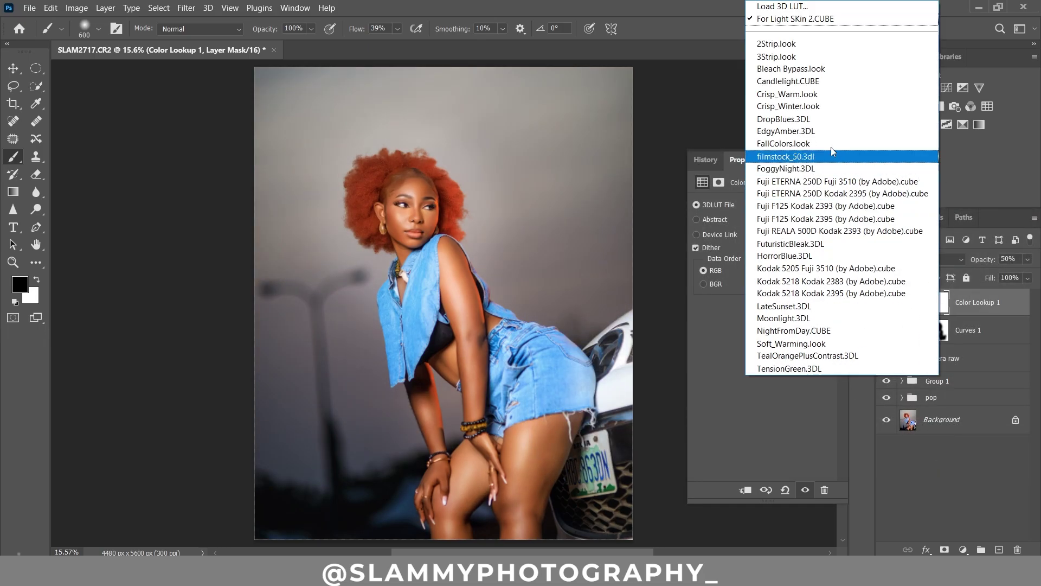
pyautogui.click(783, 8)
pyautogui.click(676, 367)
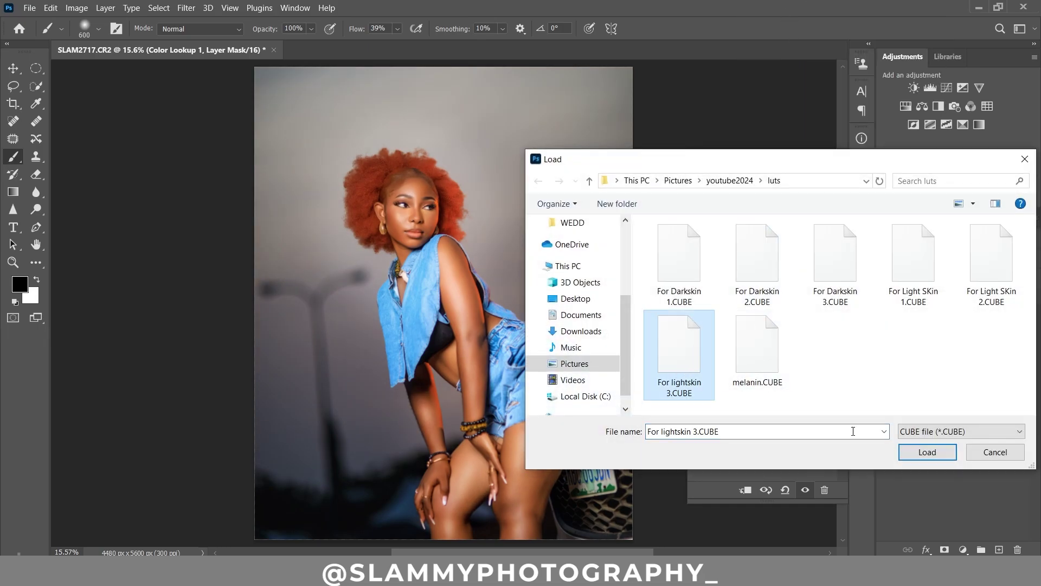
pyautogui.click(906, 451)
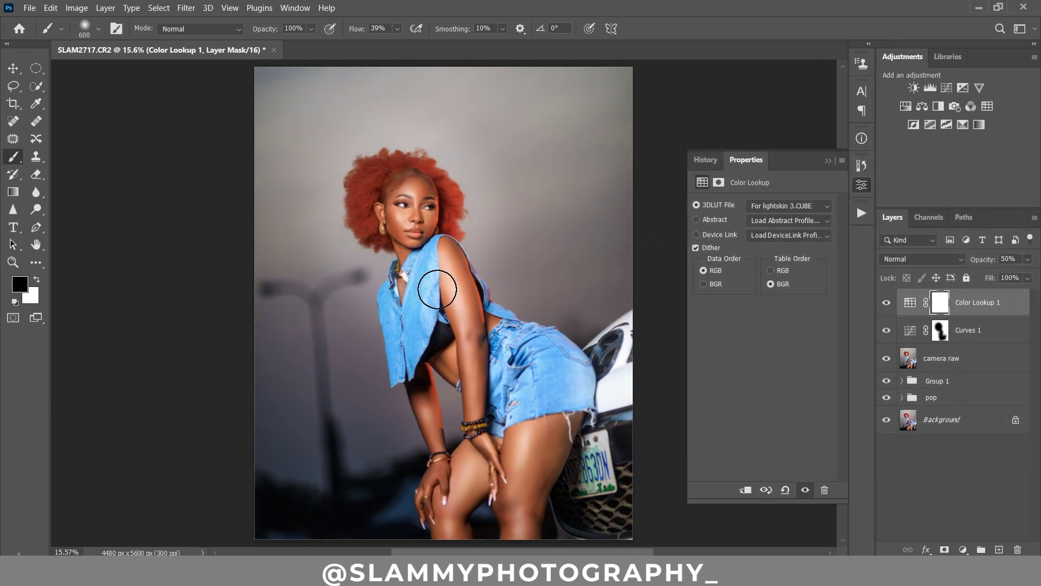
pyautogui.moveTo(987, 262); pyautogui.dragTo(981, 265)
pyautogui.click(828, 160)
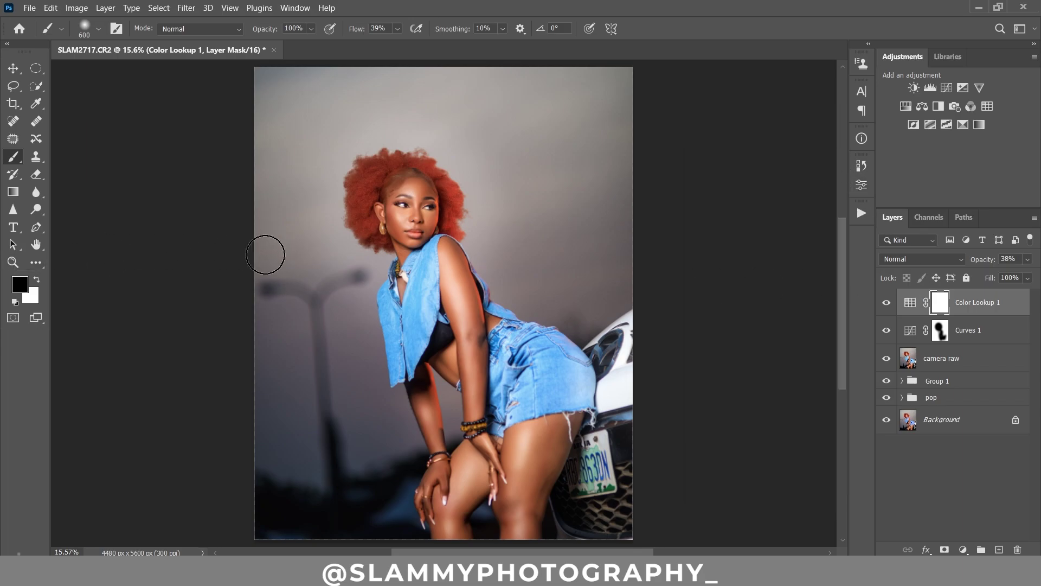
# Compare the face with and without the Color Lookup grade up close, and look over the available retouching actions.
pyautogui.click(13, 262)
pyautogui.moveTo(421, 184); pyautogui.dragTo(465, 262)
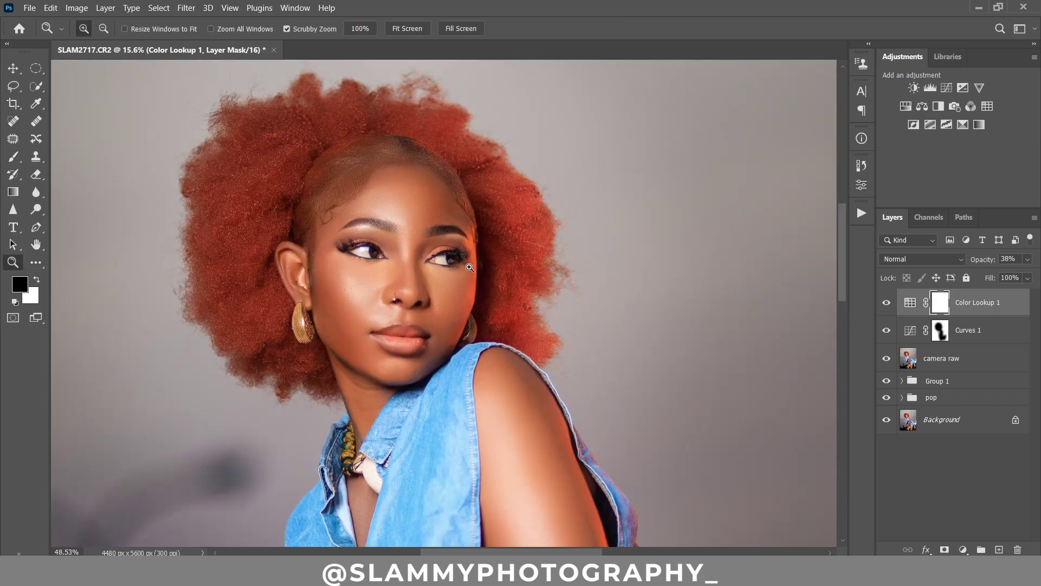
pyautogui.click(886, 303)
pyautogui.click(886, 303)
pyautogui.click(886, 303)
pyautogui.click(499, 317)
pyautogui.moveTo(498, 317); pyautogui.dragTo(515, 314)
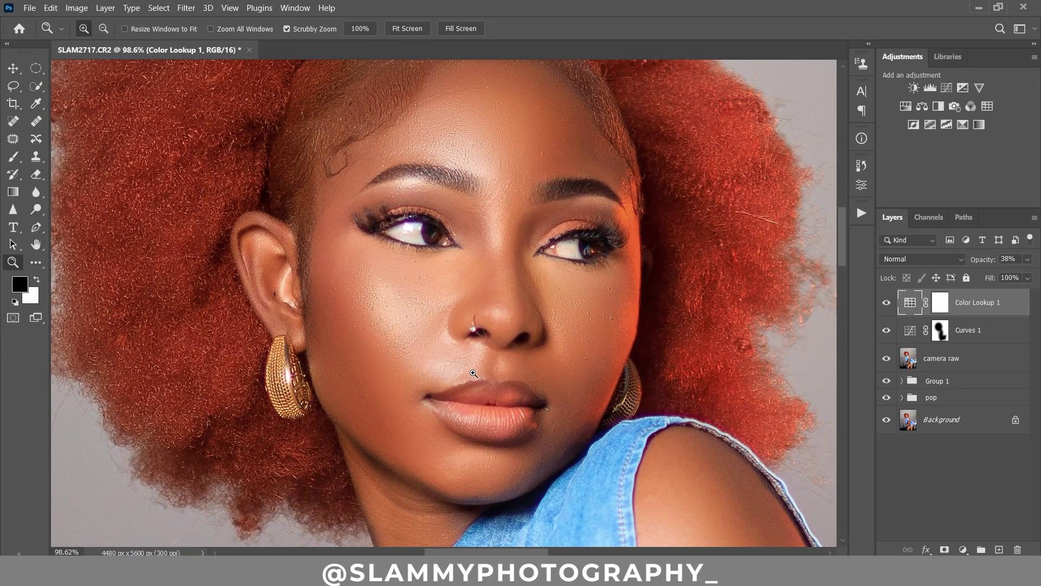
pyautogui.click(861, 213)
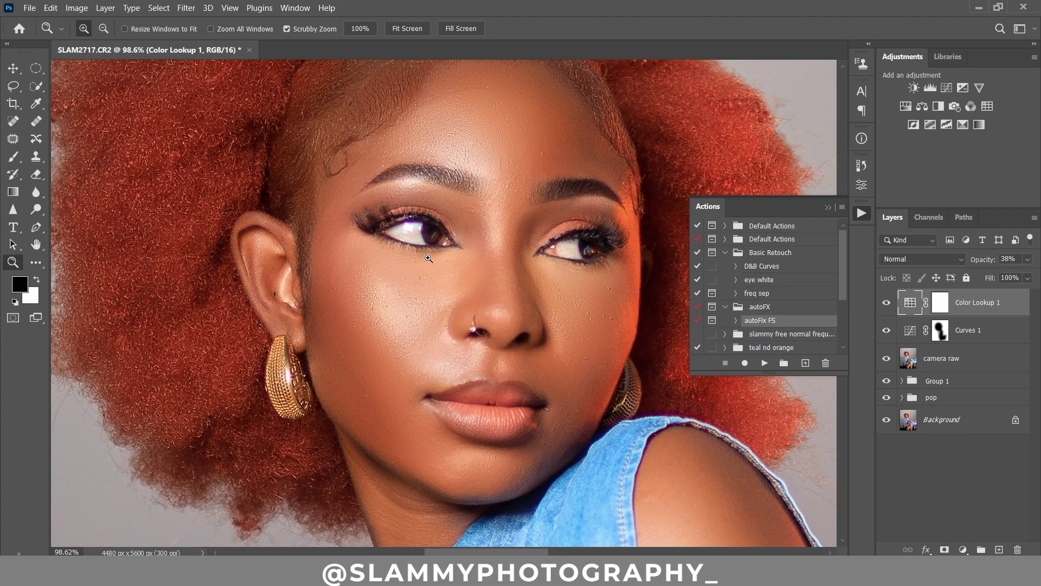
pyautogui.click(230, 7)
pyautogui.click(277, 126)
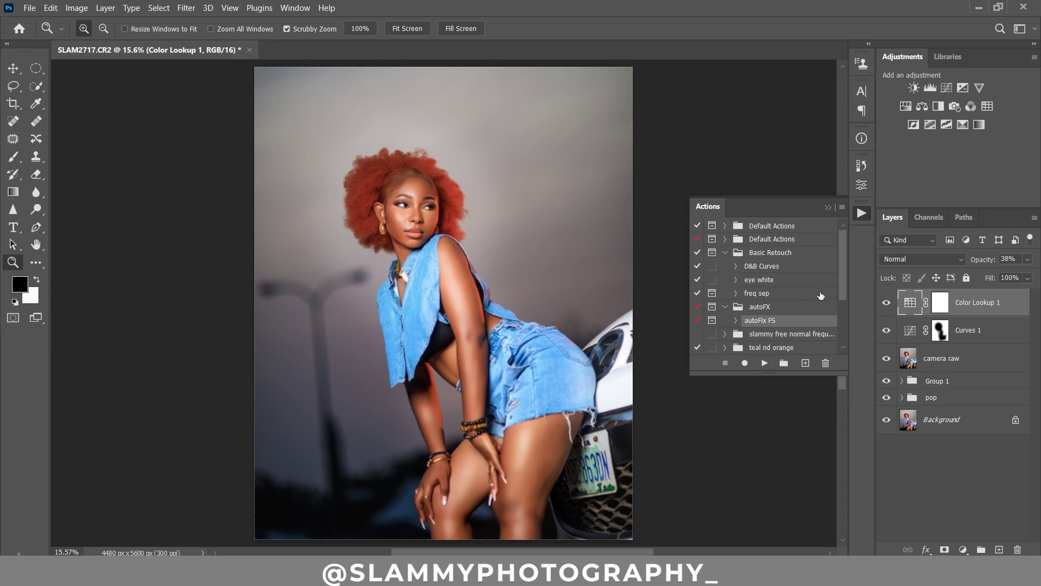
# Draw a freehand lasso selection around the hair, following the hairline, ear and jaw to leave out the face.
pyautogui.moveTo(402, 167); pyautogui.dragTo(455, 236)
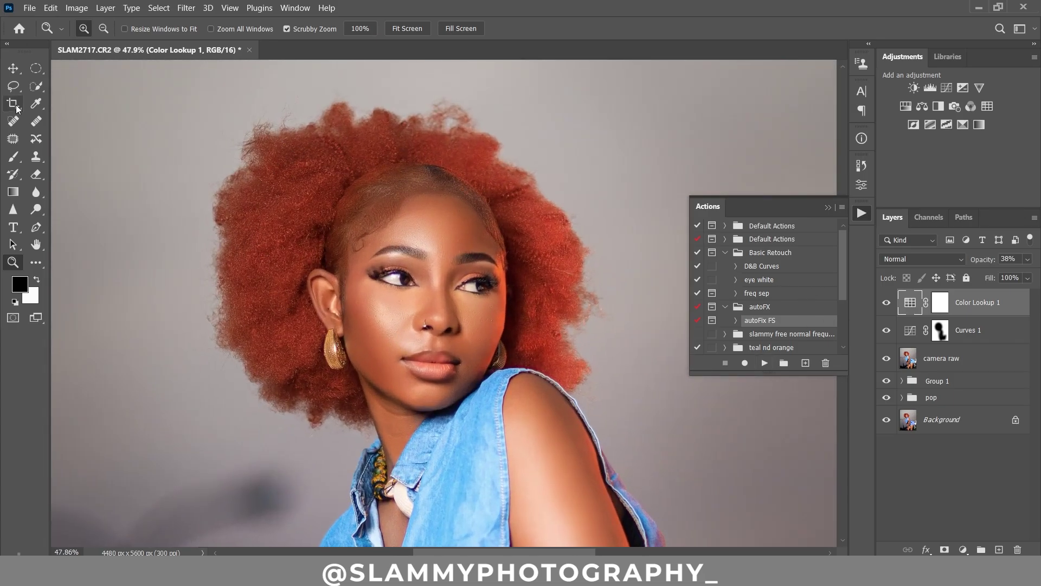
pyautogui.click(13, 85)
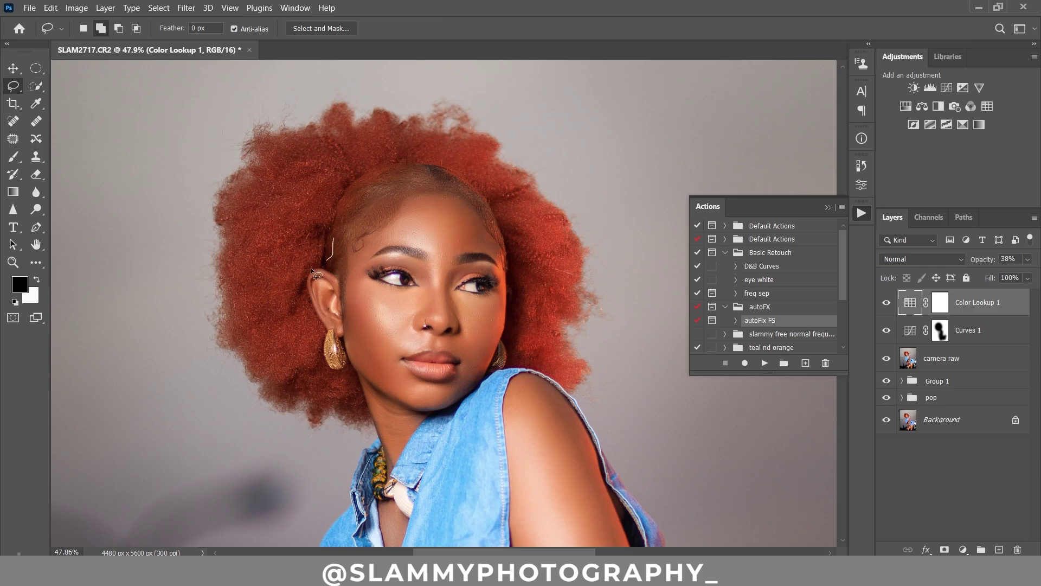
pyautogui.moveTo(309, 305); pyautogui.dragTo(330, 343)
pyautogui.moveTo(258, 454)
pyautogui.mouseDown()
pyautogui.moveTo(236, 54)
pyautogui.moveTo(443, 83)
pyautogui.moveTo(580, 136)
pyautogui.moveTo(642, 340)
pyautogui.mouseUp()
pyautogui.moveTo(597, 401)
pyautogui.mouseDown()
pyautogui.moveTo(501, 361)
pyautogui.moveTo(514, 268)
pyautogui.moveTo(499, 211)
pyautogui.mouseUp()
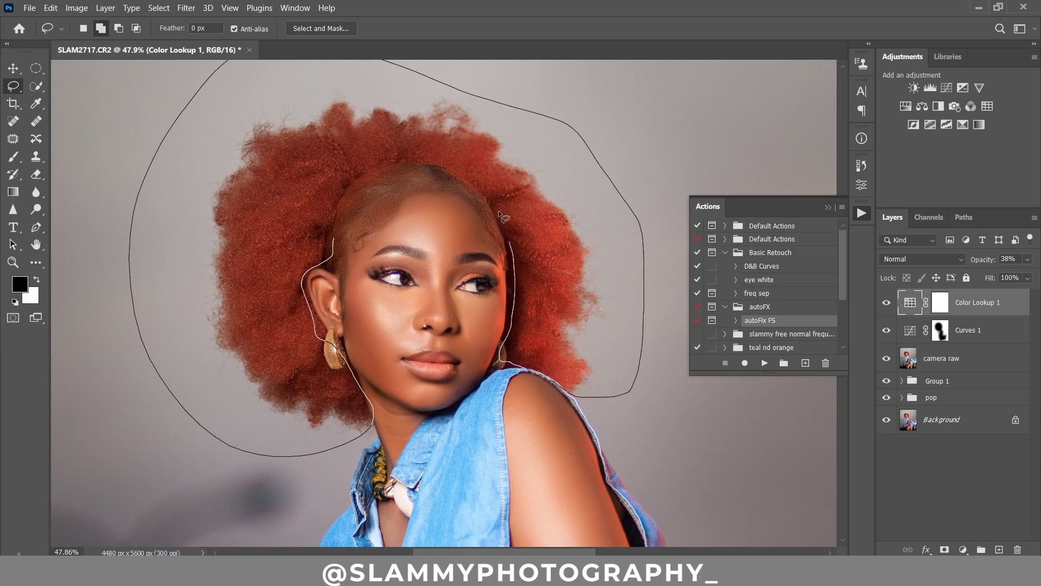
pyautogui.moveTo(335, 237); pyautogui.dragTo(332, 242)
# Add a Hue/Saturation layer from the hair selection, target the Reds by sampling the hair, and set Hue to -70.
pyautogui.click(230, 8)
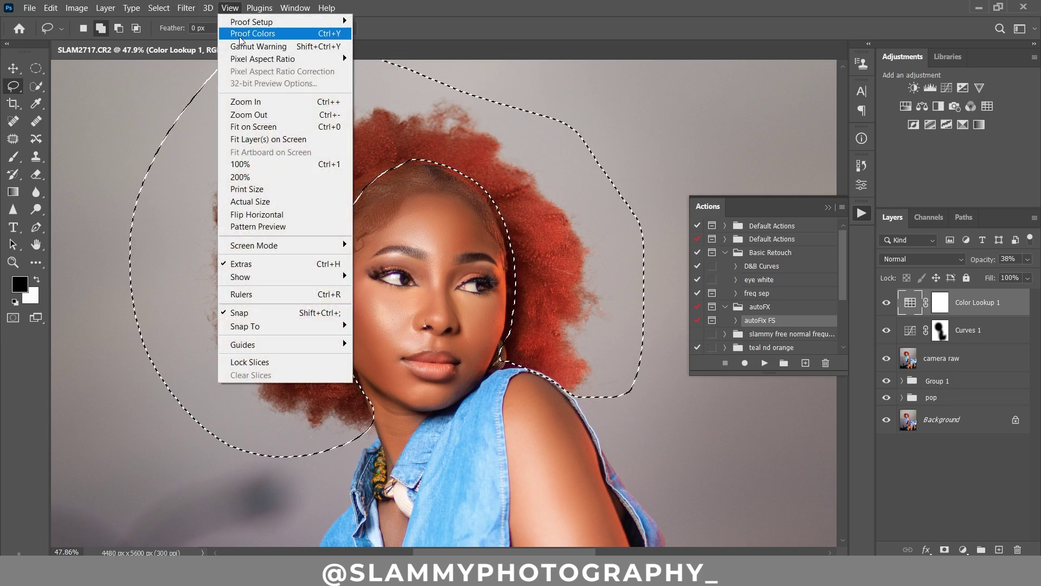
pyautogui.click(278, 125)
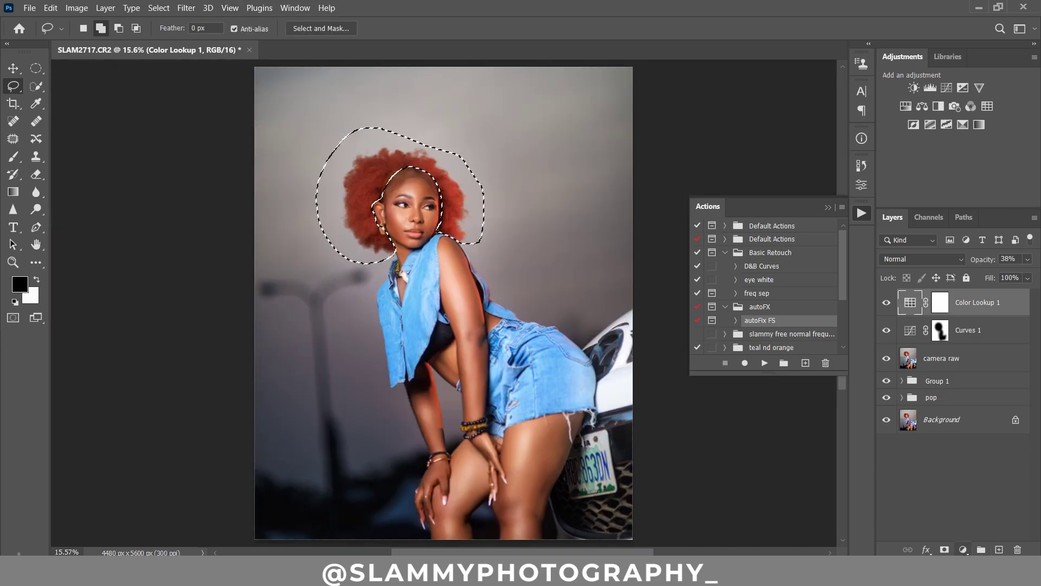
pyautogui.click(963, 549)
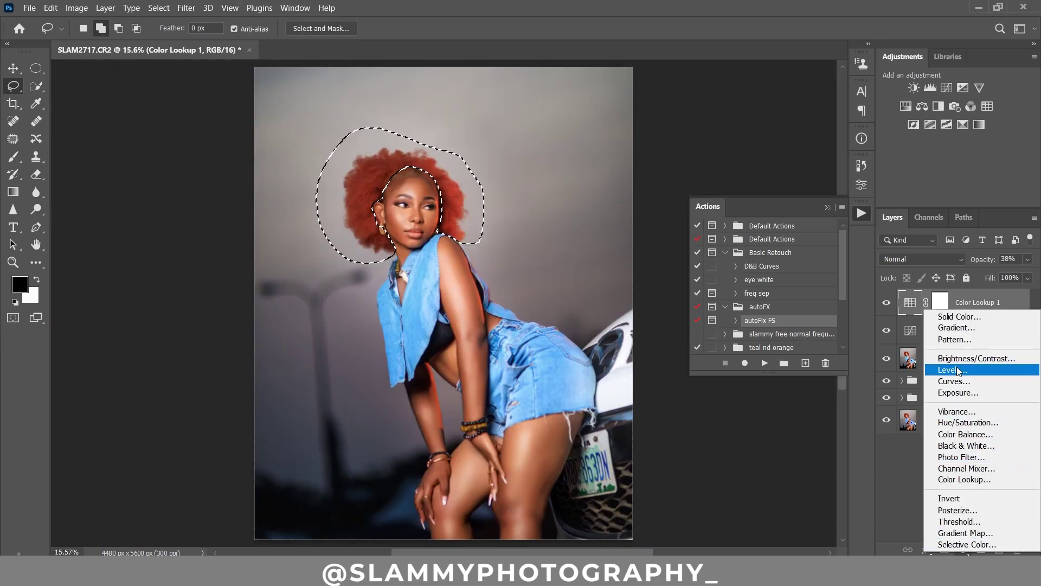
pyautogui.click(950, 422)
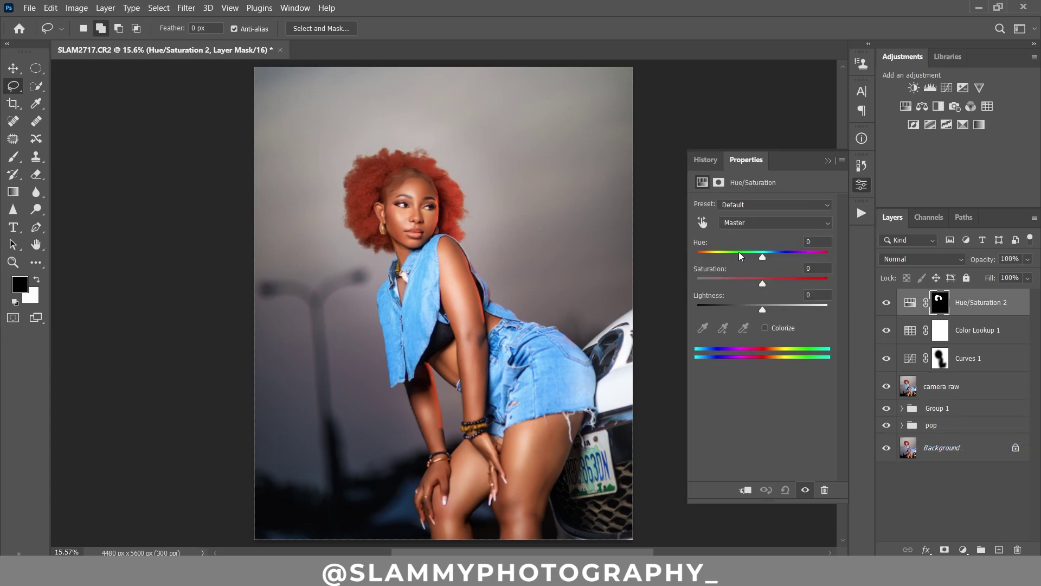
pyautogui.click(702, 222)
pyautogui.click(370, 164)
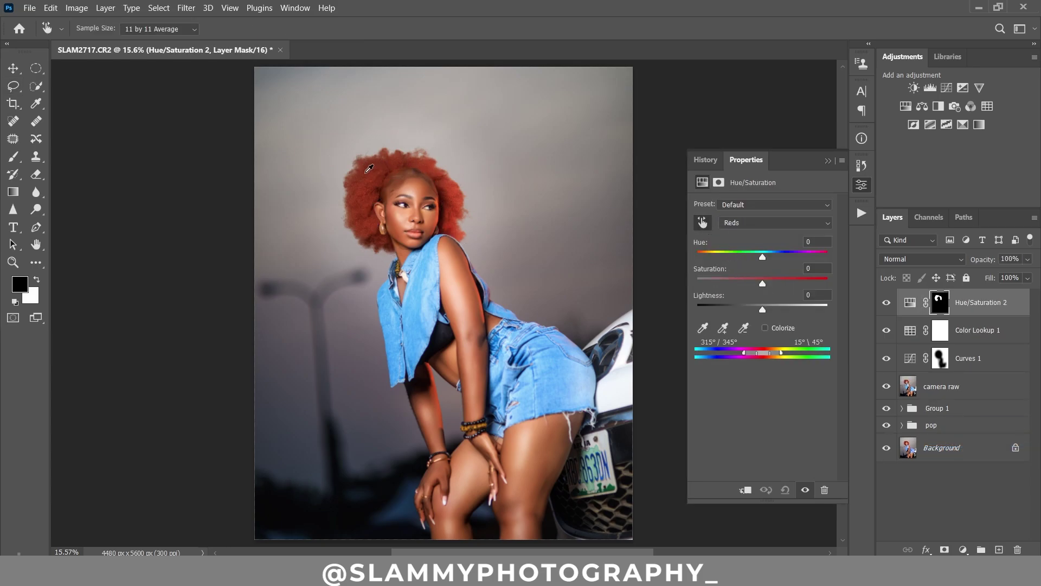
pyautogui.moveTo(762, 255); pyautogui.dragTo(727, 266)
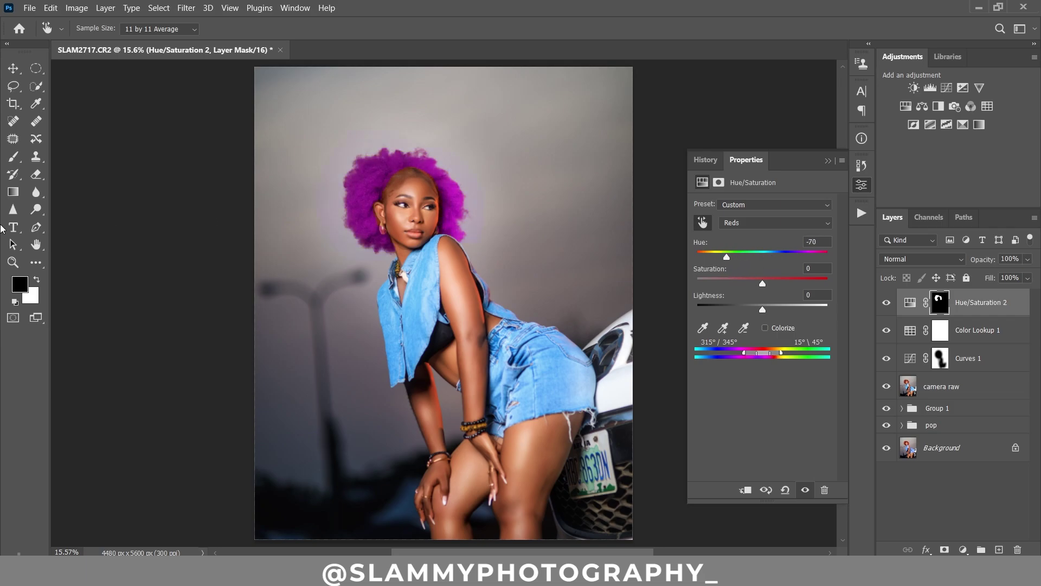
# Feather the Hue/Saturation layer's mask to 50.6 px to soften the color edge around the hair.
pyautogui.click(13, 262)
pyautogui.moveTo(425, 204); pyautogui.dragTo(433, 226)
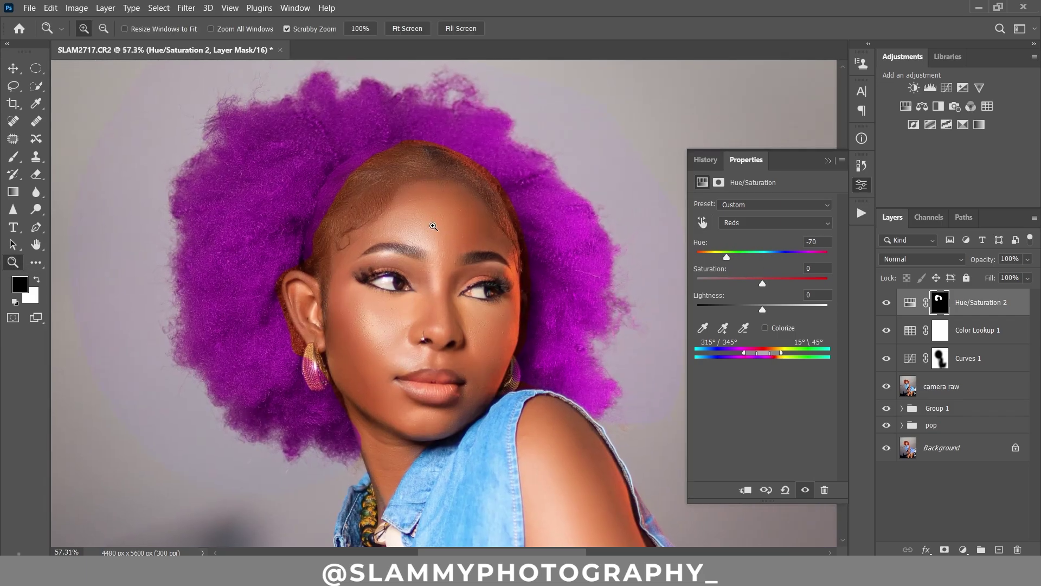
pyautogui.click(934, 306)
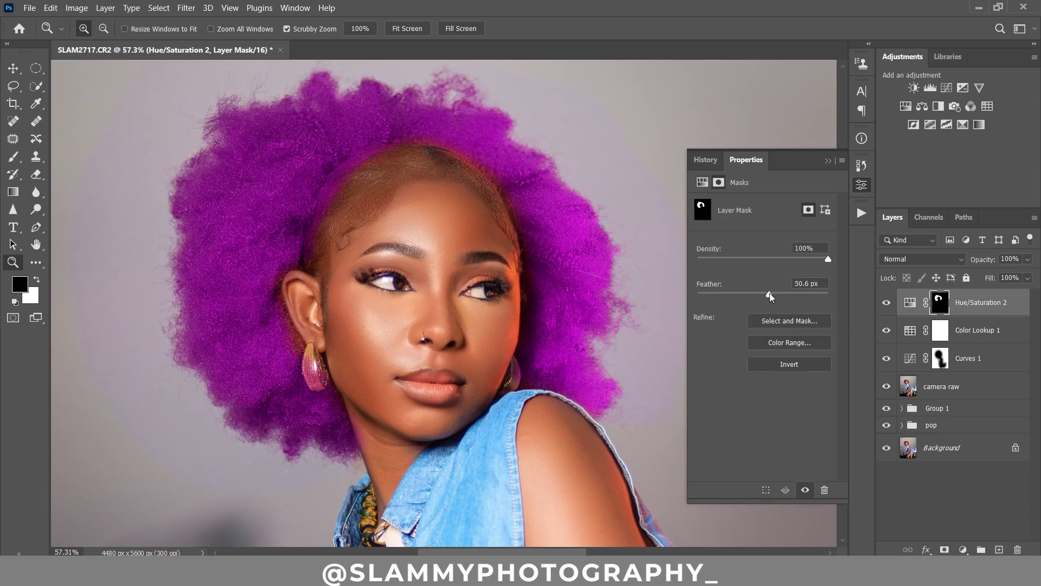
# Paint white on the Hue/Saturation mask along the hairline with a soft brush reduced to size 150, and return the foreground color to black.
pyautogui.click(13, 157)
pyautogui.click(36, 278)
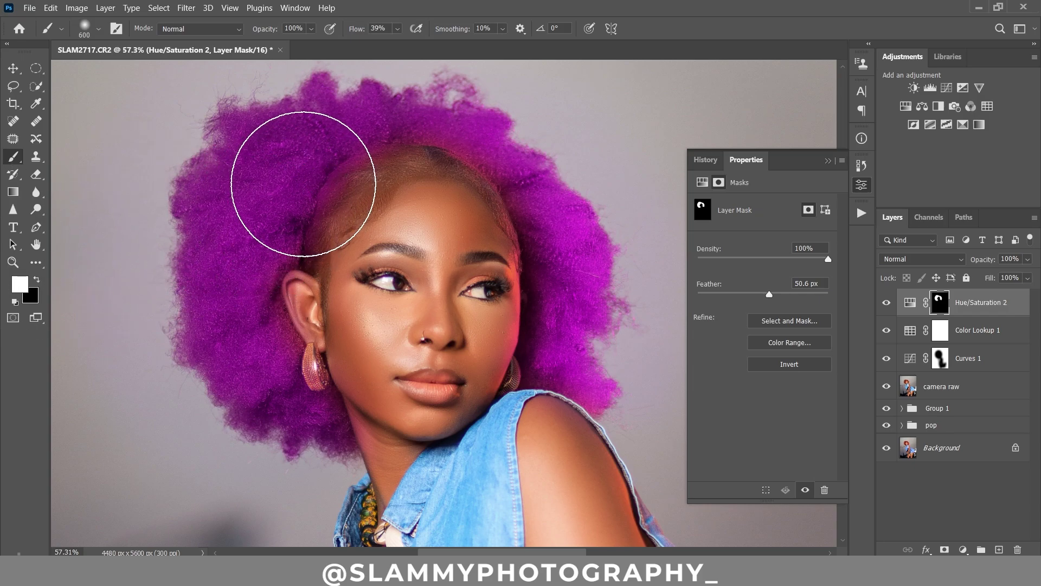
pyautogui.press('[')
pyautogui.press('[')
pyautogui.press('[')
pyautogui.press('[')
pyautogui.press('[')
pyautogui.press('[')
pyautogui.press('[')
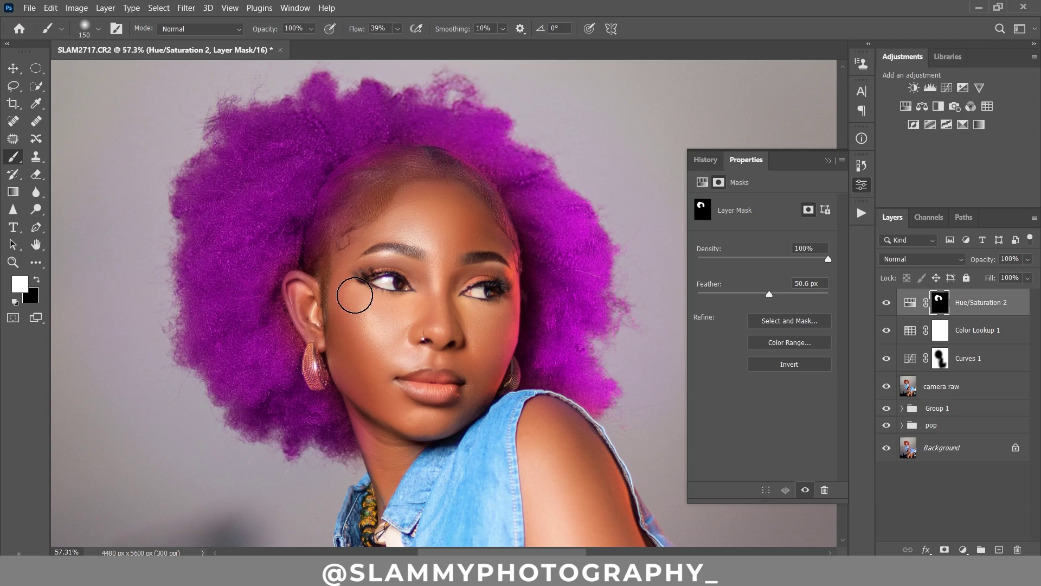
pyautogui.press('x')
pyautogui.click(230, 8)
pyautogui.click(277, 127)
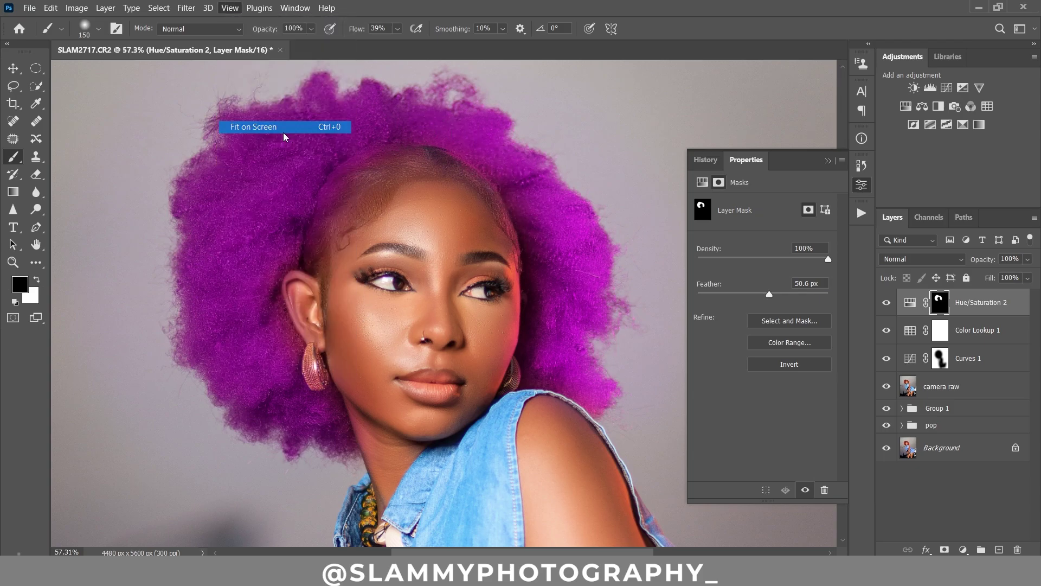
pyautogui.click(828, 161)
# Examine the recolored hair's edges, the hairline and the face up close.
pyautogui.click(13, 262)
pyautogui.moveTo(445, 192); pyautogui.dragTo(515, 290)
pyautogui.scroll(-1, 227, 358)
pyautogui.scroll(2, 226, 358)
pyautogui.click(230, 7)
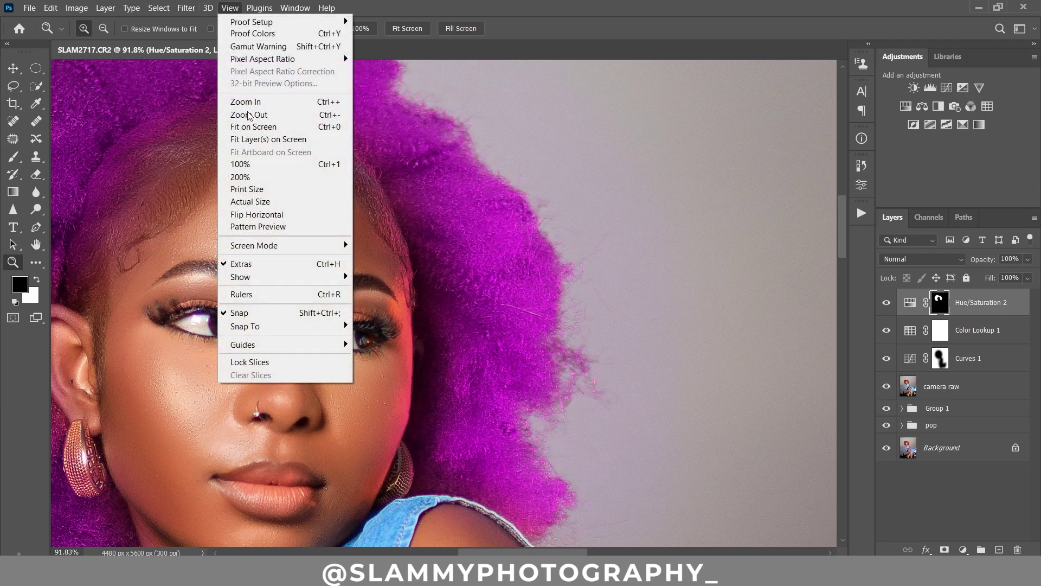
pyautogui.click(453, 212)
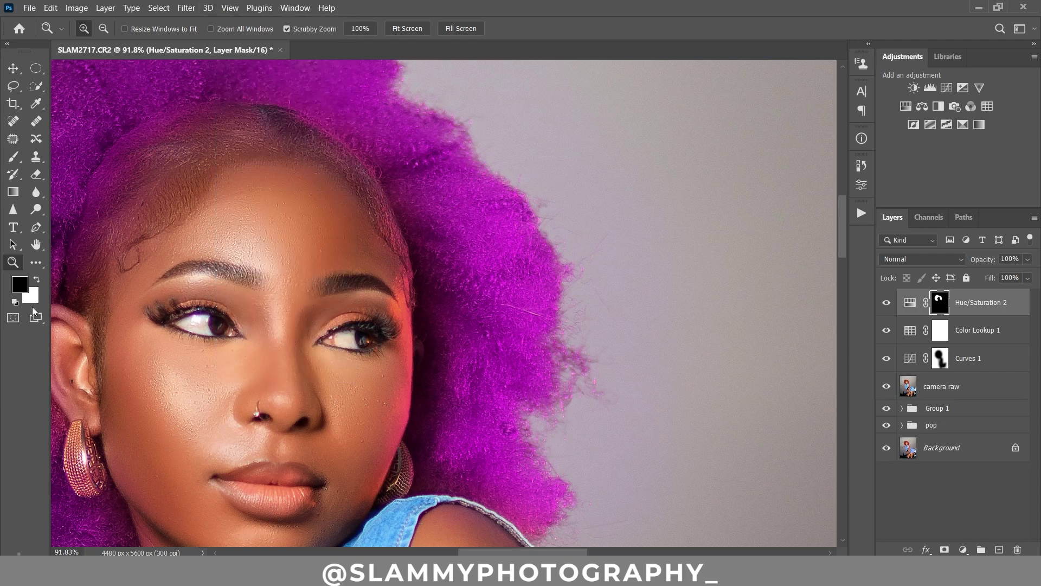
pyautogui.scroll(-3, 252, 296)
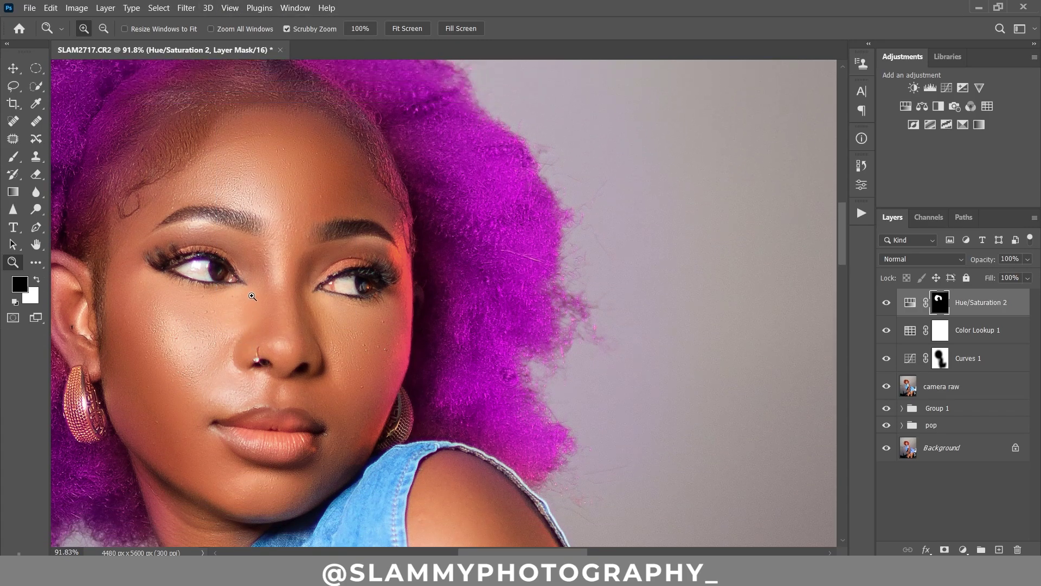
pyautogui.scroll(5, 252, 296)
pyautogui.click(229, 7)
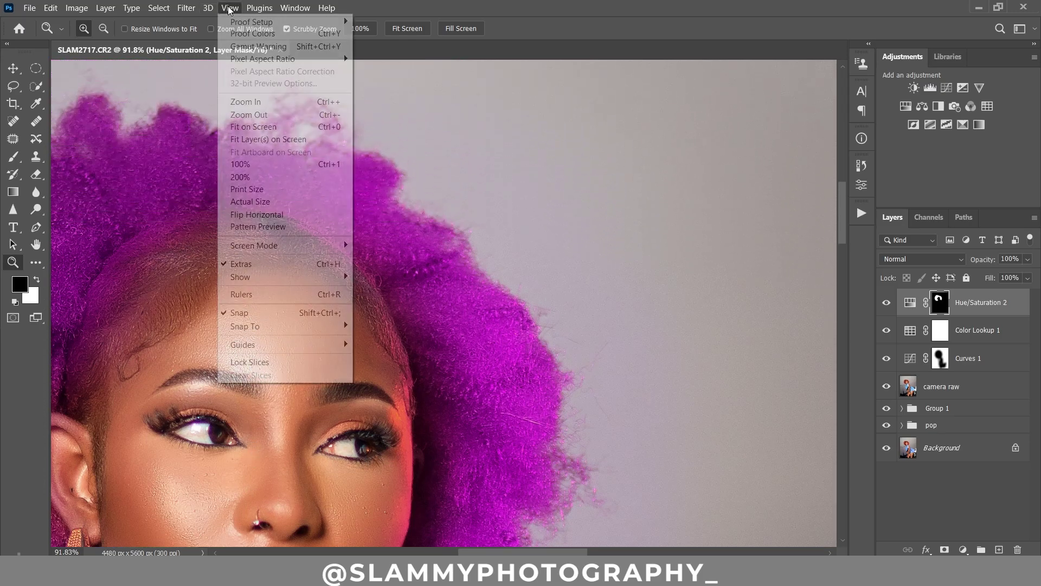